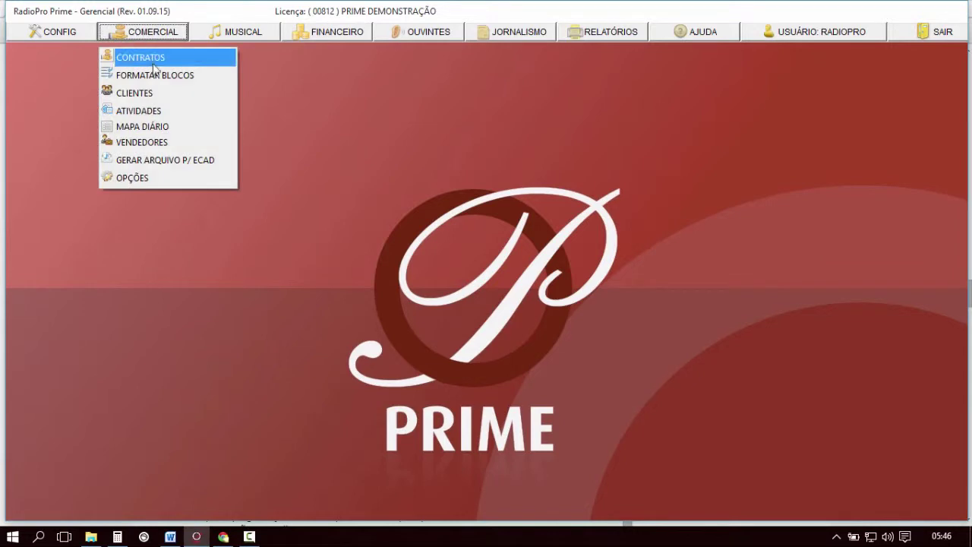
# - Open the contract register, start a new contract and check its list of available clients
pyautogui.click(153, 60)
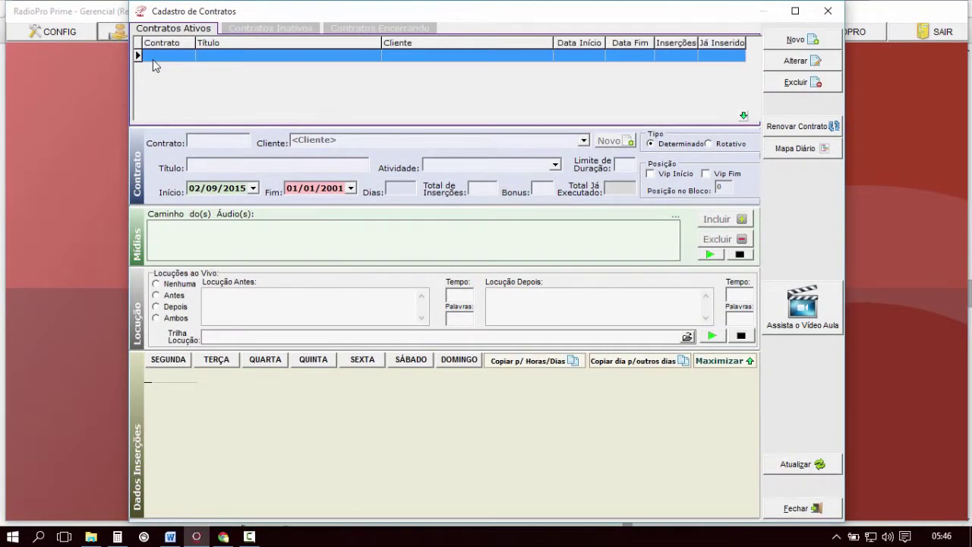
pyautogui.click(796, 42)
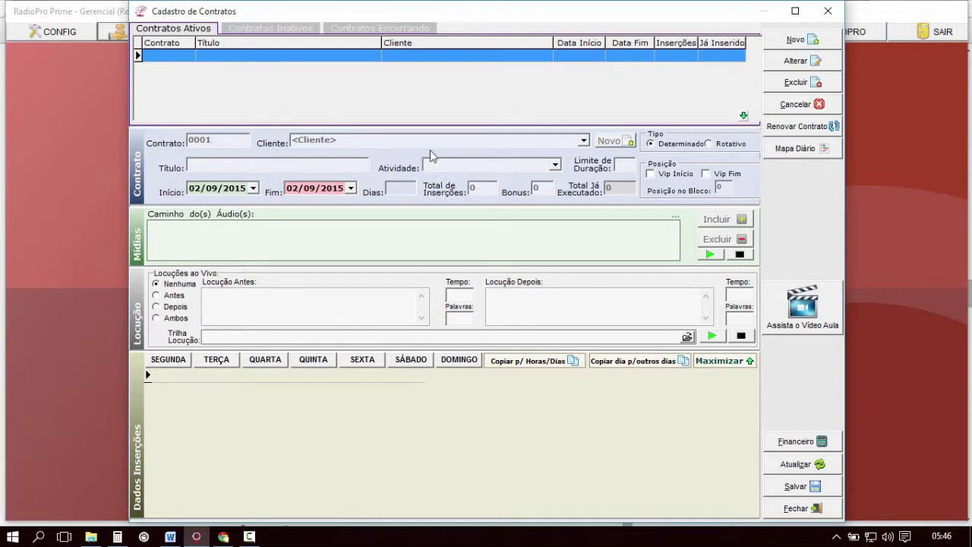
pyautogui.click(583, 142)
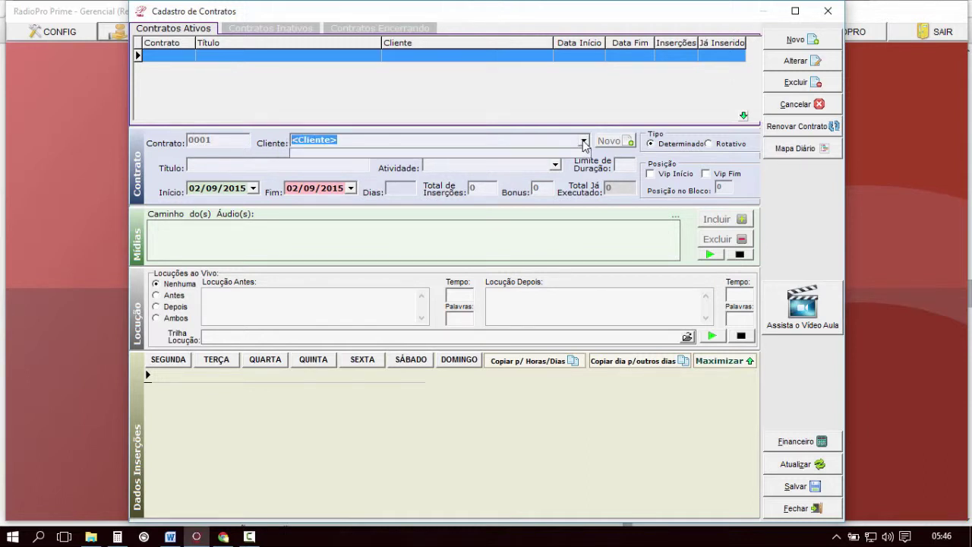
pyautogui.click(278, 144)
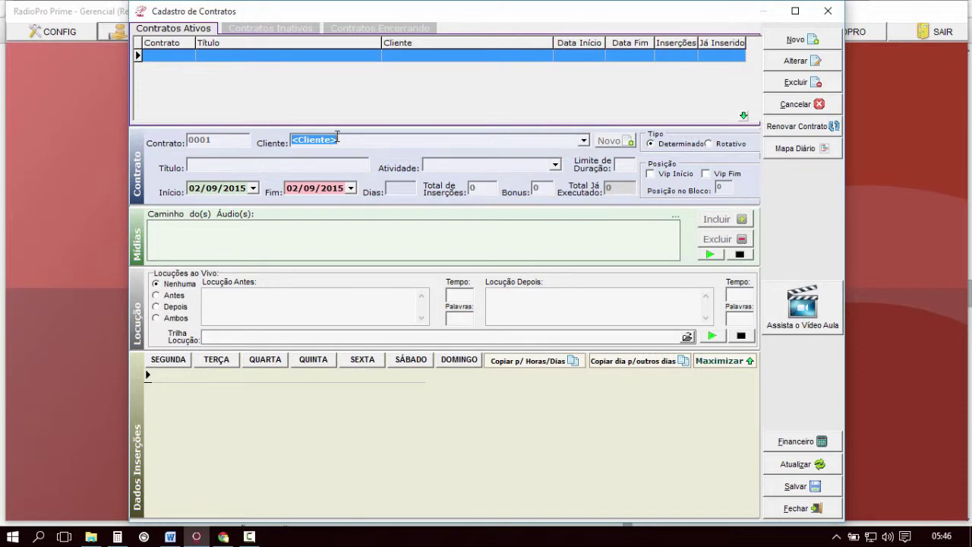
pyautogui.moveTo(240, 19); pyautogui.dragTo(309, 23)
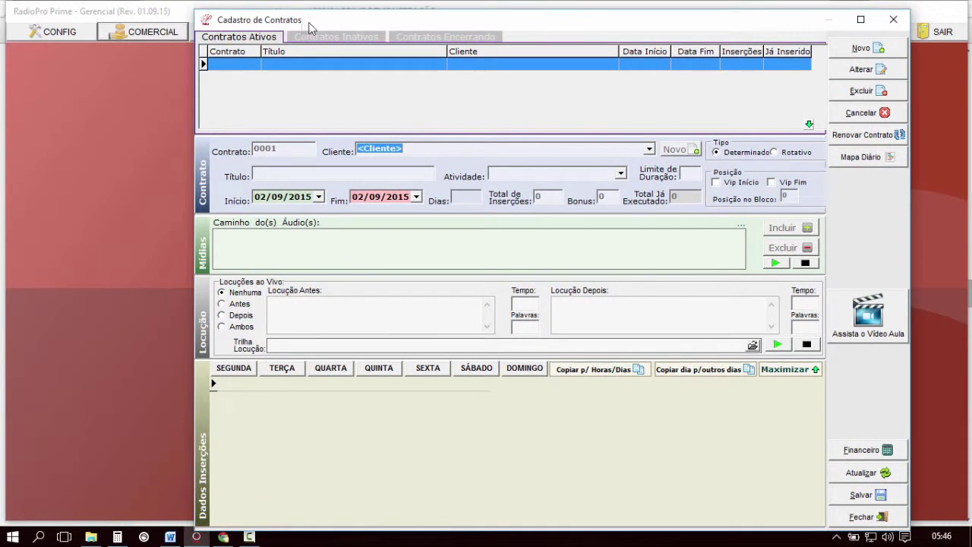
pyautogui.click(144, 34)
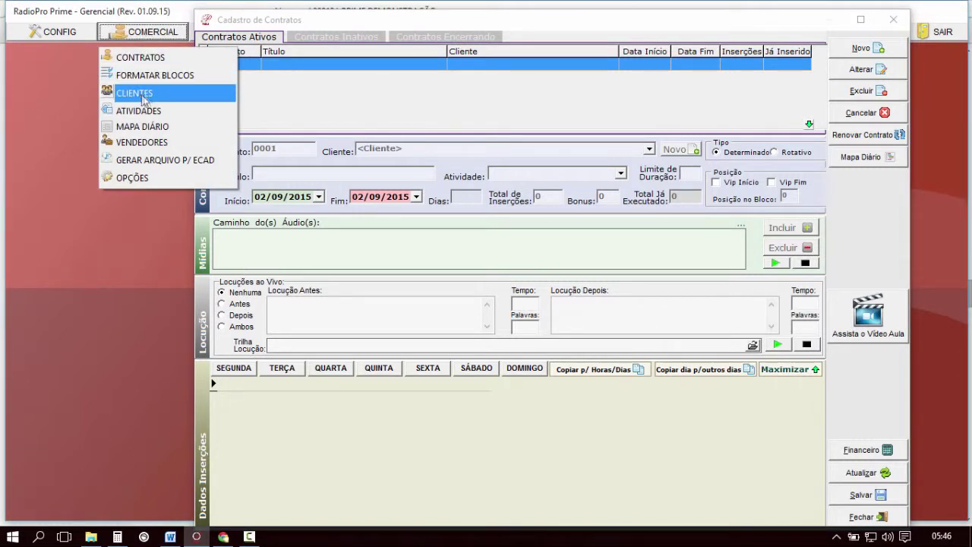
pyautogui.click(401, 17)
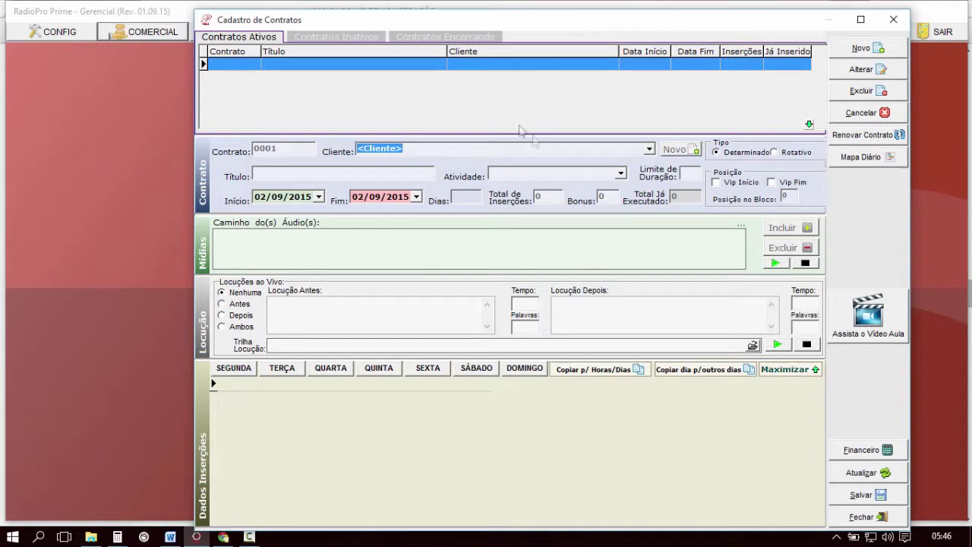
# - Start a new client record from the contract form and enter SUPER PREÇO BOM as the client's name
pyautogui.click(685, 150)
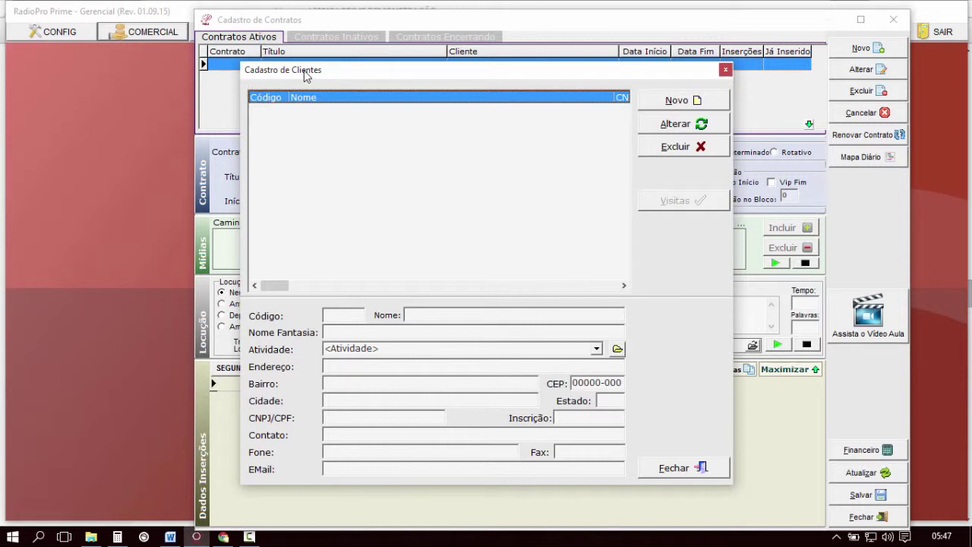
pyautogui.click(676, 99)
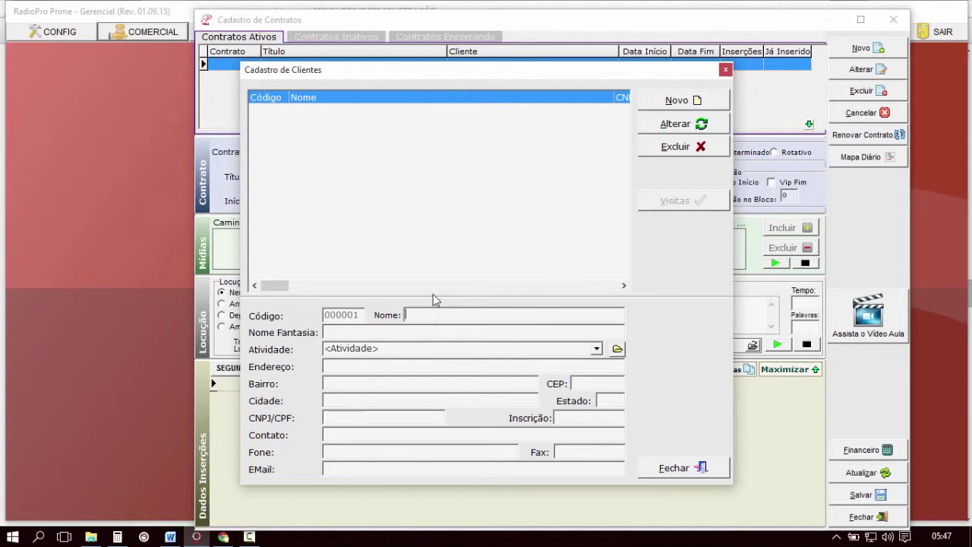
pyautogui.press('capslock')
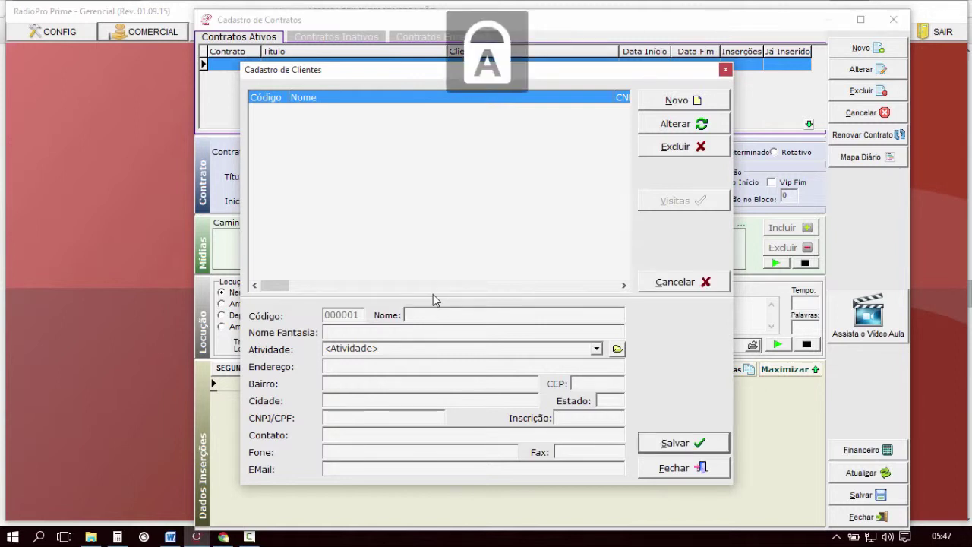
pyautogui.write('ER PREÇO ')
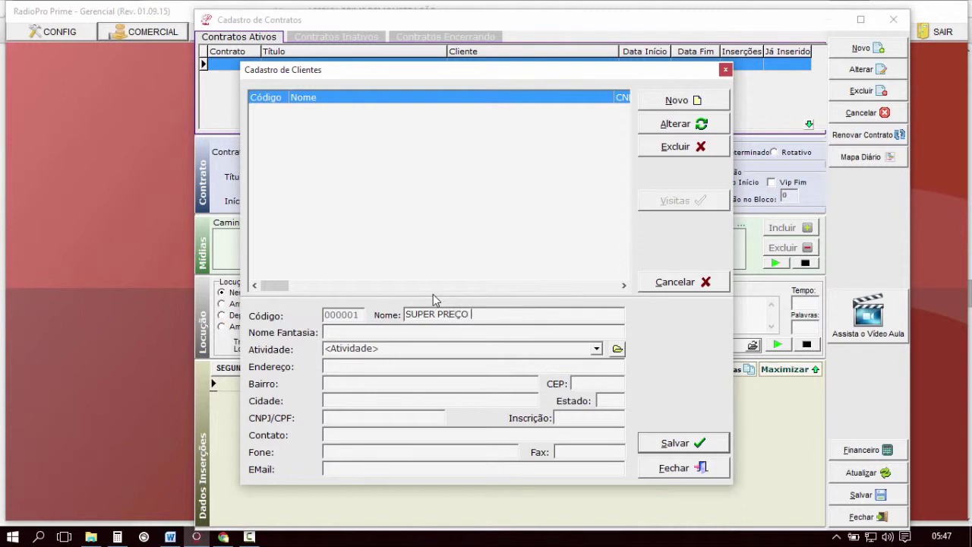
pyautogui.write('BOM')
# - Create and save a new activity with the description SUPERMERCADO from the client record
pyautogui.click(130, 34)
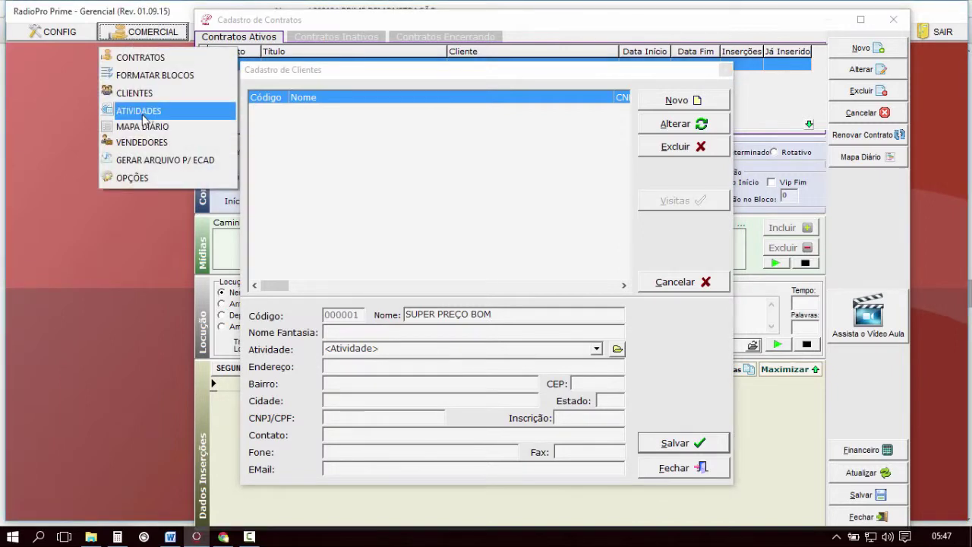
pyautogui.click(619, 356)
pyautogui.click(618, 350)
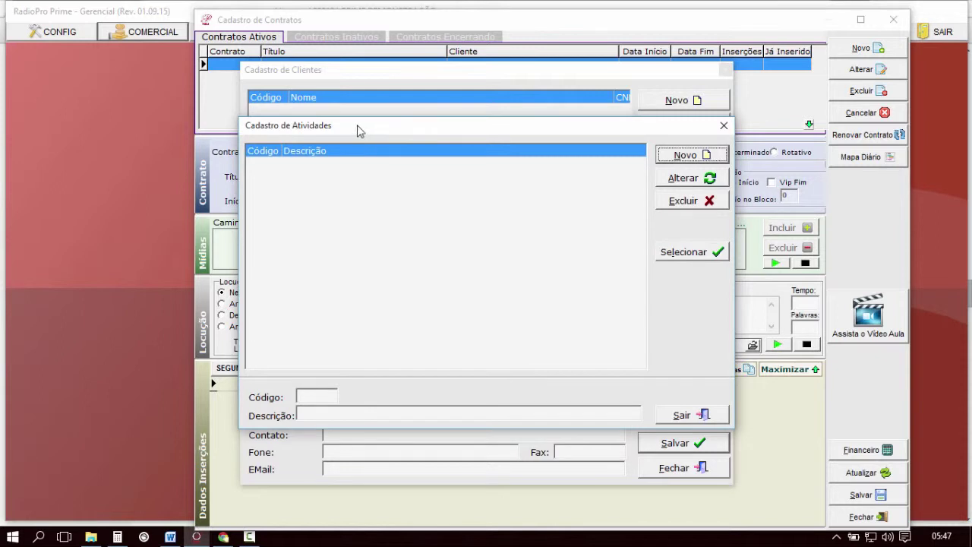
pyautogui.moveTo(358, 130); pyautogui.dragTo(349, 131)
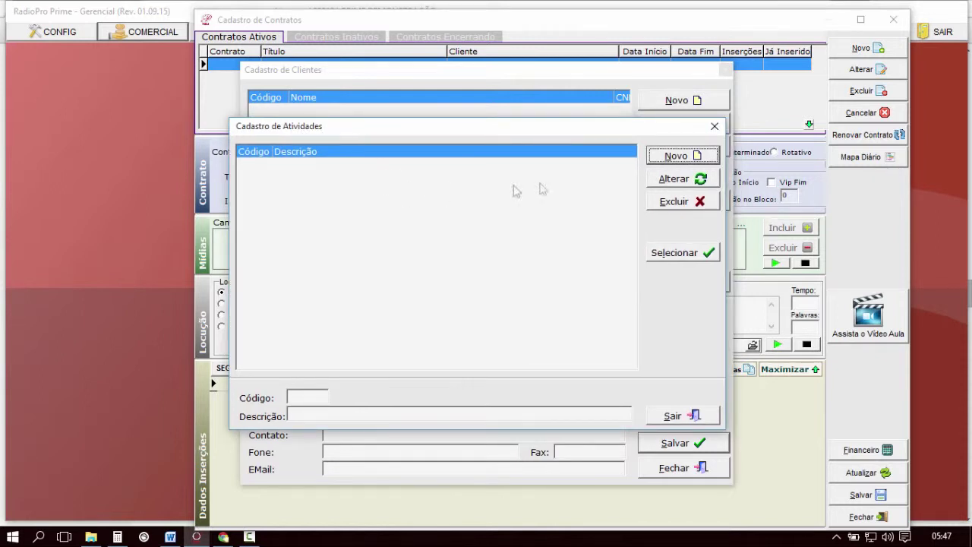
pyautogui.click(669, 162)
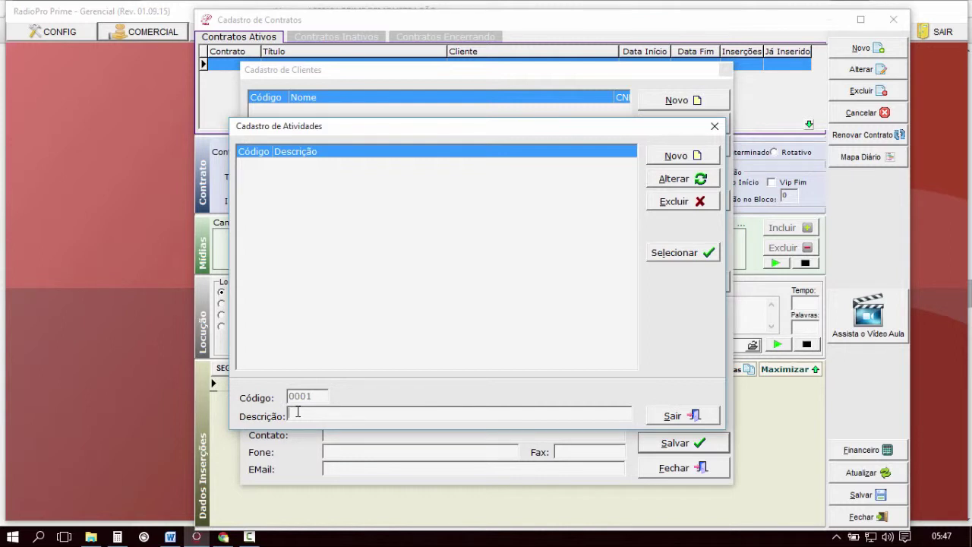
pyautogui.write('SUPERMERCADO')
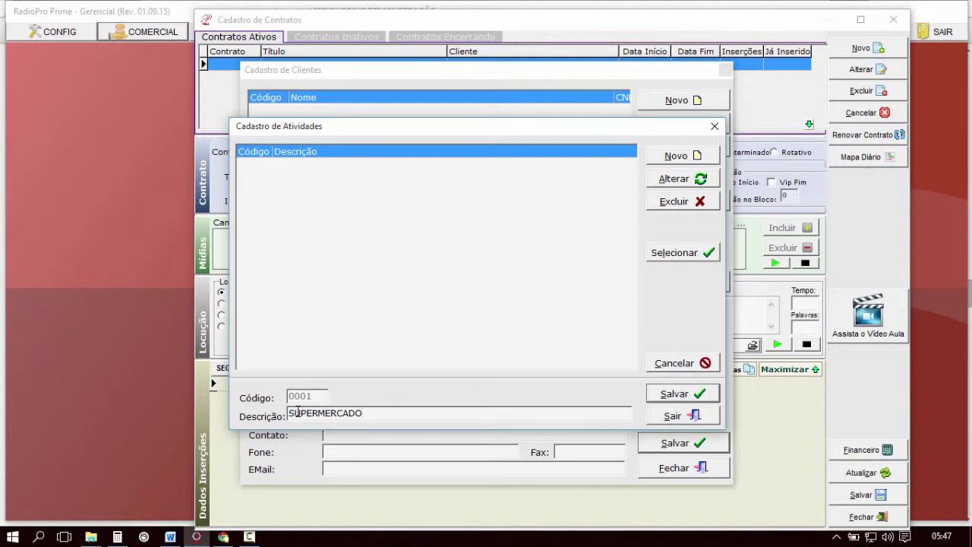
pyautogui.click(669, 393)
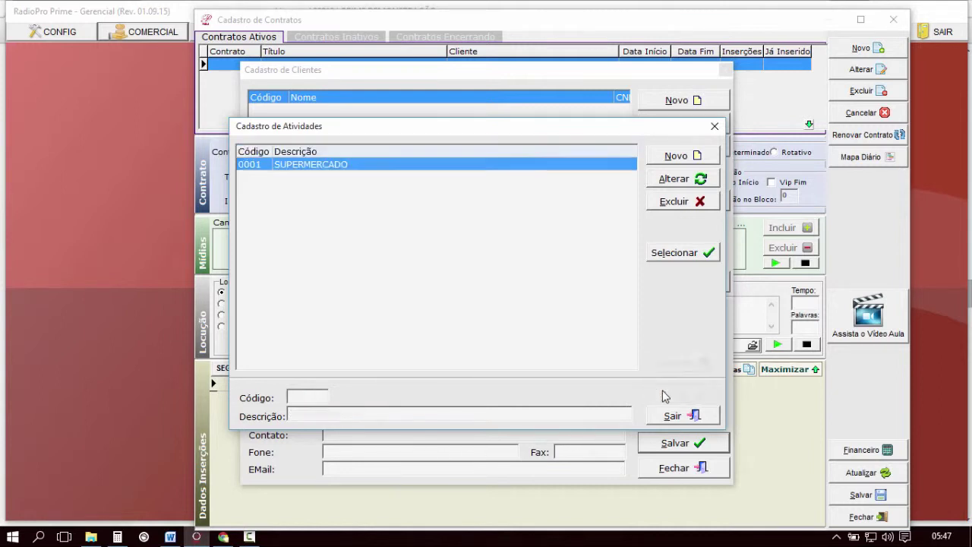
# - Assign the SUPERMERCADO activity to the client, then save the client record and close the client register
pyautogui.click(545, 164)
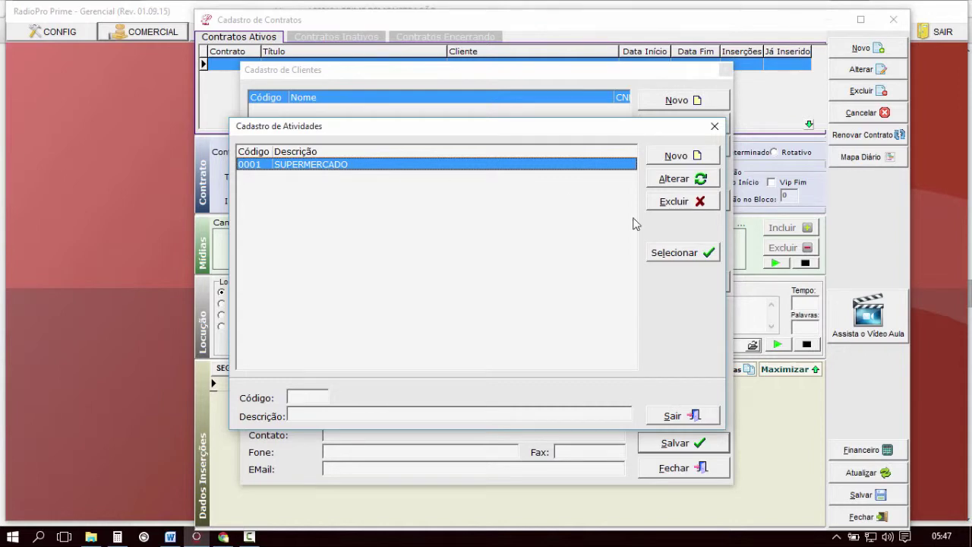
pyautogui.click(686, 252)
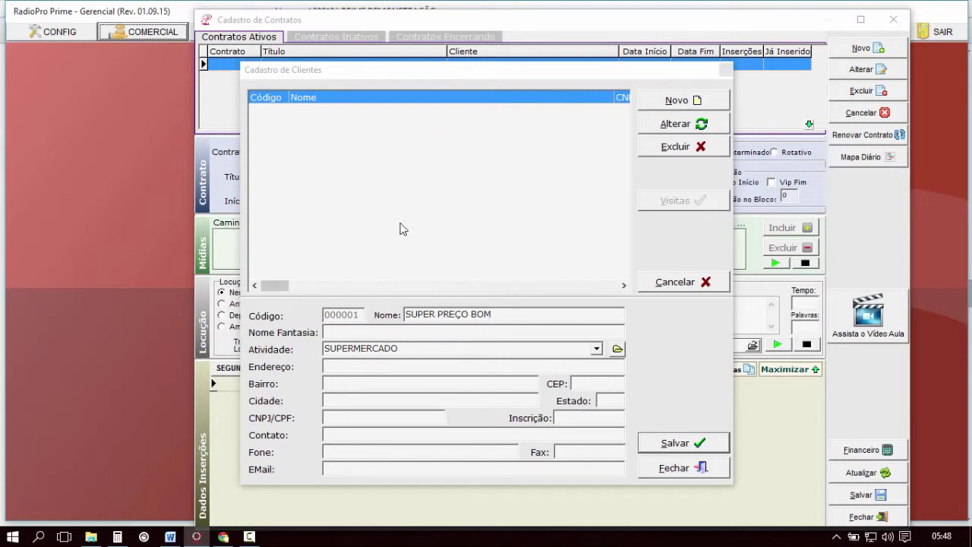
pyautogui.click(658, 447)
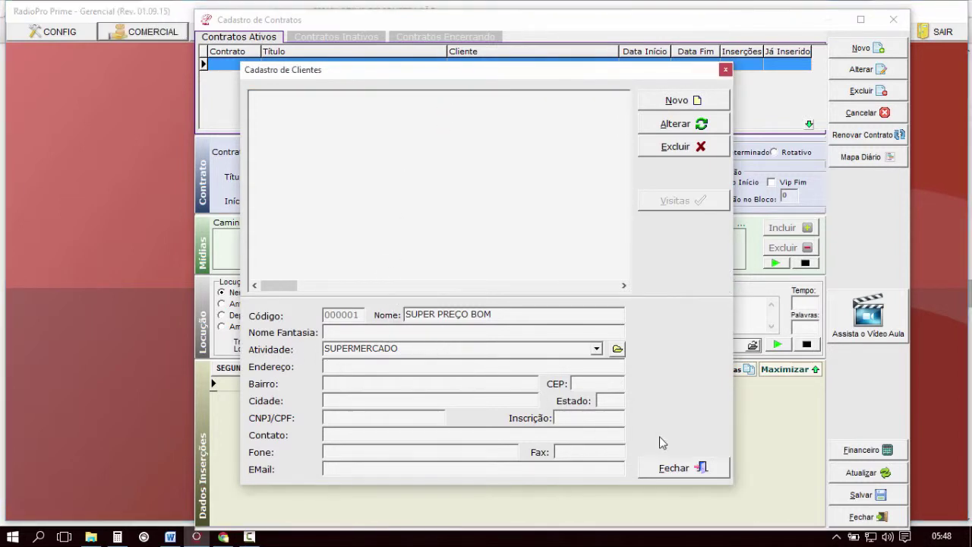
pyautogui.click(681, 467)
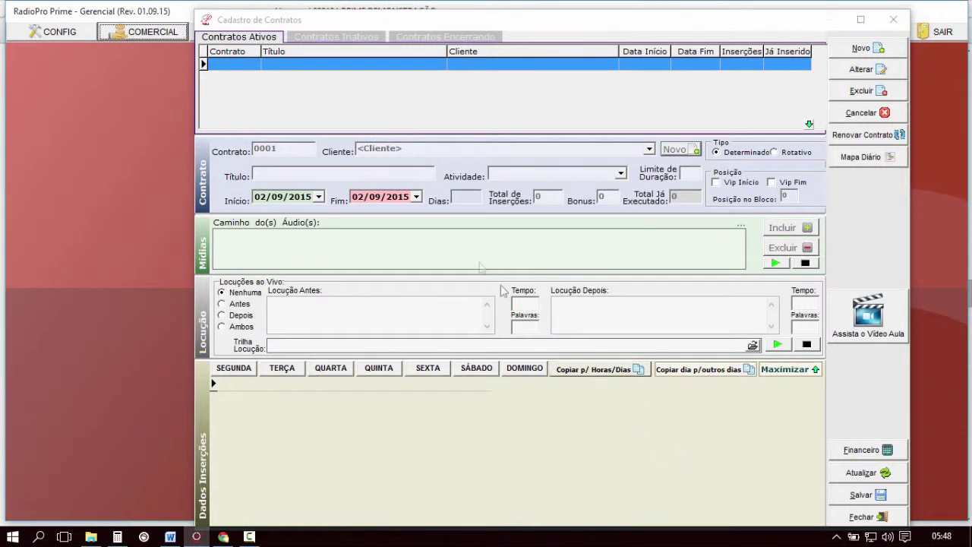
# - Choose SUPER PREÇO BOM as the contract's client and enter SUPER PREÇO BOM as its title
pyautogui.click(650, 150)
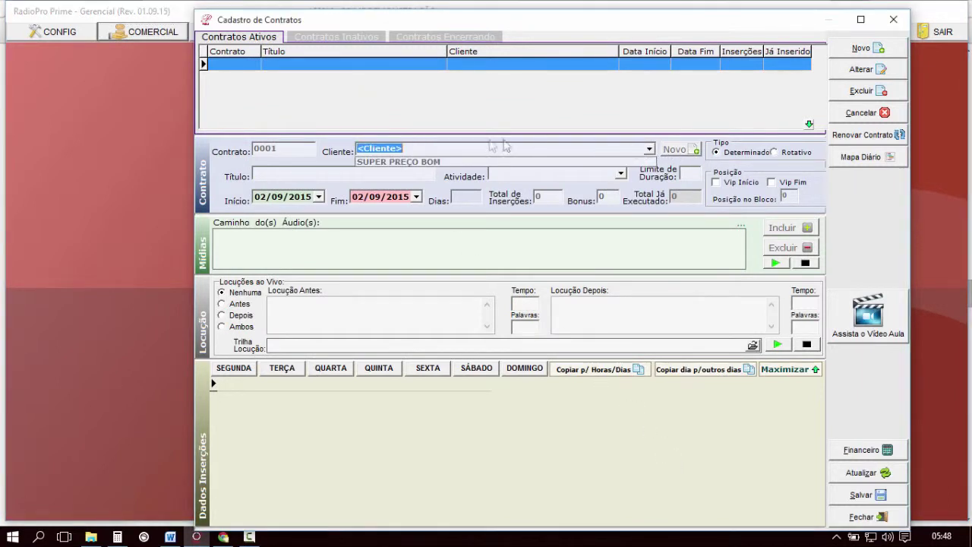
pyautogui.click(394, 163)
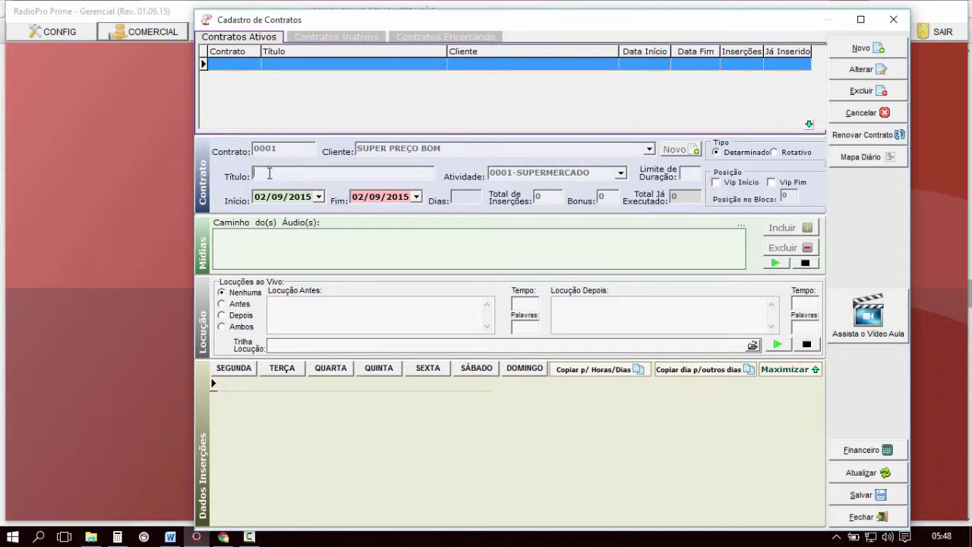
pyautogui.write('UPER PREÇO BOM')
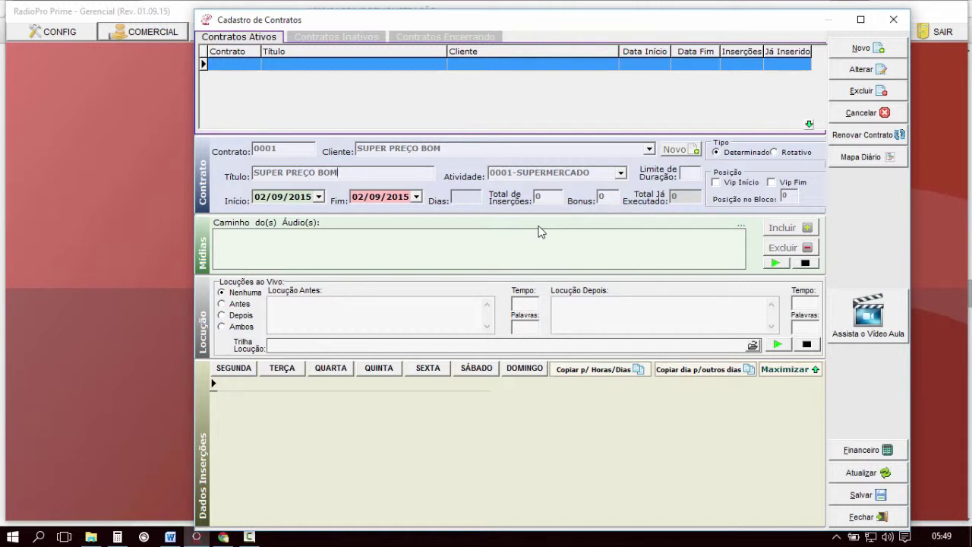
# - Set the contract's end date to 31/12/2015
pyautogui.click(463, 196)
pyautogui.click(416, 196)
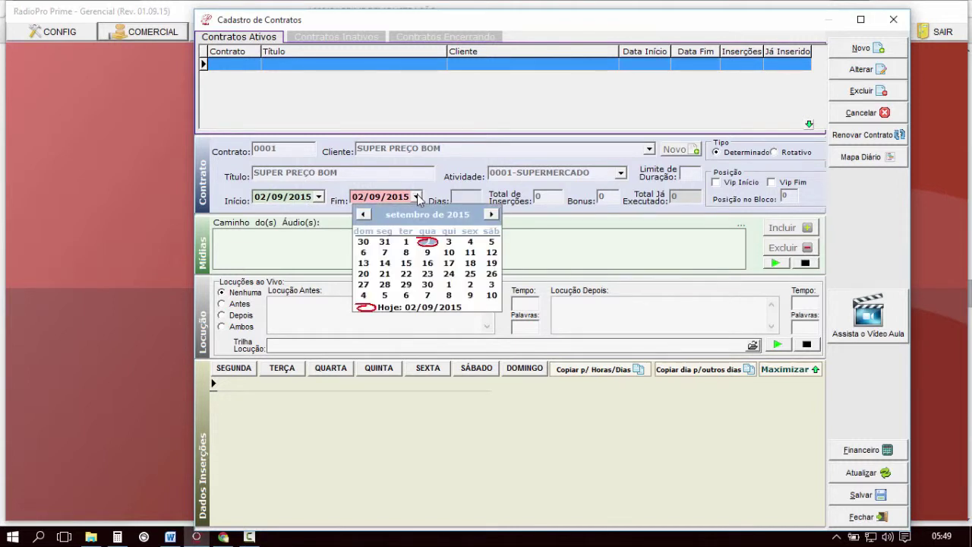
pyautogui.click(431, 196)
pyautogui.click(417, 196)
pyautogui.click(411, 218)
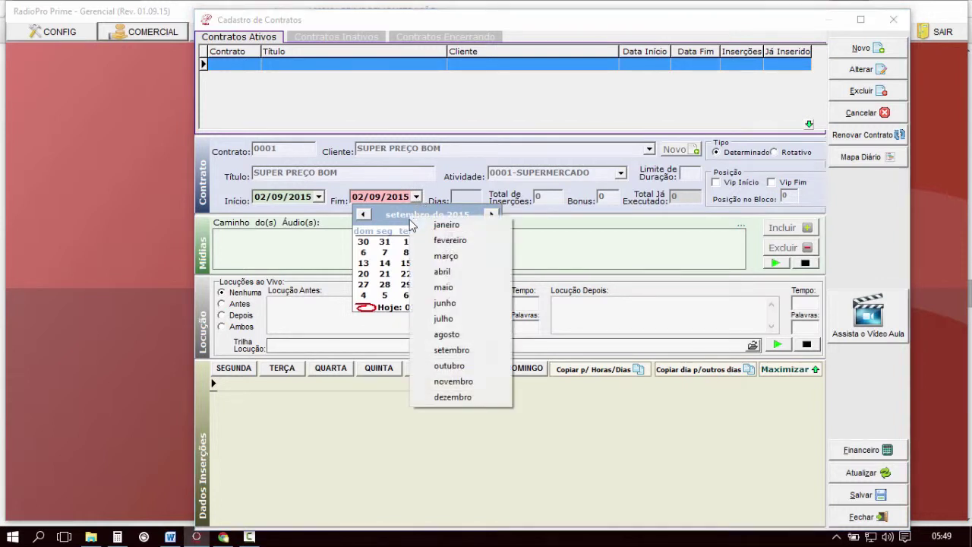
pyautogui.click(448, 397)
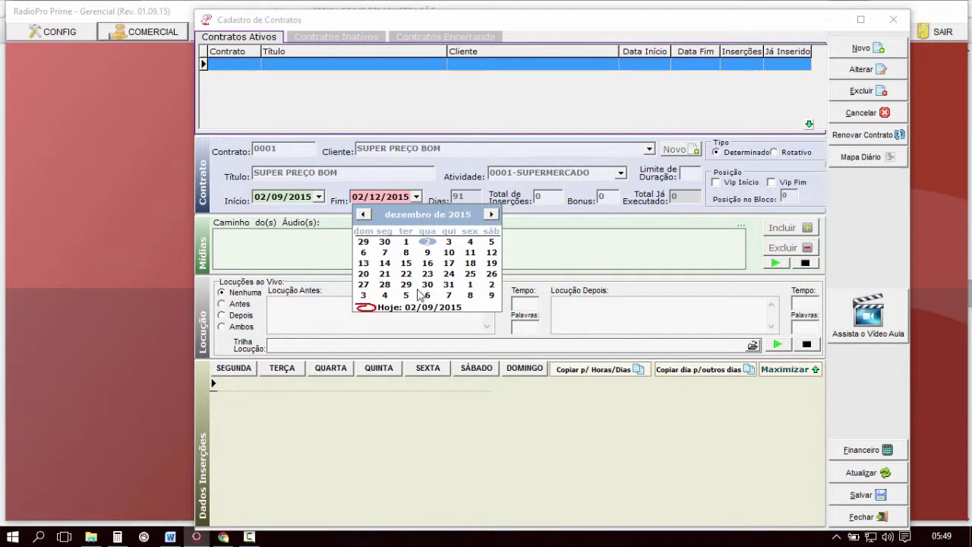
pyautogui.click(448, 284)
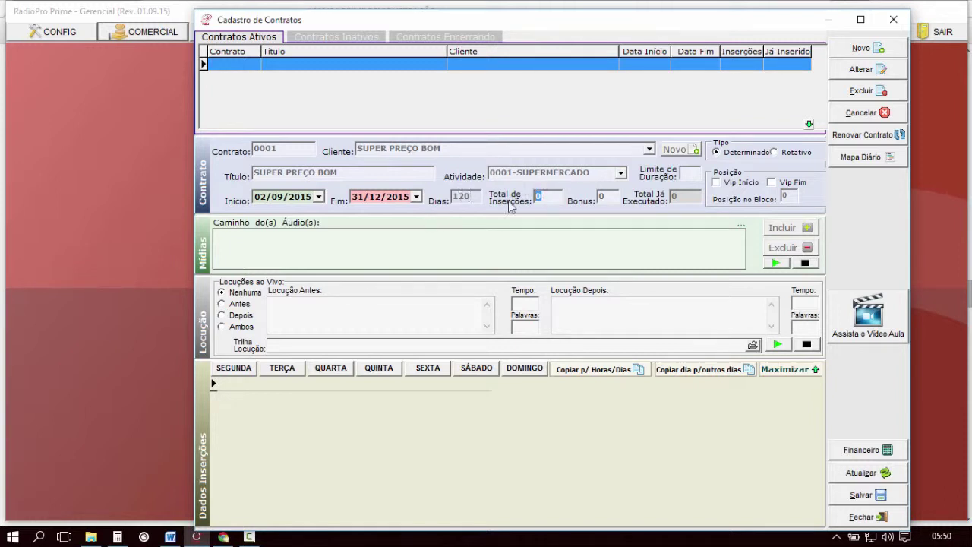
# - Multiply 120 by 20 in the Windows Calculator, close it, and set the contract's total insertions to 2400
pyautogui.click(121, 538)
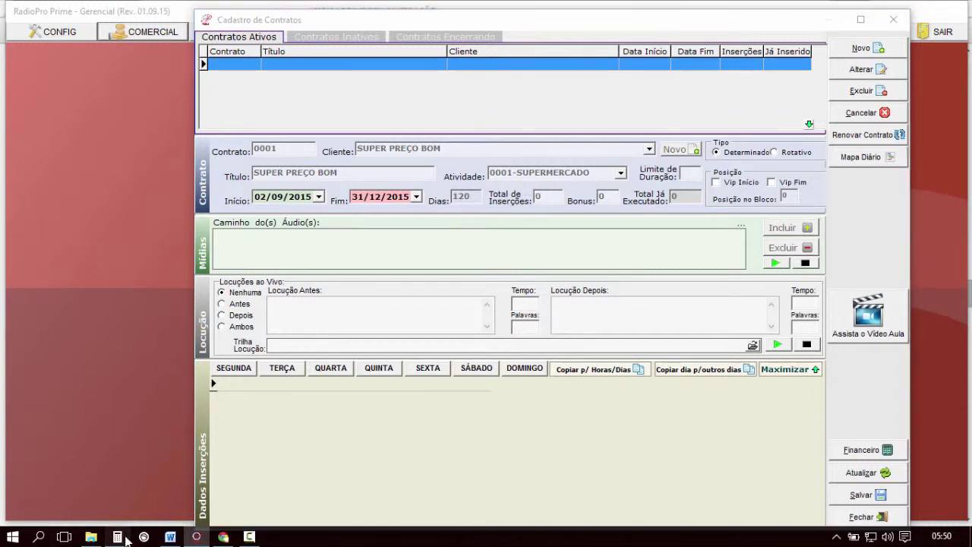
pyautogui.click(682, 252)
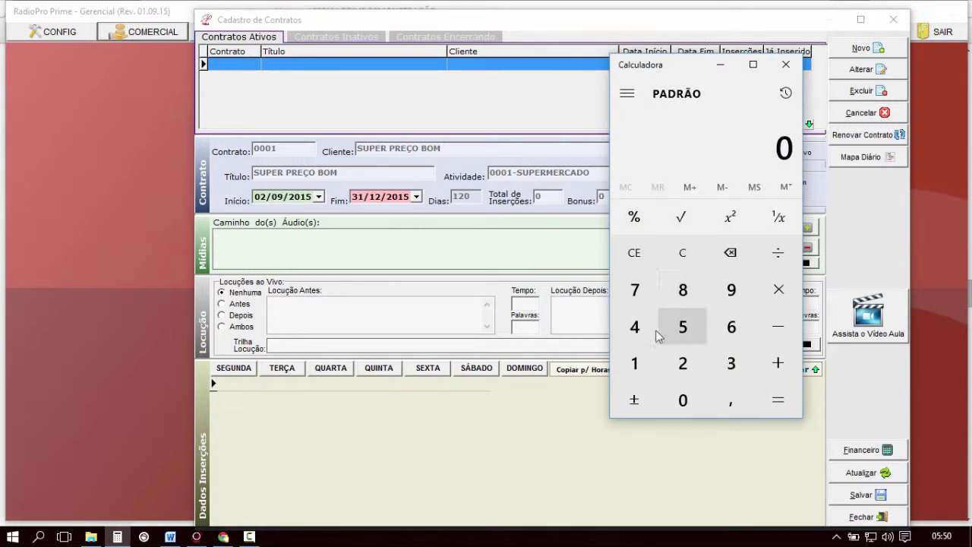
pyautogui.click(637, 363)
pyautogui.click(683, 363)
pyautogui.click(683, 399)
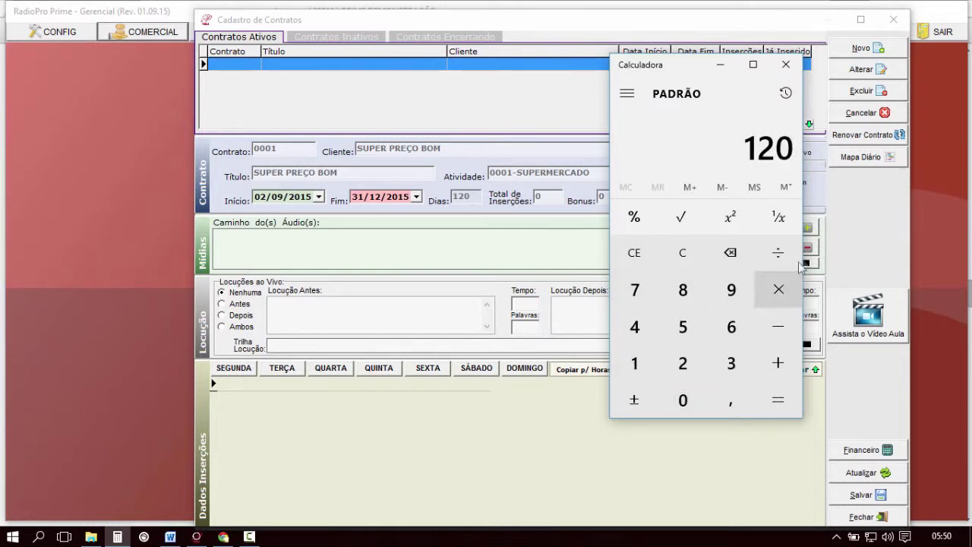
pyautogui.click(778, 291)
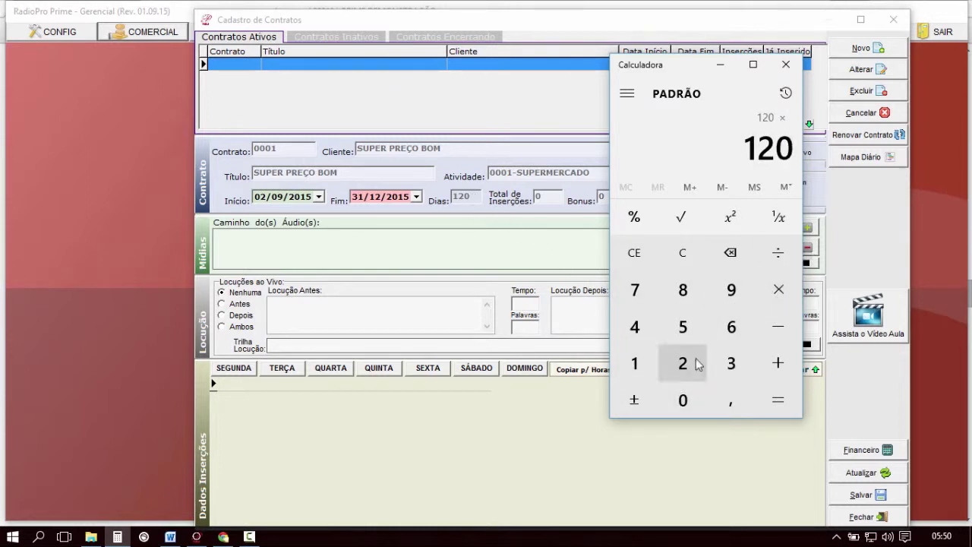
pyautogui.click(683, 363)
pyautogui.click(682, 399)
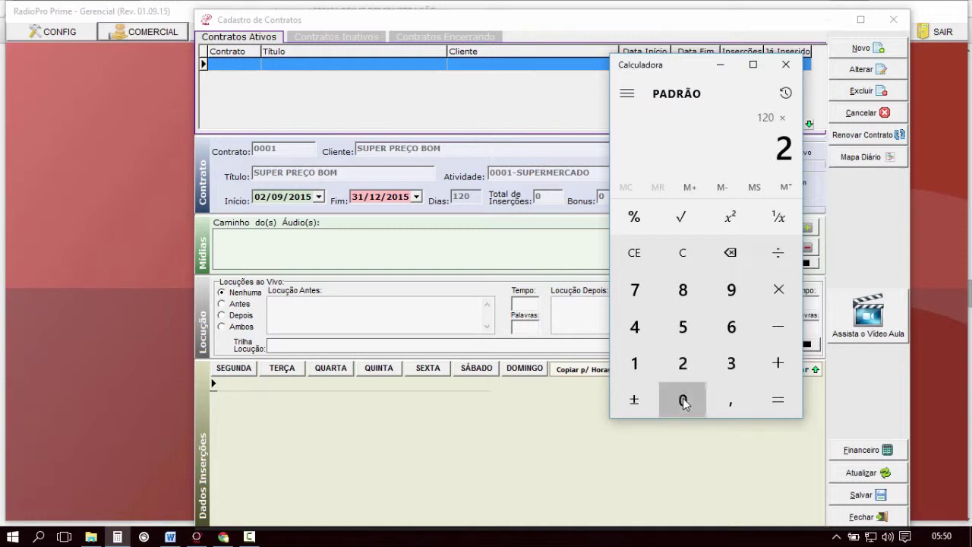
pyautogui.click(778, 400)
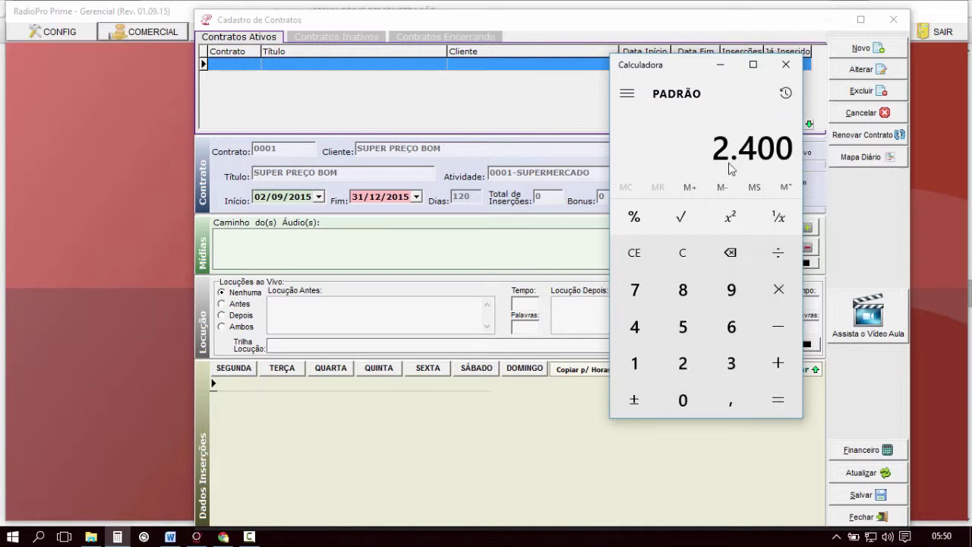
pyautogui.click(785, 67)
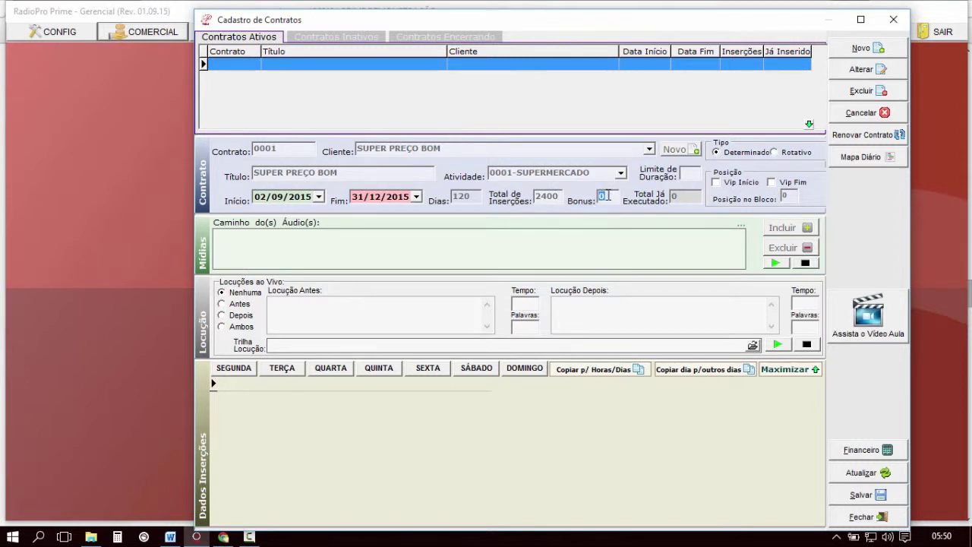
# - Clear the contract's bonus insertions value
pyautogui.doubleClick(608, 195)
pyautogui.press('Tab')
pyautogui.press('Delete')
# - Check the default folder in the commercial audio file picker and the Atalho para Comerciais path in the configuration settings
pyautogui.click(441, 241)
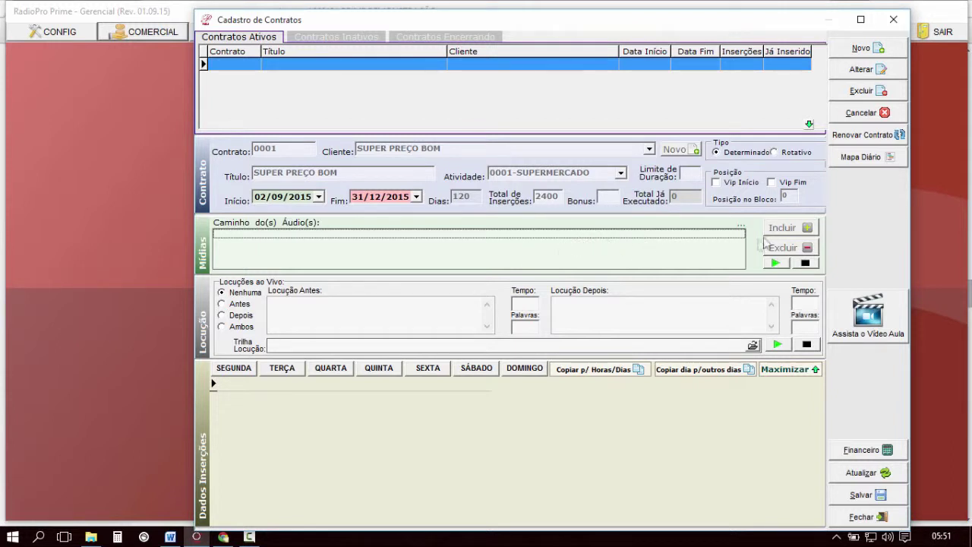
pyautogui.click(786, 230)
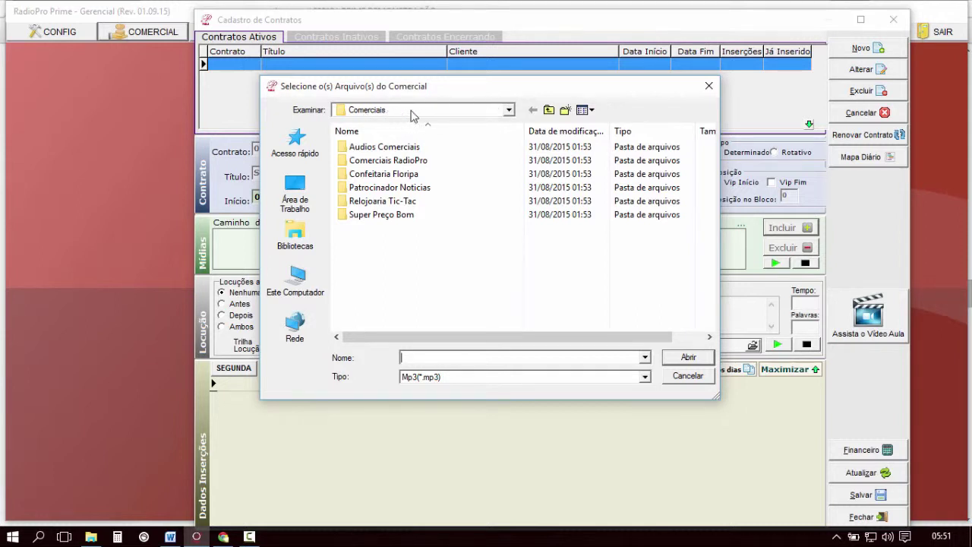
pyautogui.click(709, 87)
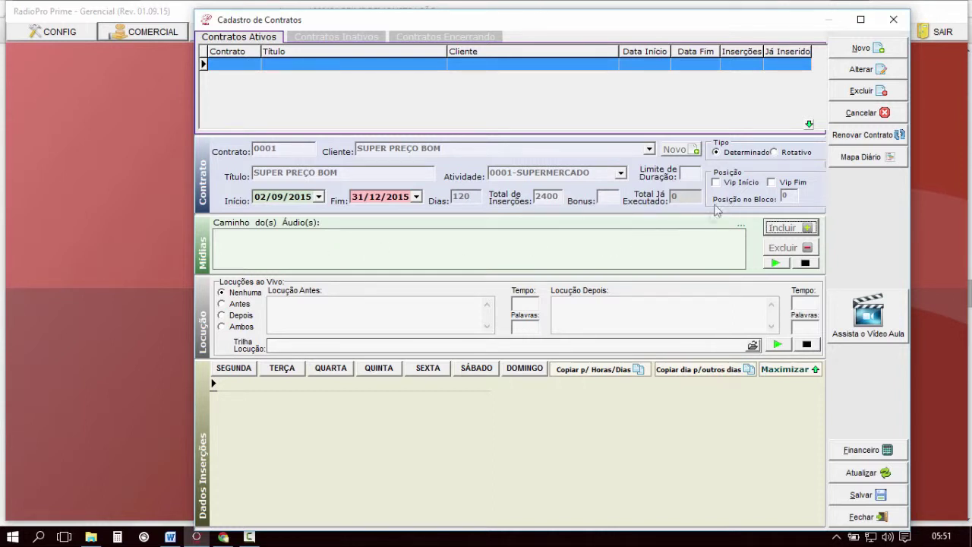
pyautogui.click(54, 27)
pyautogui.click(55, 61)
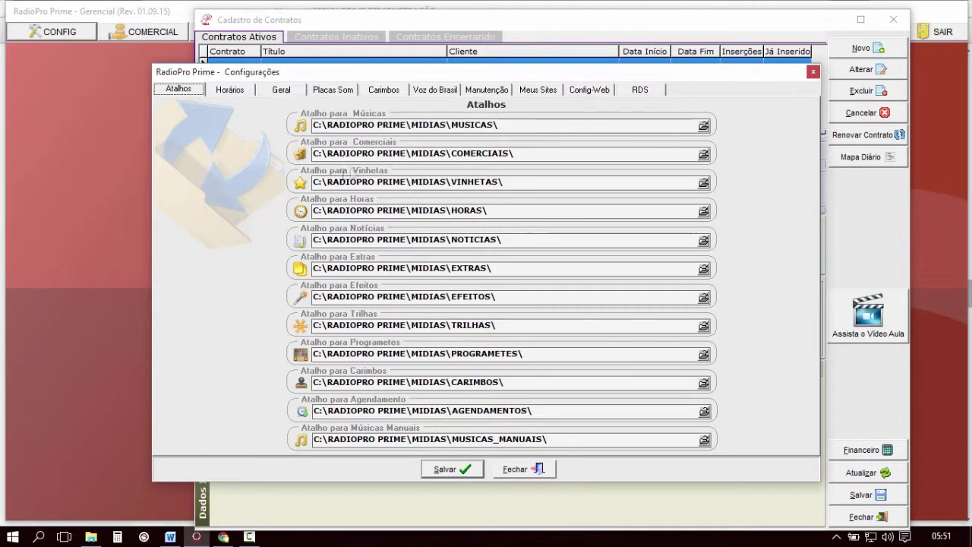
pyautogui.moveTo(524, 152); pyautogui.dragTo(313, 152)
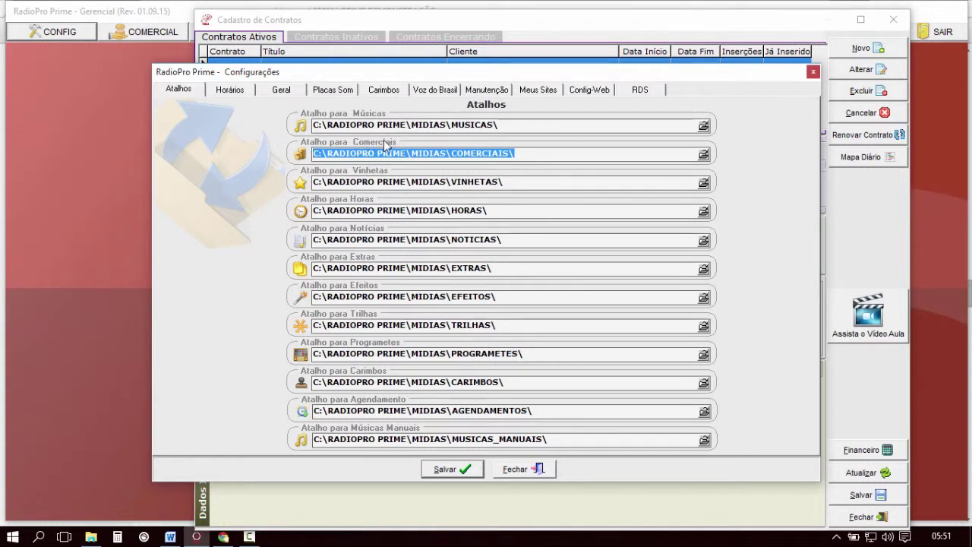
pyautogui.moveTo(535, 154); pyautogui.dragTo(300, 153)
pyautogui.moveTo(536, 153); pyautogui.dragTo(302, 152)
pyautogui.click(341, 152)
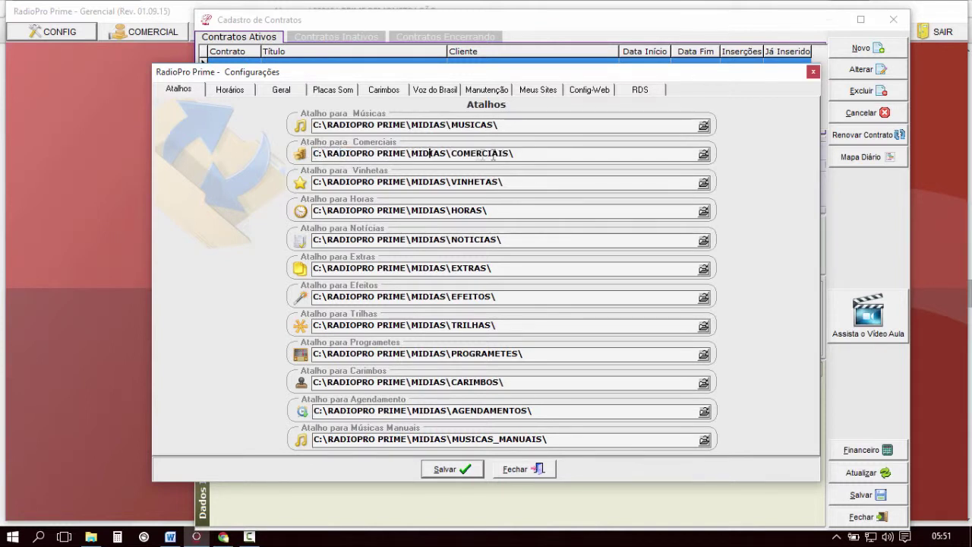
pyautogui.moveTo(524, 154)
pyautogui.mouseDown()
pyautogui.moveTo(304, 154)
pyautogui.moveTo(526, 154)
pyautogui.mouseUp()
pyautogui.moveTo(518, 152); pyautogui.dragTo(310, 154)
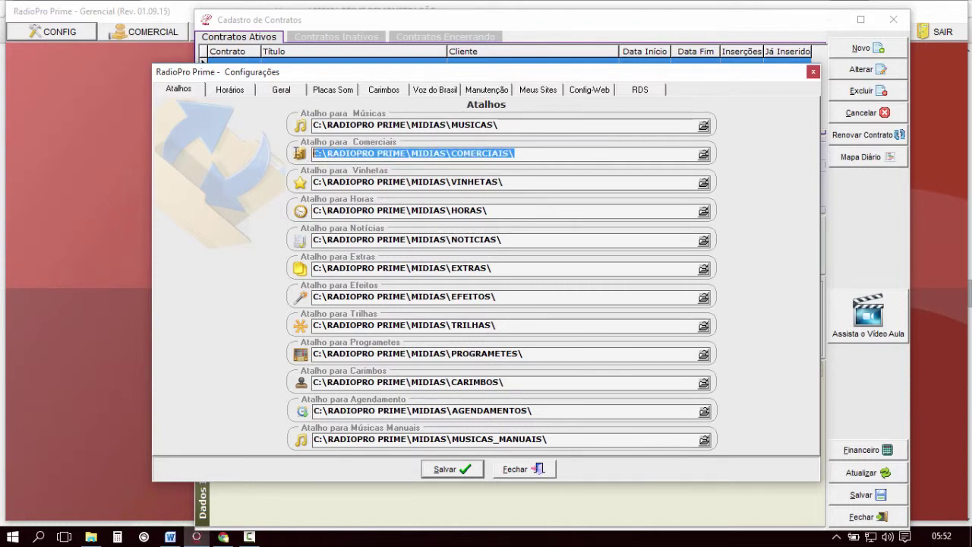
# - Examine the audio files in C:\RadioPro Prime\Midias\Comerciais\Super Preço Bom with File Explorer, then close it and the configuration settings
pyautogui.click(90, 537)
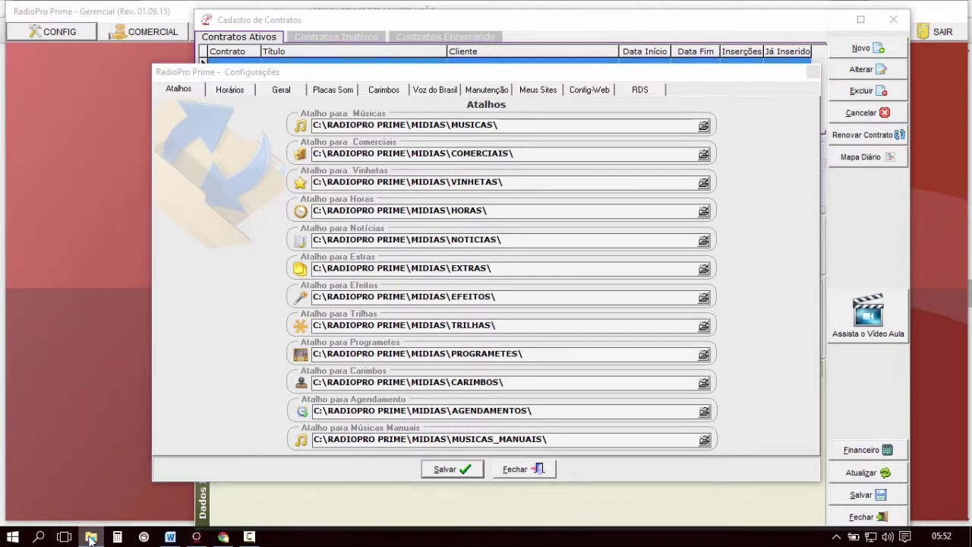
pyautogui.rightClick(92, 537)
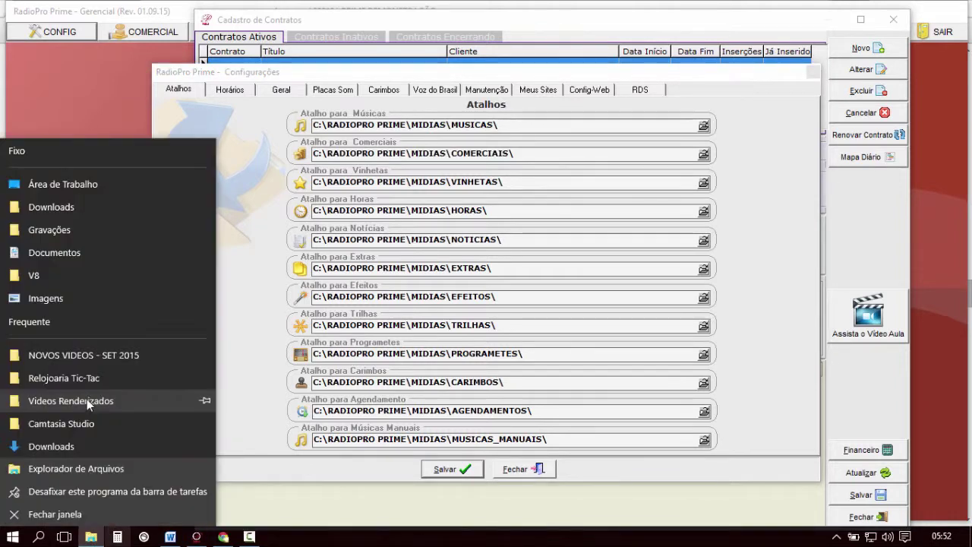
pyautogui.click(78, 468)
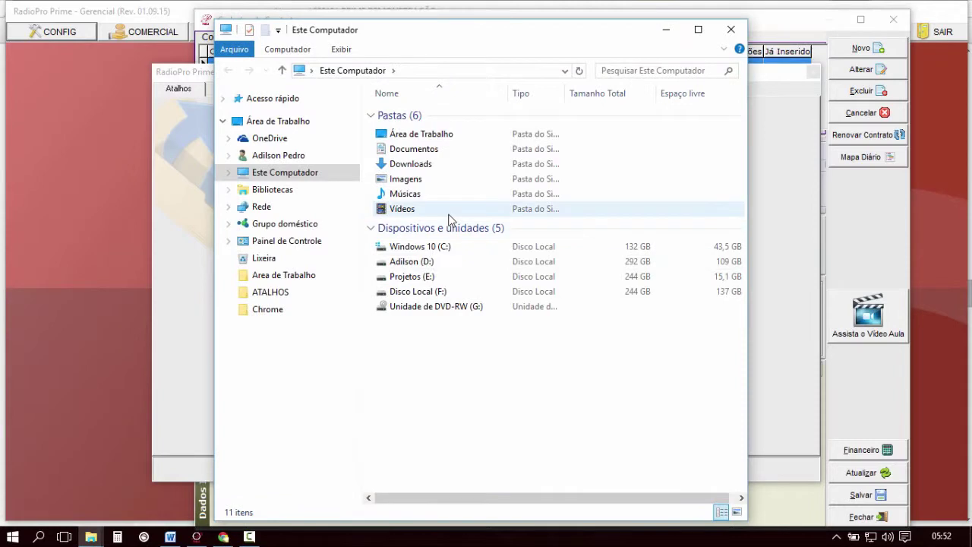
pyautogui.doubleClick(414, 249)
pyautogui.doubleClick(423, 194)
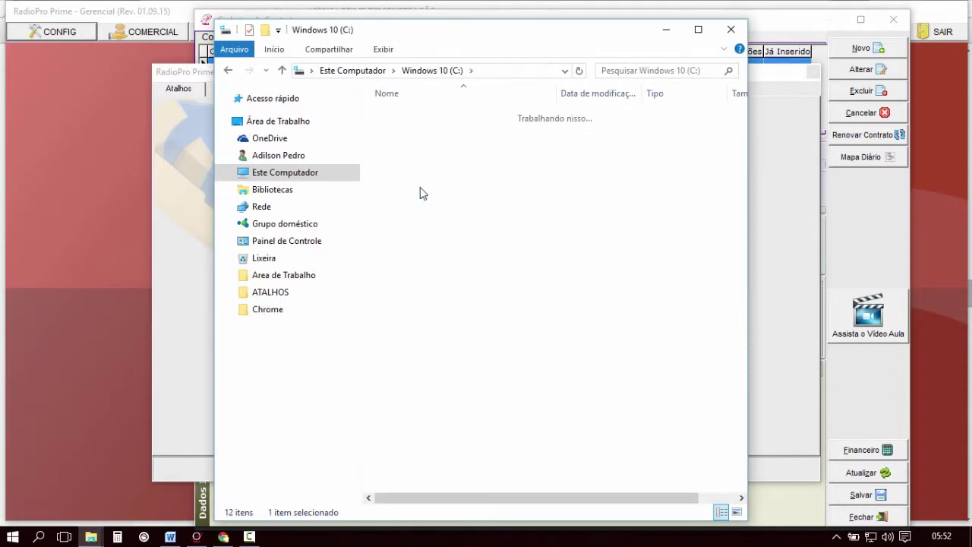
pyautogui.doubleClick(407, 297)
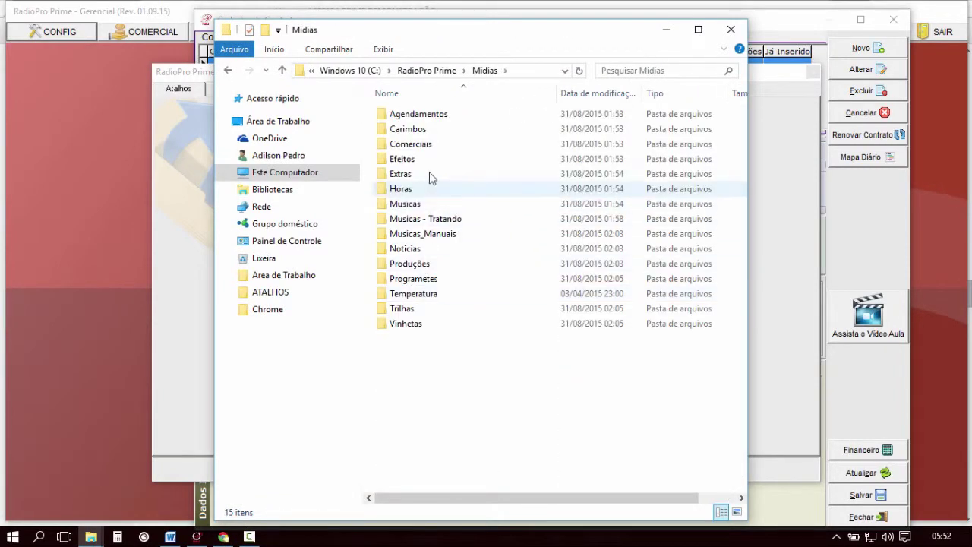
pyautogui.doubleClick(427, 143)
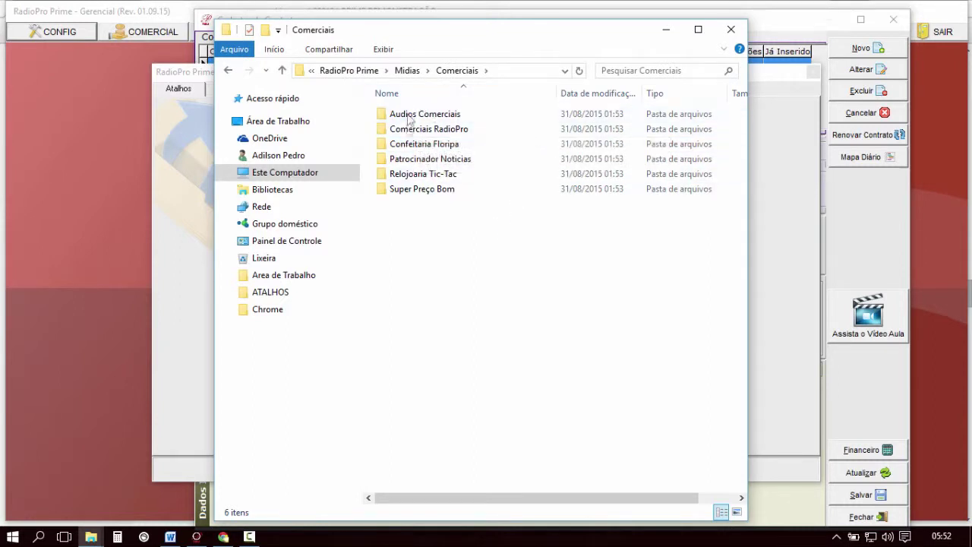
pyautogui.click(418, 190)
pyautogui.doubleClick(397, 190)
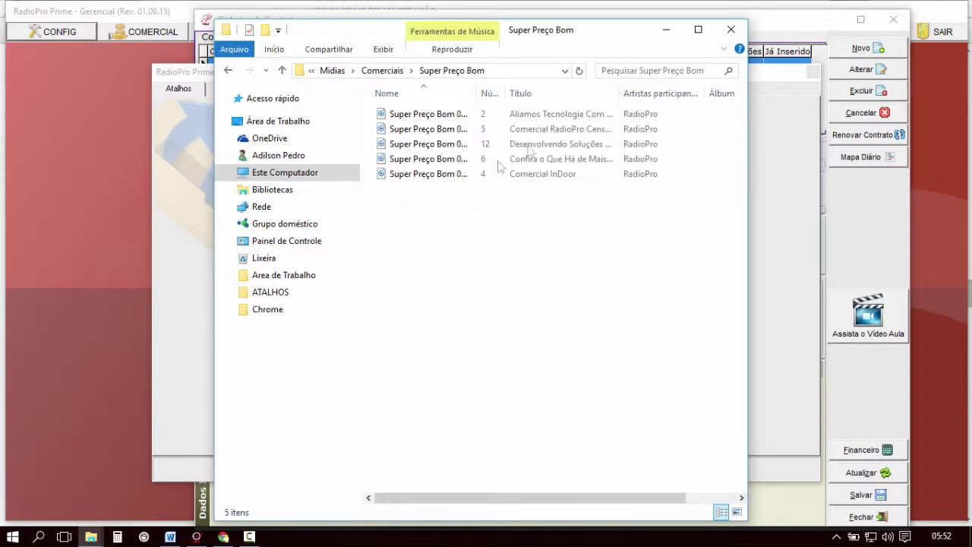
pyautogui.click(731, 29)
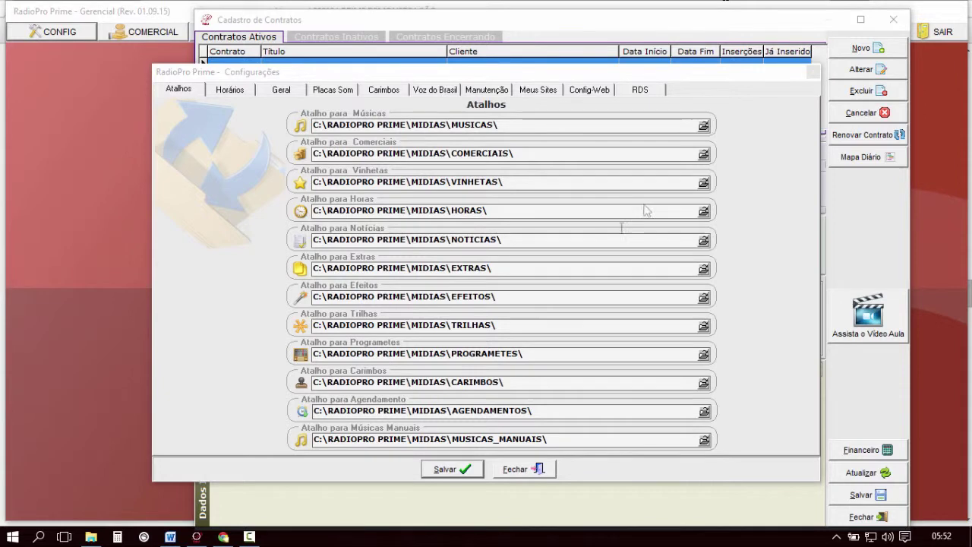
pyautogui.click(556, 472)
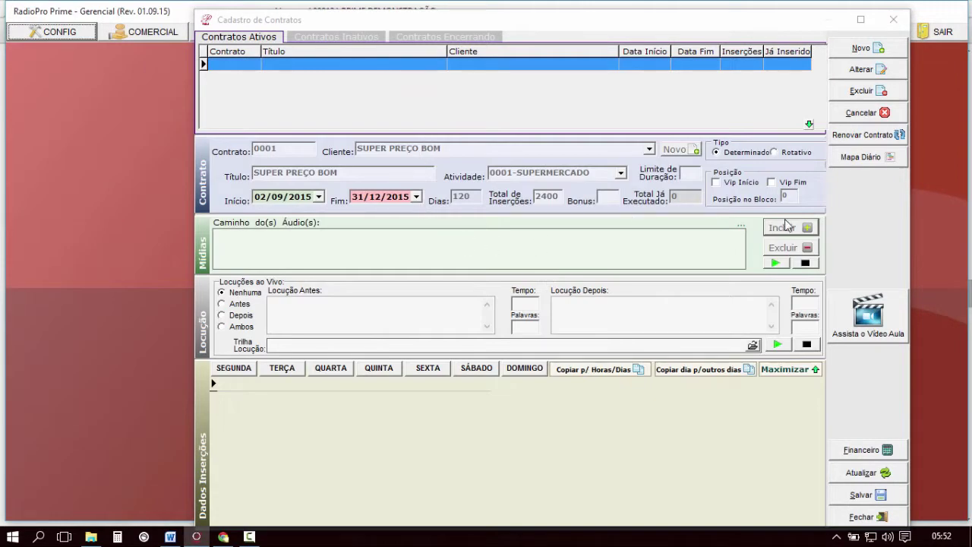
# - Add all audio files from Super Preço Bom 01.mp3 to Super Preço Bom 05.mp3 to the contract's media
pyautogui.click(782, 227)
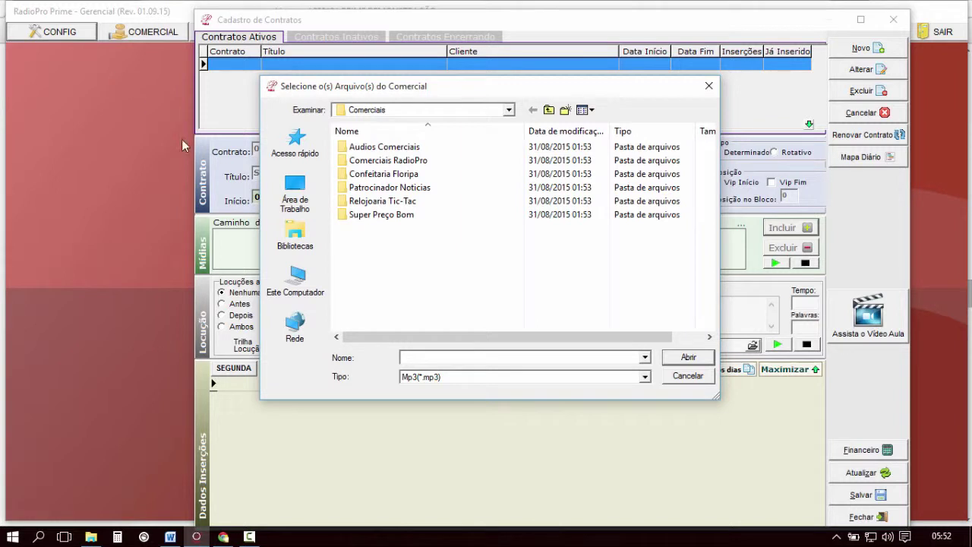
pyautogui.doubleClick(380, 216)
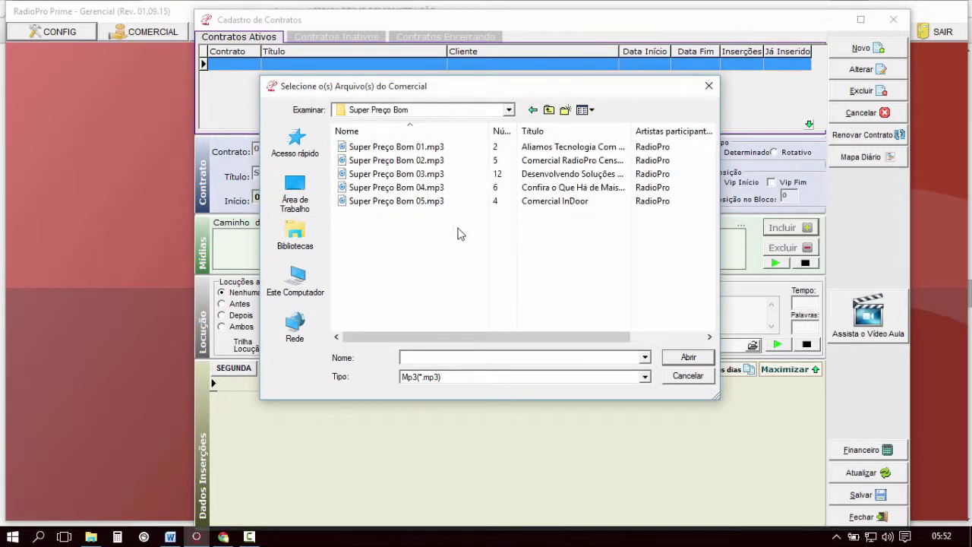
pyautogui.moveTo(465, 224); pyautogui.dragTo(352, 147)
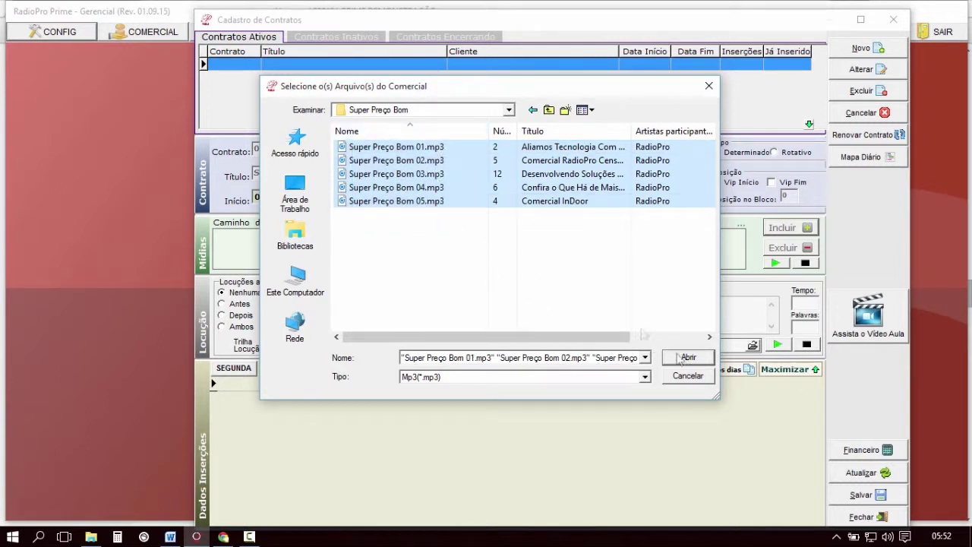
pyautogui.moveTo(504, 232); pyautogui.dragTo(397, 145)
pyautogui.click(688, 358)
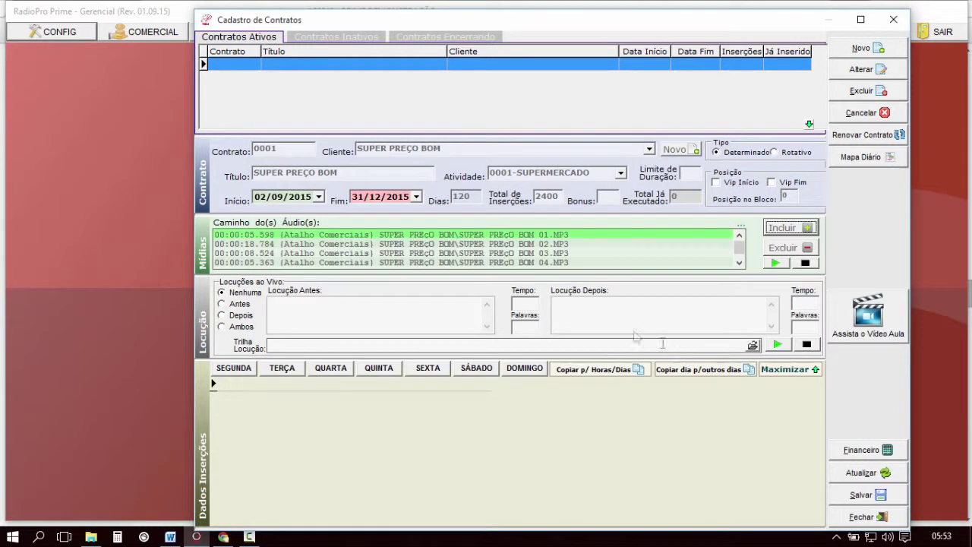
# - Preview the Super Preço Bom 01 and 03 audio files, then start removing 03 from the contract and decline the removal
pyautogui.click(549, 237)
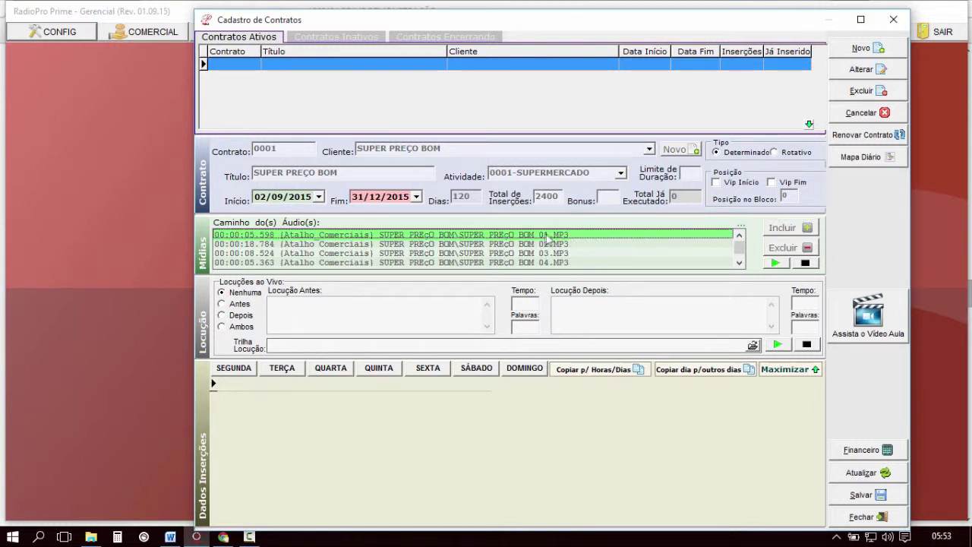
pyautogui.doubleClick(516, 237)
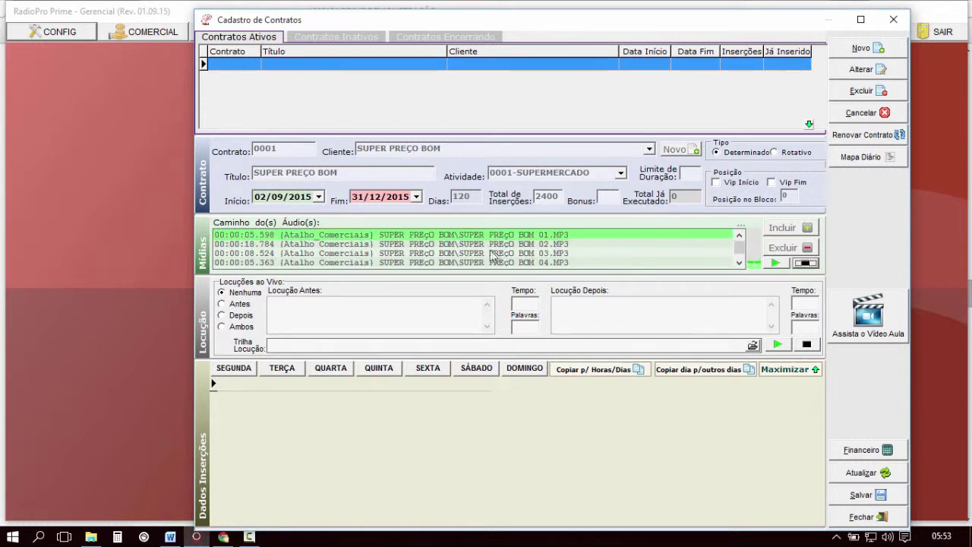
pyautogui.click(496, 254)
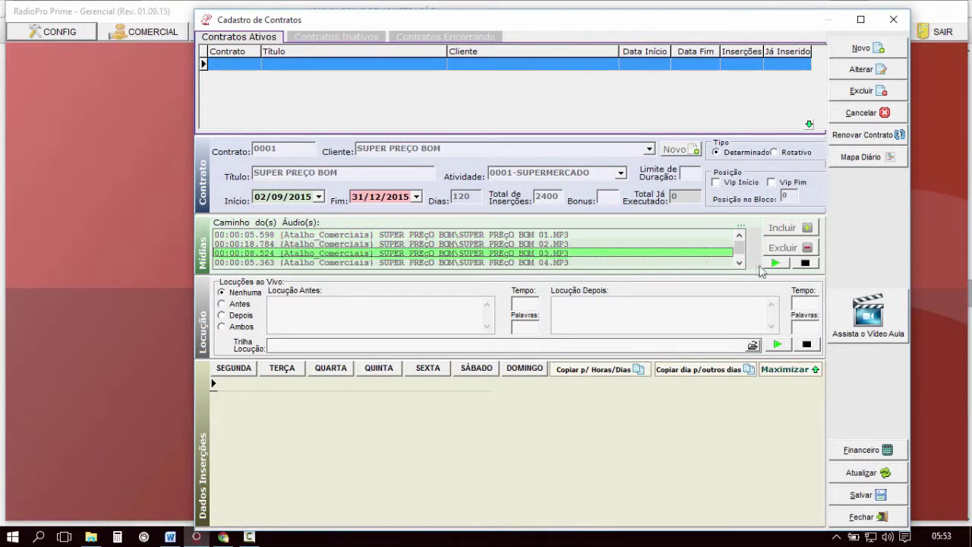
pyautogui.click(775, 263)
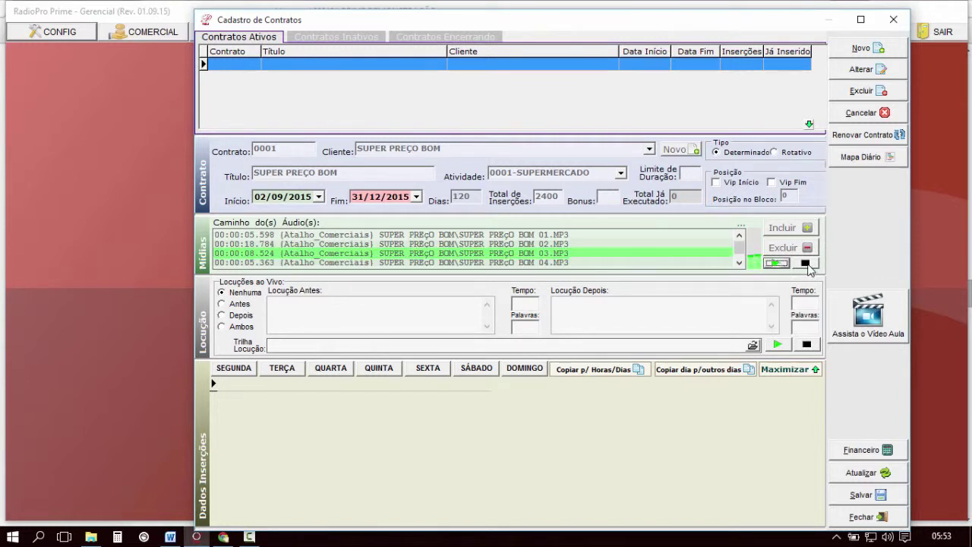
pyautogui.click(782, 248)
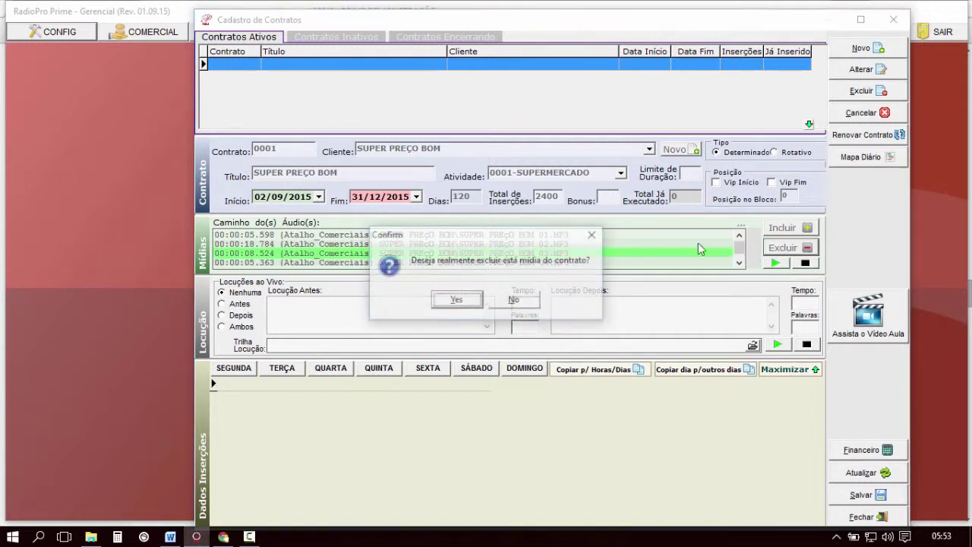
pyautogui.click(534, 300)
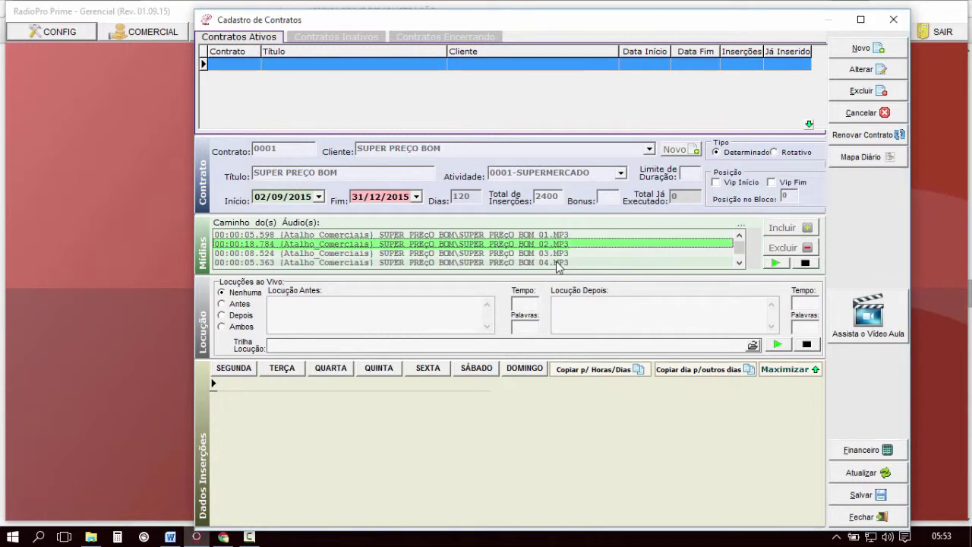
# - Change the contract's type to Rotativo for playing its audio files
pyautogui.click(439, 237)
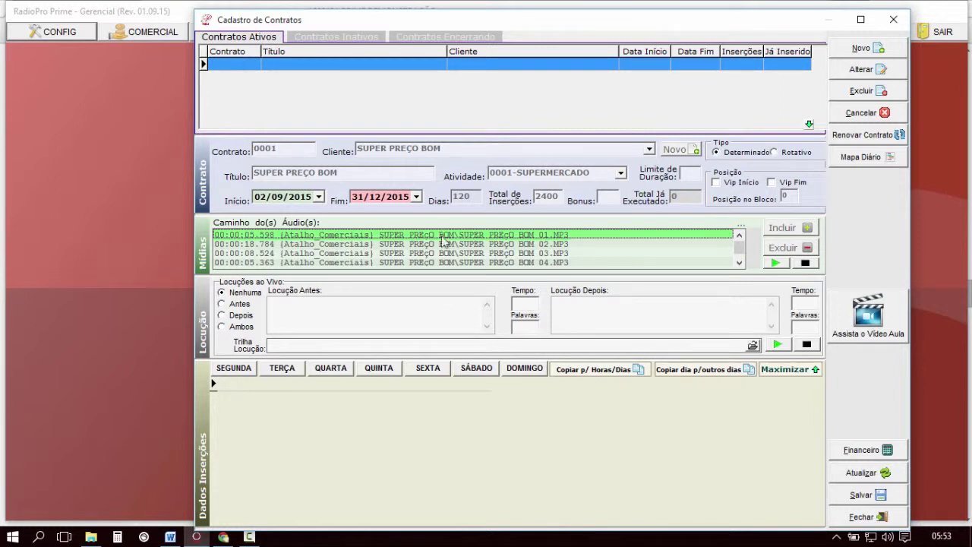
pyautogui.click(747, 156)
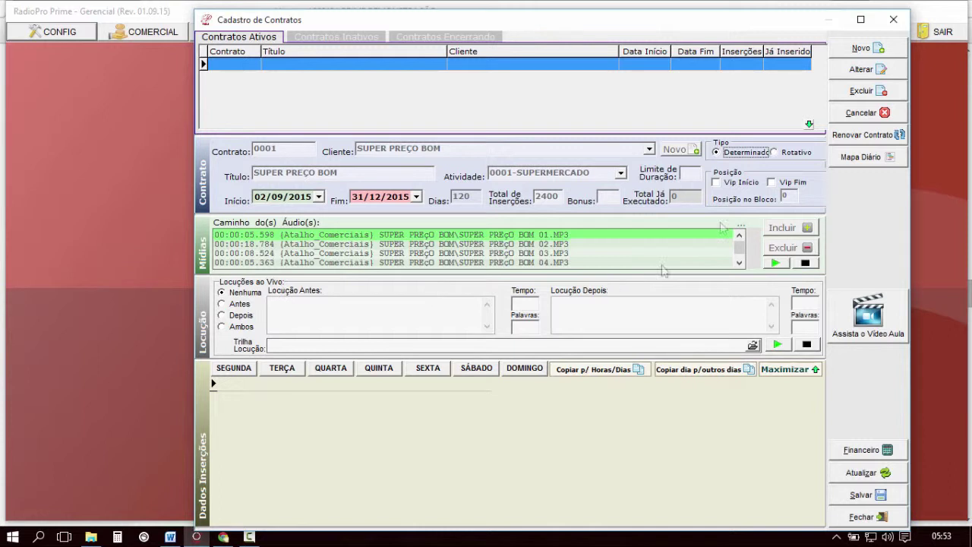
pyautogui.click(794, 152)
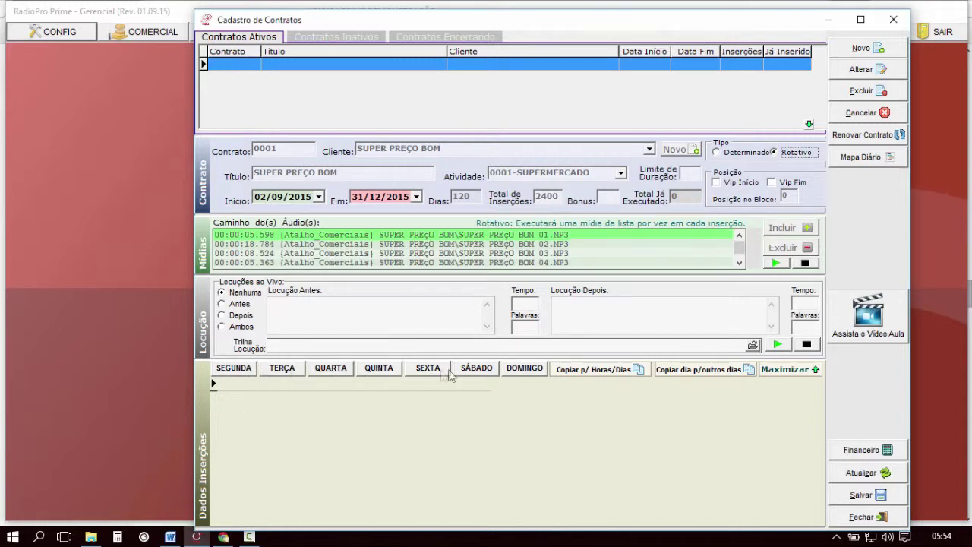
# - Maximize the insertion data area and examine the commercial time slots for Segunda, Terça and Quarta, ending on Segunda
pyautogui.click(800, 372)
pyautogui.click(775, 147)
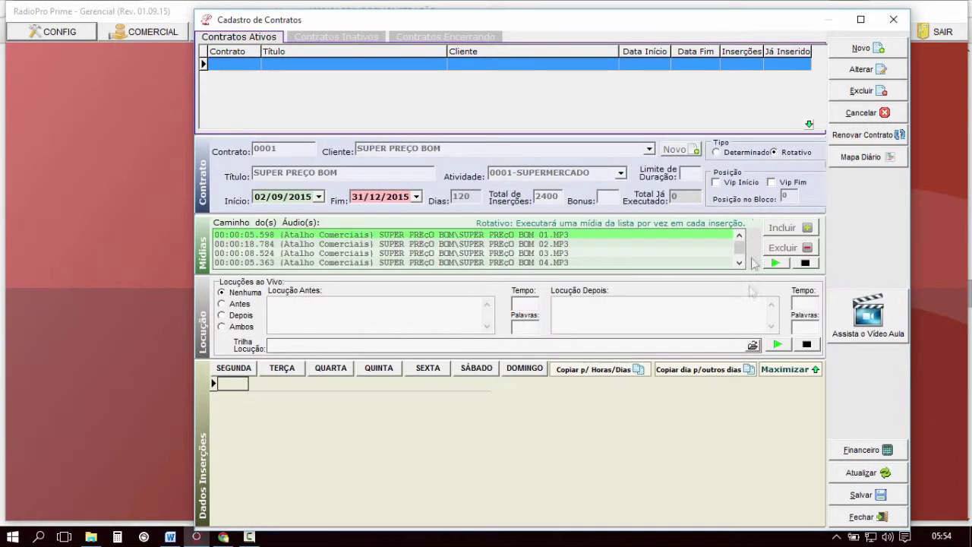
pyautogui.click(786, 369)
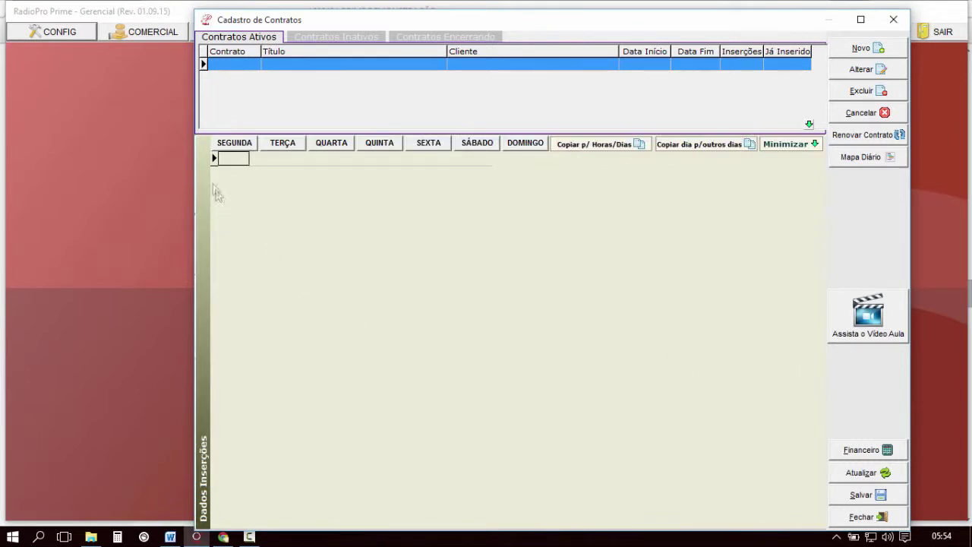
pyautogui.click(236, 144)
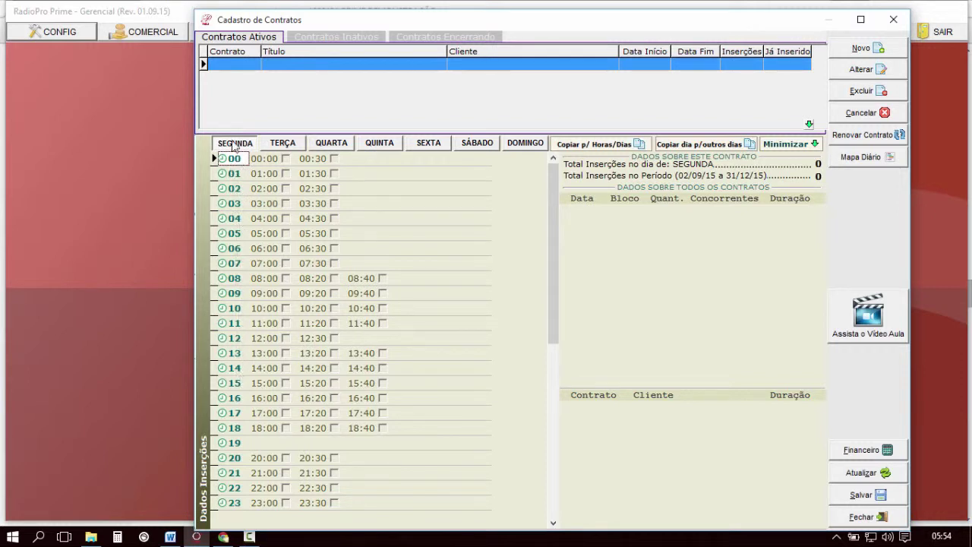
pyautogui.click(275, 144)
pyautogui.click(343, 145)
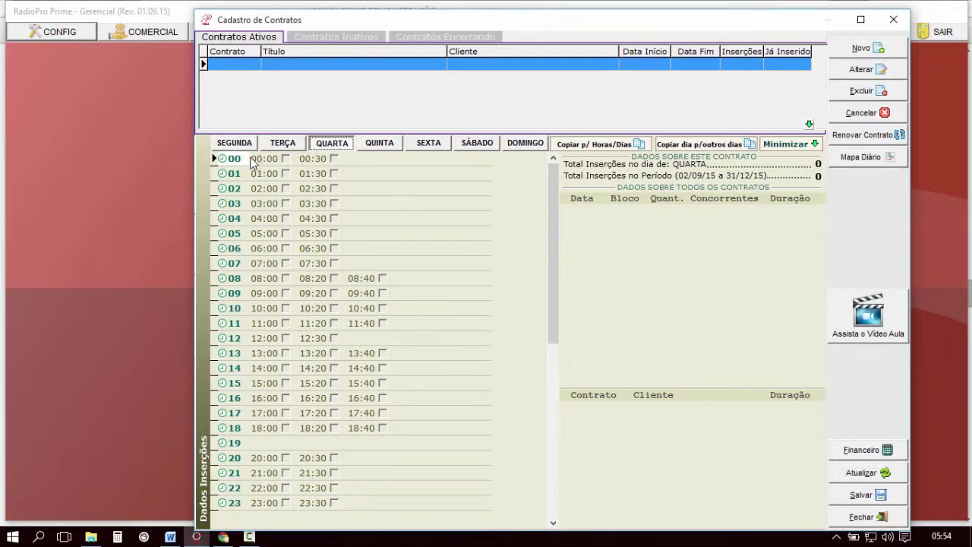
pyautogui.click(234, 143)
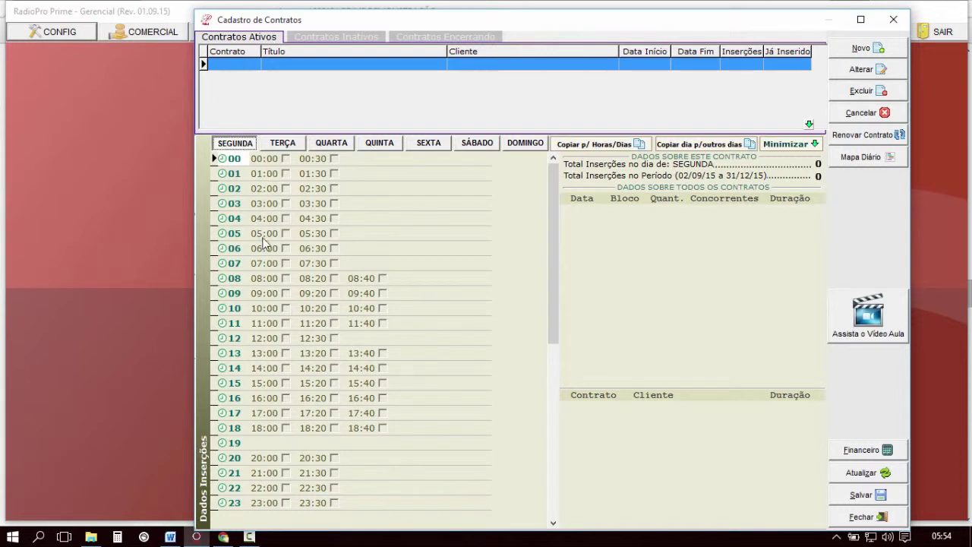
pyautogui.click(142, 34)
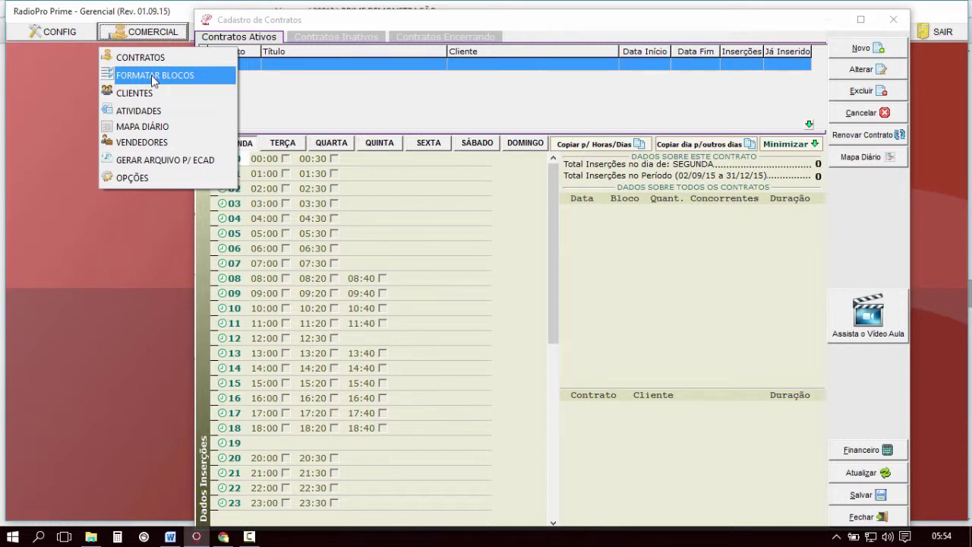
pyautogui.click(237, 160)
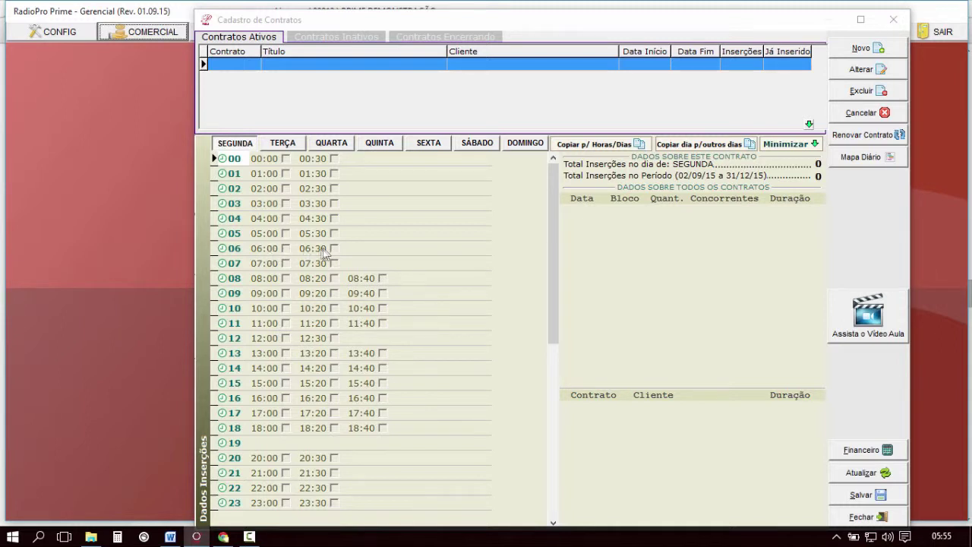
# - Mark all commercial blocks of hour 08 on Segunda for the contract
pyautogui.click(255, 279)
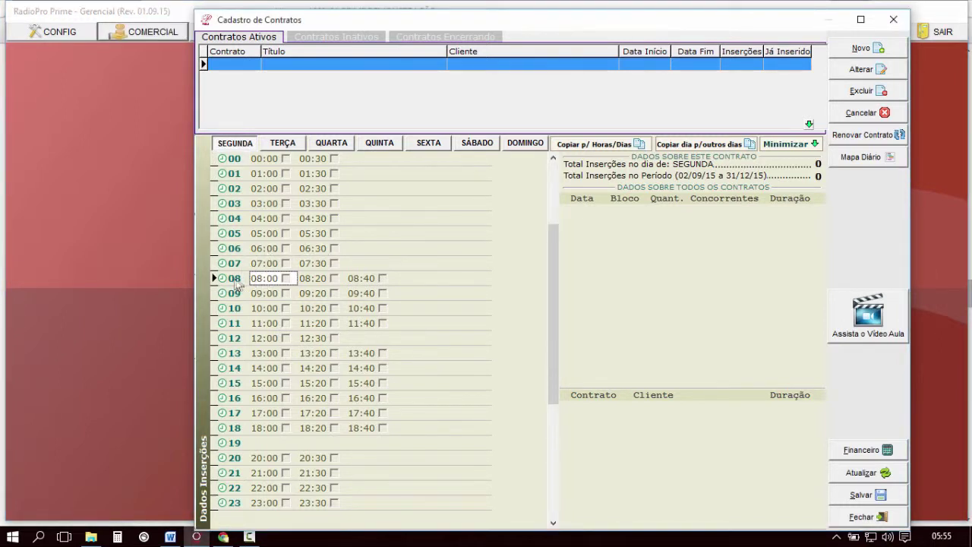
pyautogui.rightClick(238, 281)
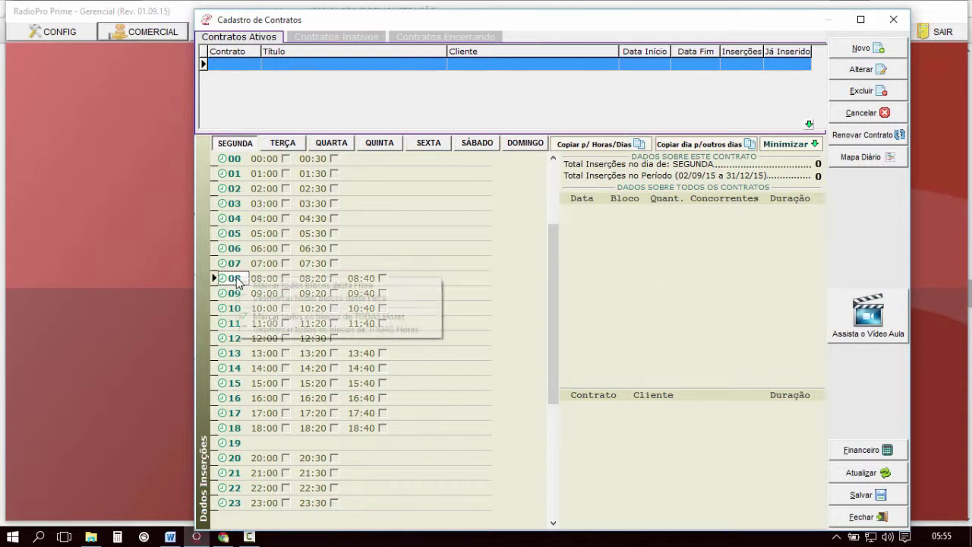
pyautogui.click(345, 285)
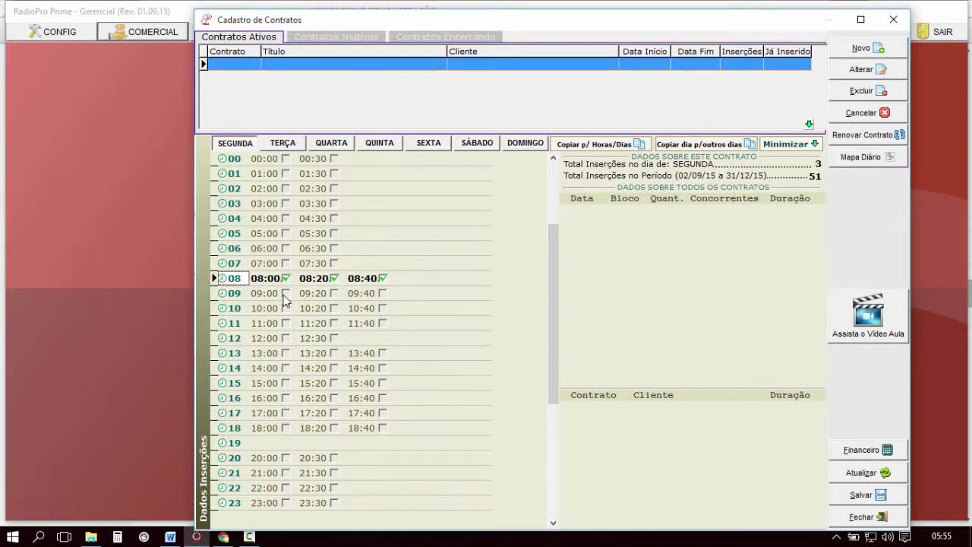
# - Mark the 09:00, 10:20, 11:00, 12:00 and 12:30 blocks on Segunda
pyautogui.click(280, 295)
pyautogui.click(321, 311)
pyautogui.click(283, 324)
pyautogui.click(324, 342)
pyautogui.click(322, 342)
pyautogui.click(272, 340)
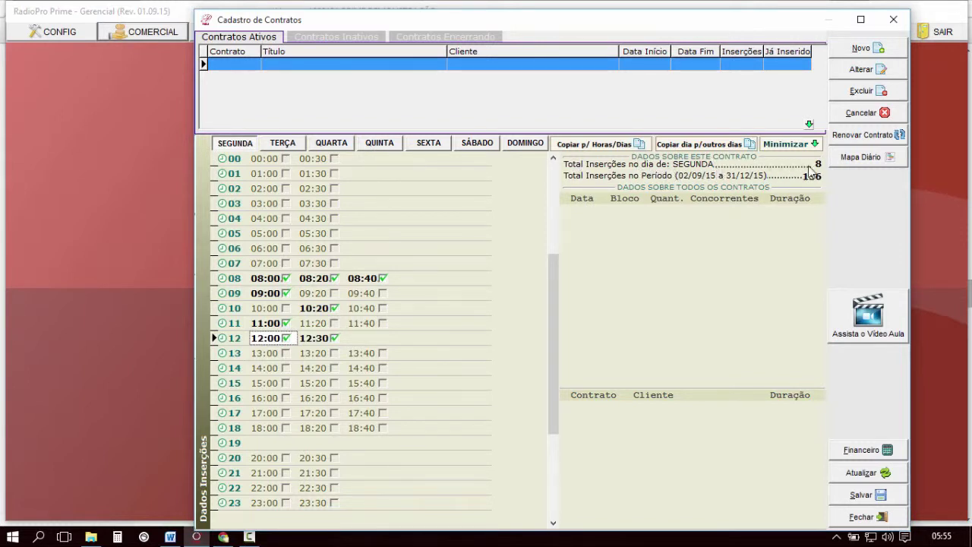
# - Mark the Segunda blocks at 13:00, 13:20, 15:00, 16:00, 17:00 and 18:00
pyautogui.click(276, 353)
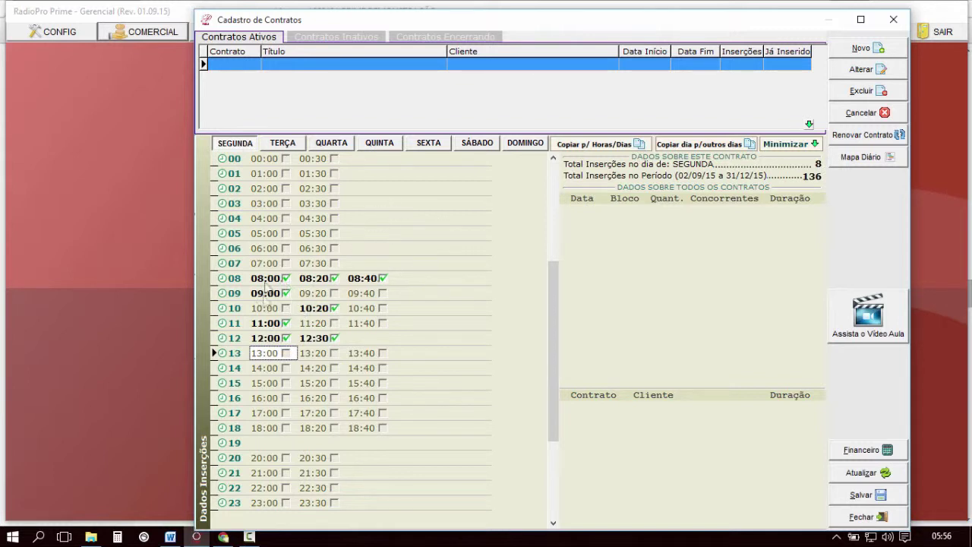
pyautogui.click(267, 356)
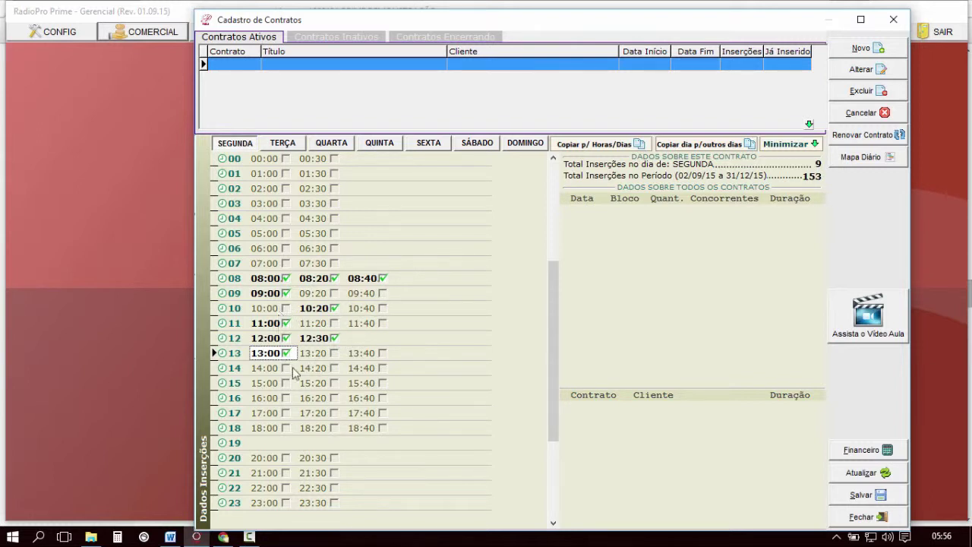
pyautogui.click(317, 355)
pyautogui.click(264, 384)
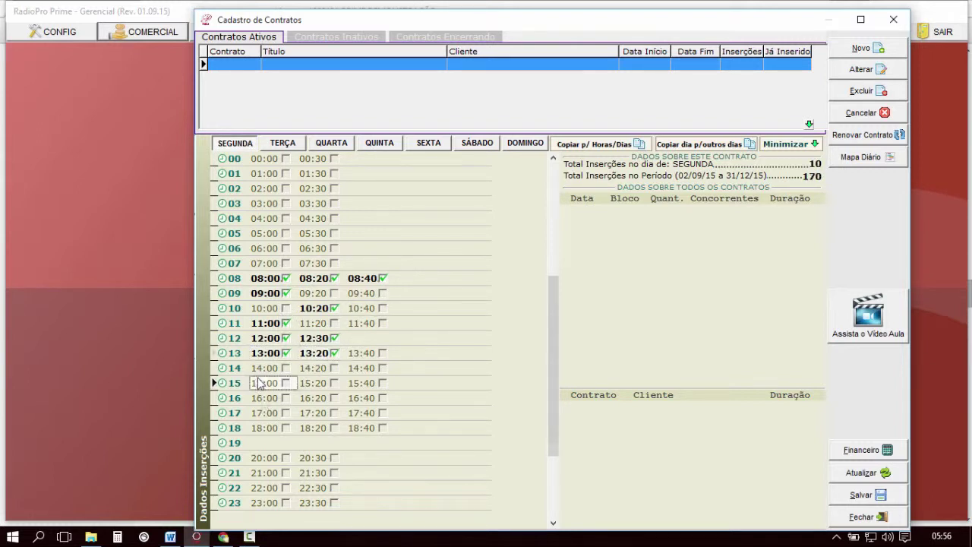
pyautogui.click(273, 401)
pyautogui.click(272, 413)
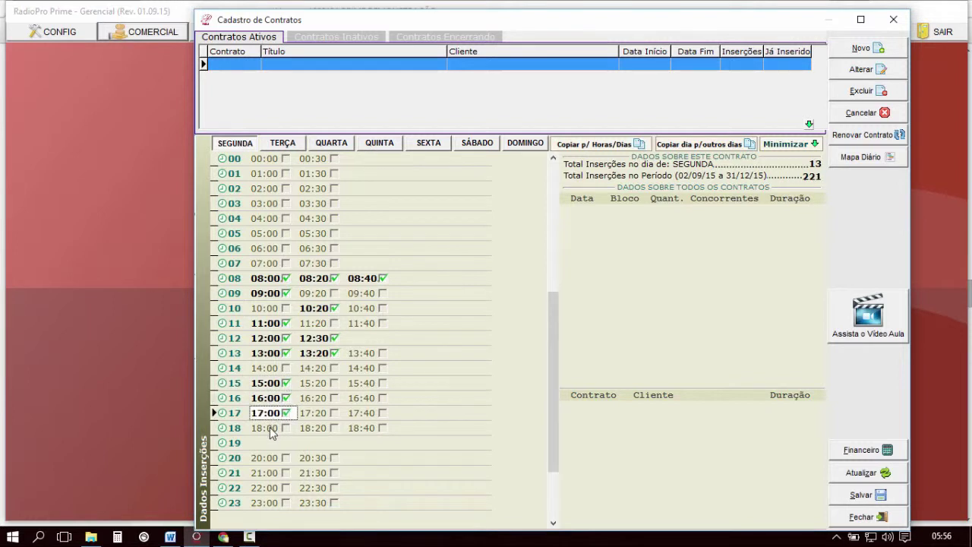
pyautogui.click(272, 428)
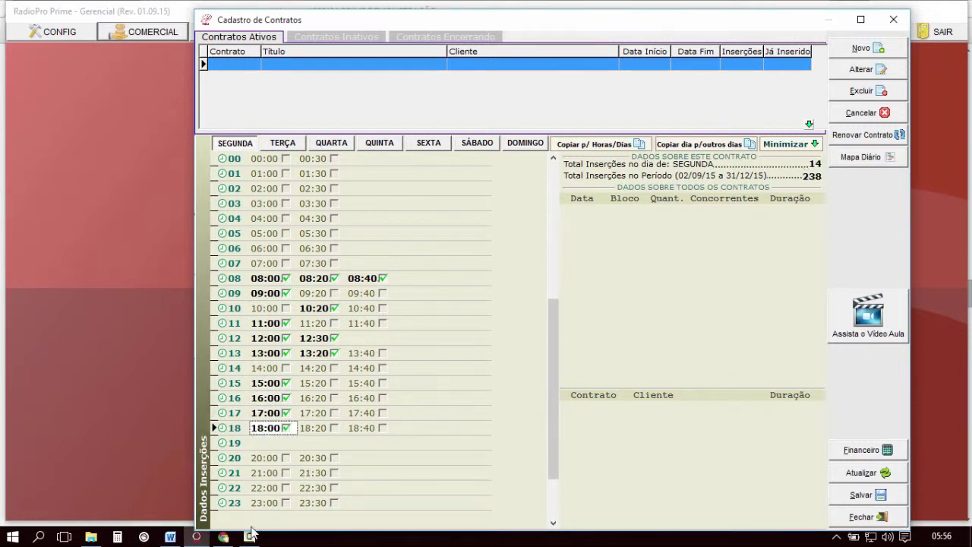
# - Add the 06:30, 07:00, 07:30, 09:40, 10:00 and 14:00 blocks to the Segunda schedule
pyautogui.click(276, 264)
pyautogui.click(322, 264)
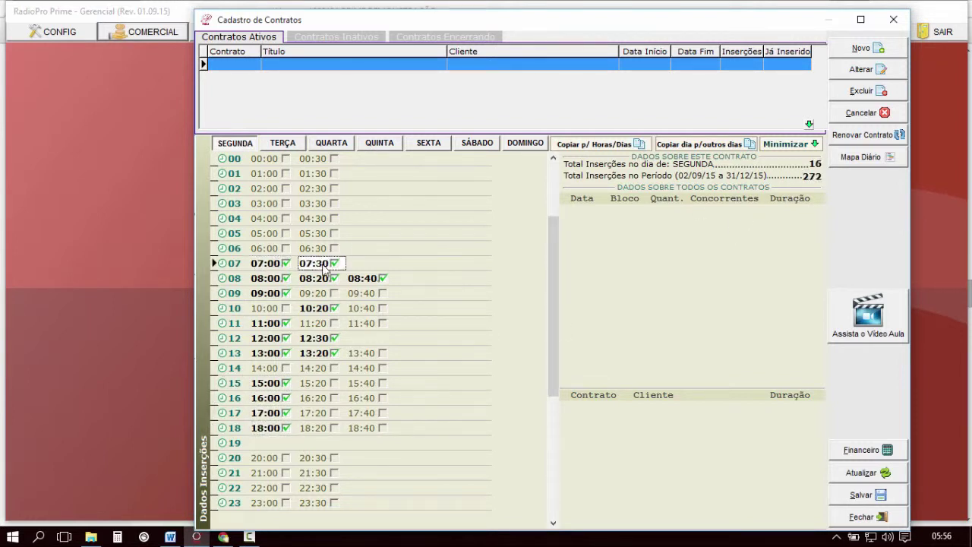
pyautogui.click(272, 308)
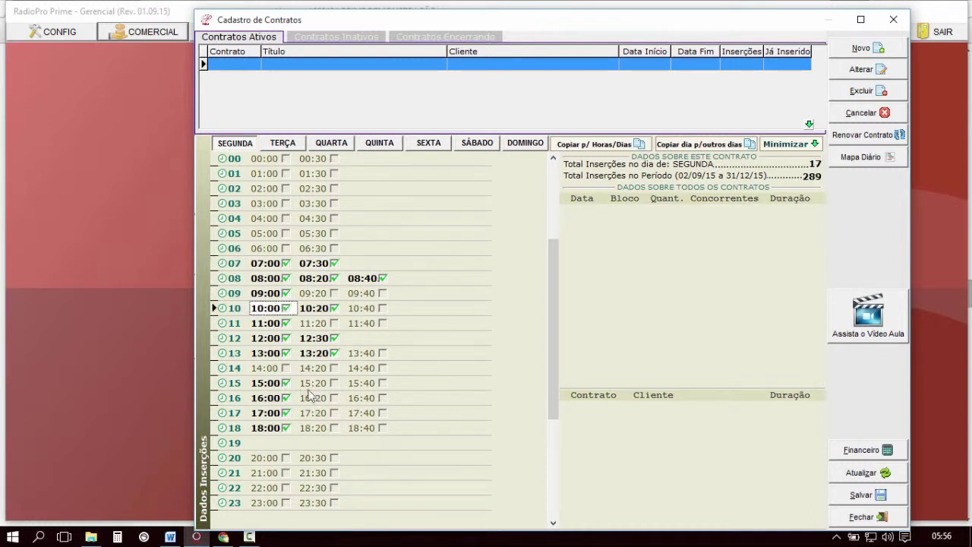
pyautogui.click(267, 368)
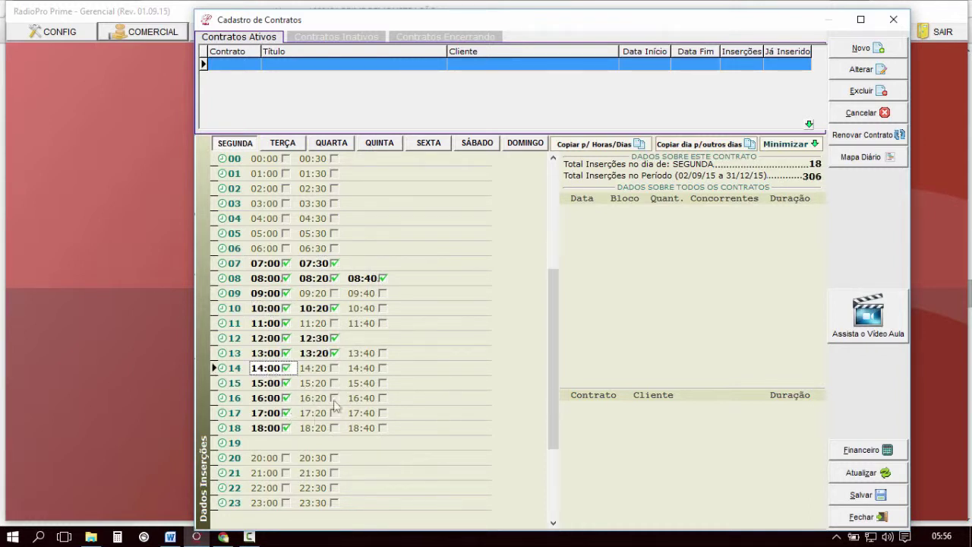
pyautogui.click(323, 252)
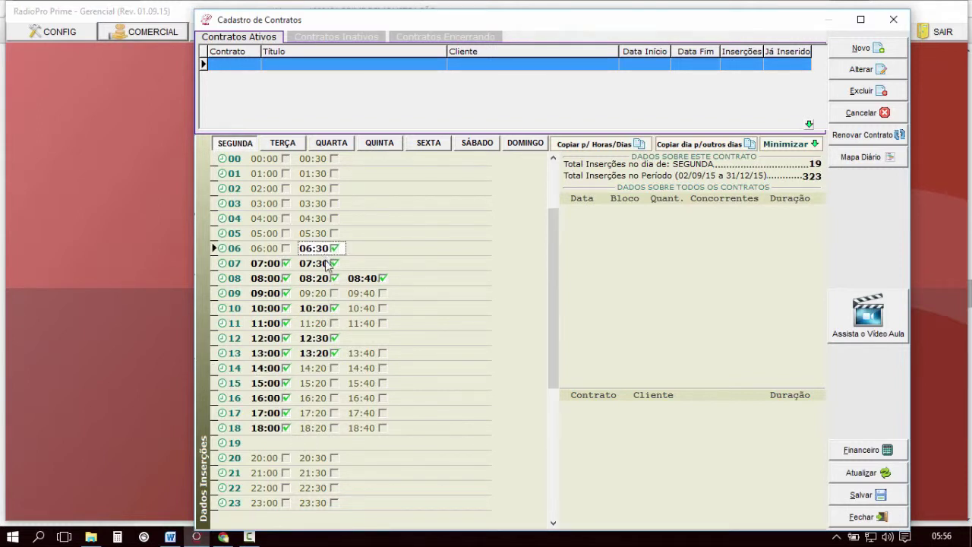
pyautogui.click(369, 297)
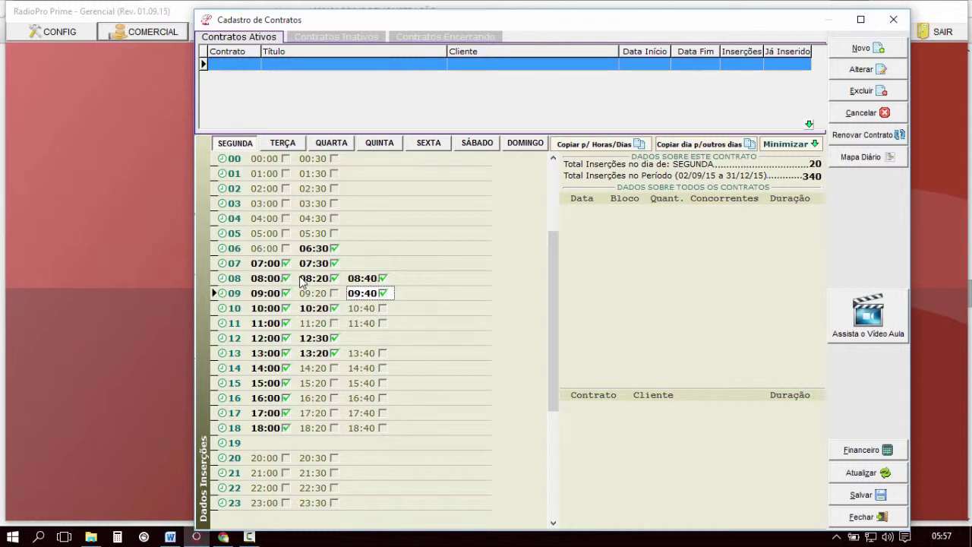
# - Copy all of Segunda's marked hours to Terça, Quarta, Quinta, Sexta, Sábado and Domingo
pyautogui.click(715, 149)
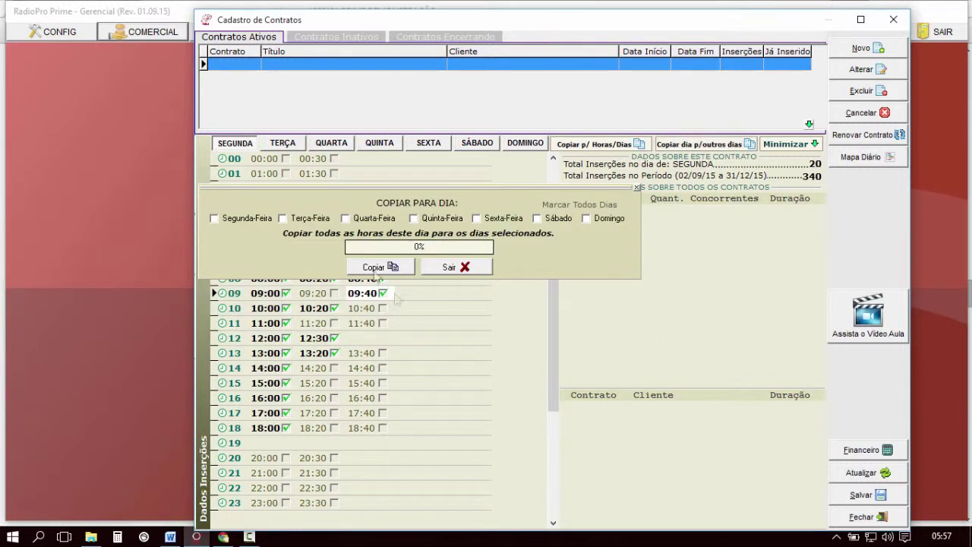
pyautogui.click(317, 219)
pyautogui.click(391, 222)
pyautogui.click(422, 220)
pyautogui.click(510, 220)
pyautogui.click(555, 220)
pyautogui.click(606, 218)
pyautogui.click(382, 268)
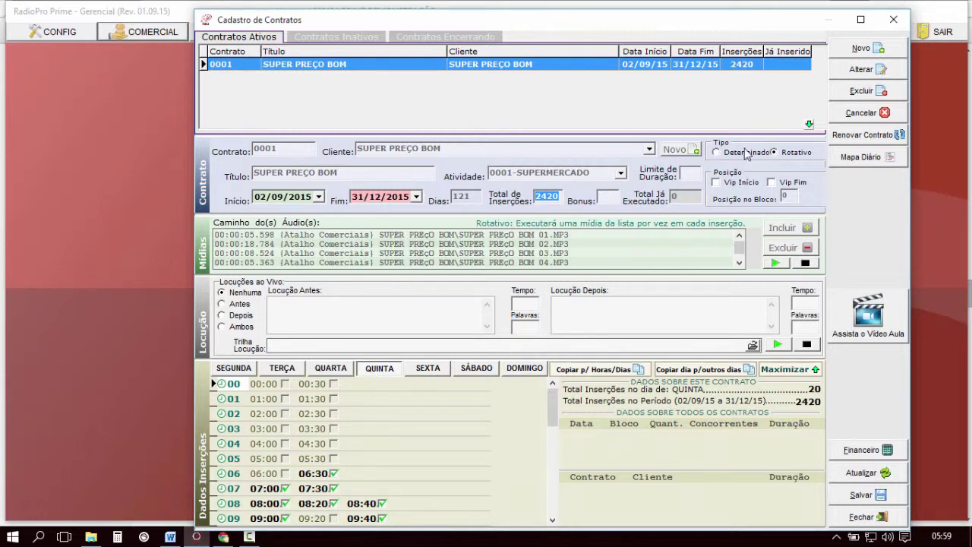
# - Start a new contract and, in the client registration, a new client named RELOJOARIA TIC-TAC
pyautogui.click(862, 52)
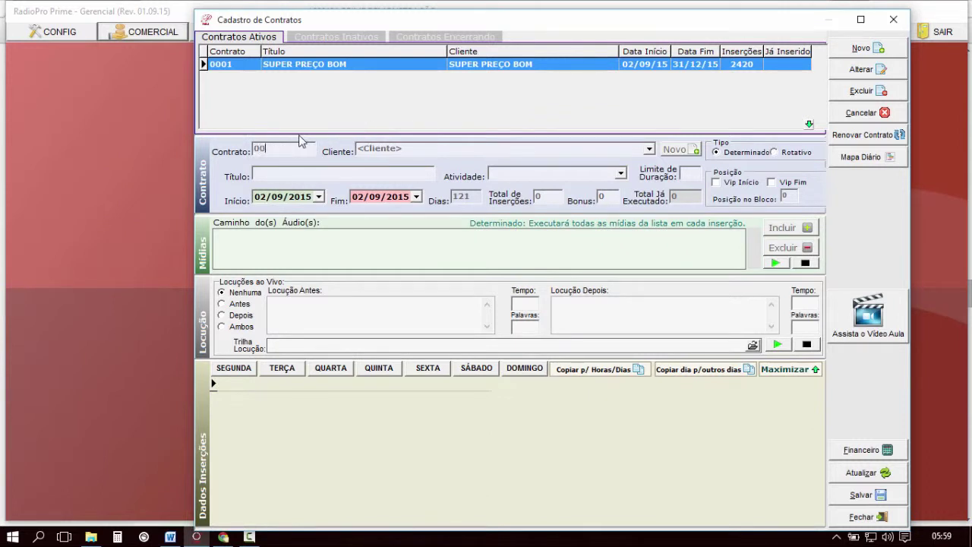
pyautogui.click(662, 148)
pyautogui.click(676, 100)
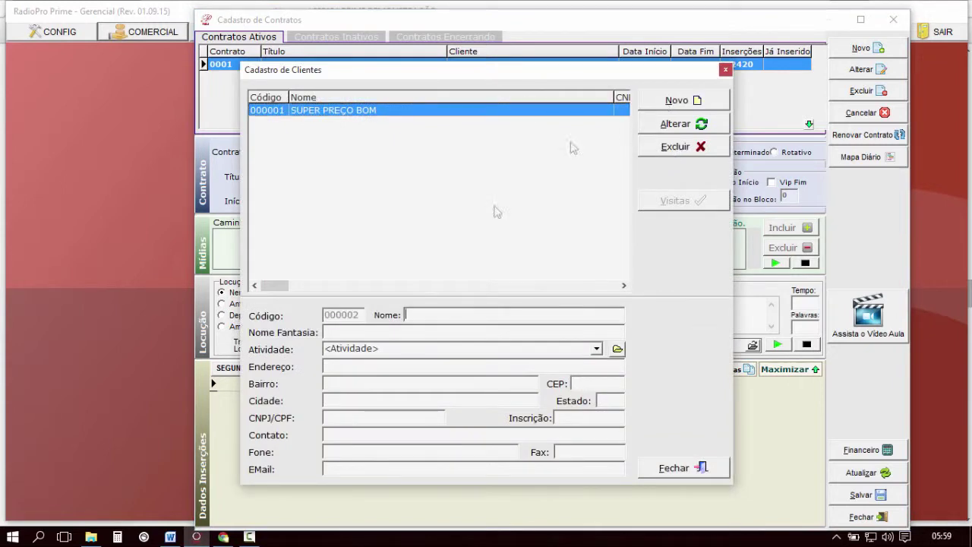
pyautogui.write('RELOJOARIA TIC-TAC')
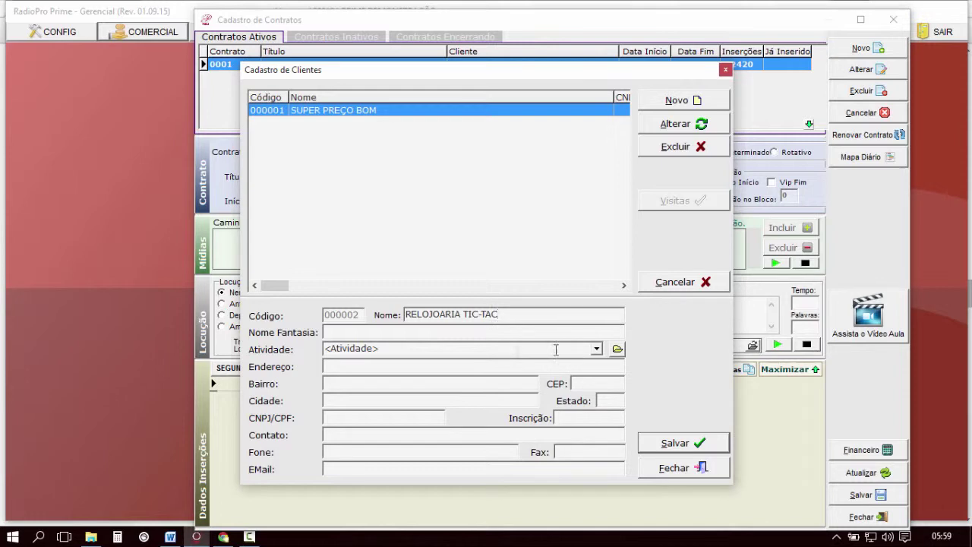
# - Register the activity RELOJOARIA, assign it to the new client, and save the client record
pyautogui.click(617, 350)
pyautogui.click(695, 156)
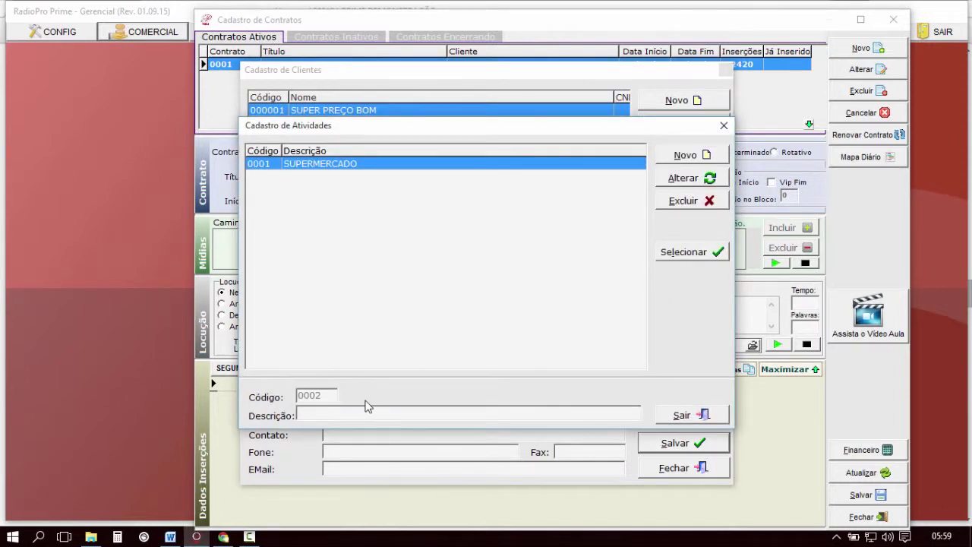
pyautogui.write('RELOJOARIA')
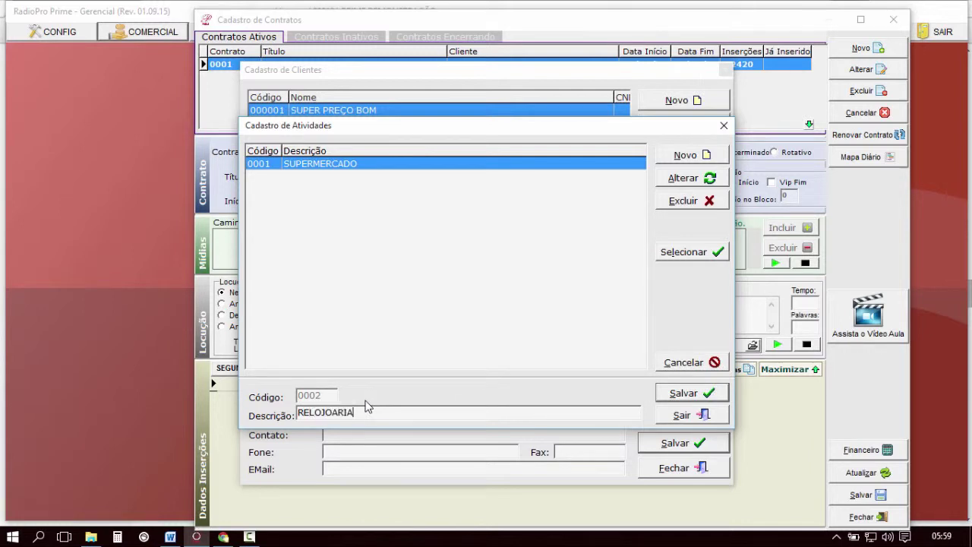
pyautogui.click(676, 393)
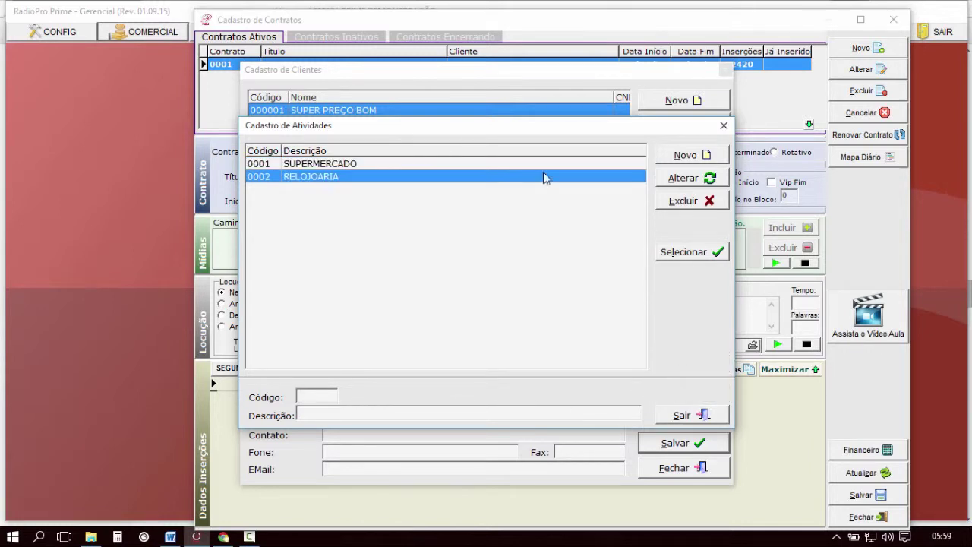
pyautogui.click(676, 253)
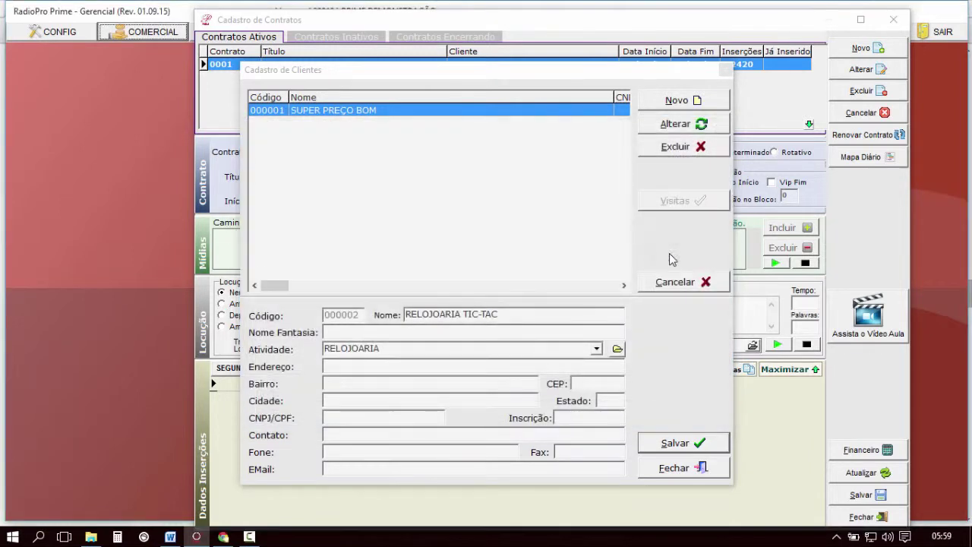
pyautogui.click(683, 443)
pyautogui.click(688, 468)
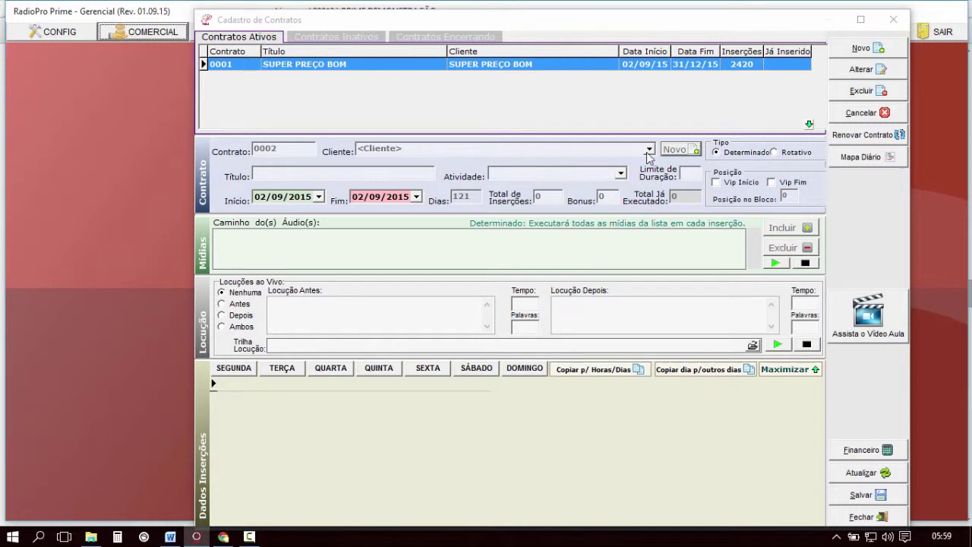
# - Set the contract's client to RELOJOARIA TIC-TAC and its title to RELOJOARIA TIC TAC
pyautogui.click(650, 150)
pyautogui.click(434, 161)
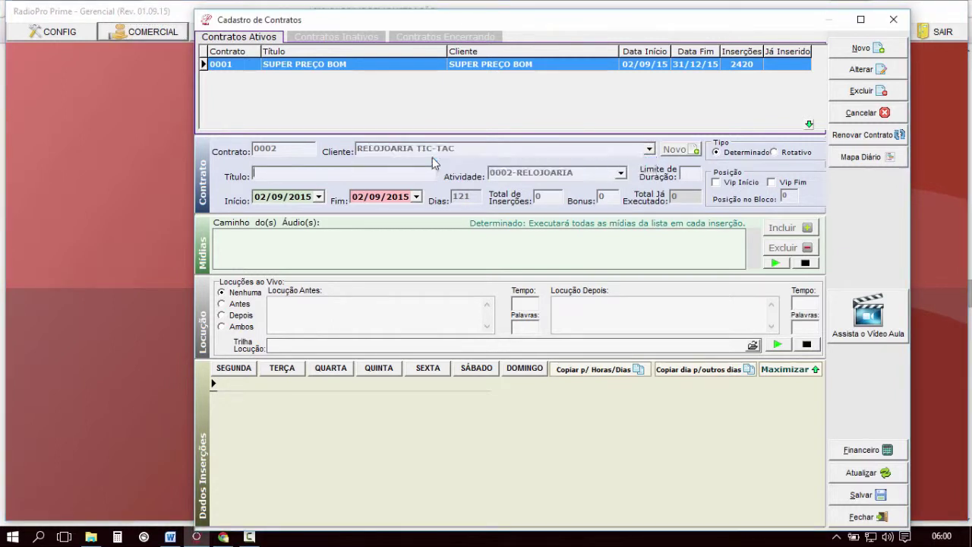
pyautogui.click(313, 174)
pyautogui.write('RELOJOARIA TIC TAC')
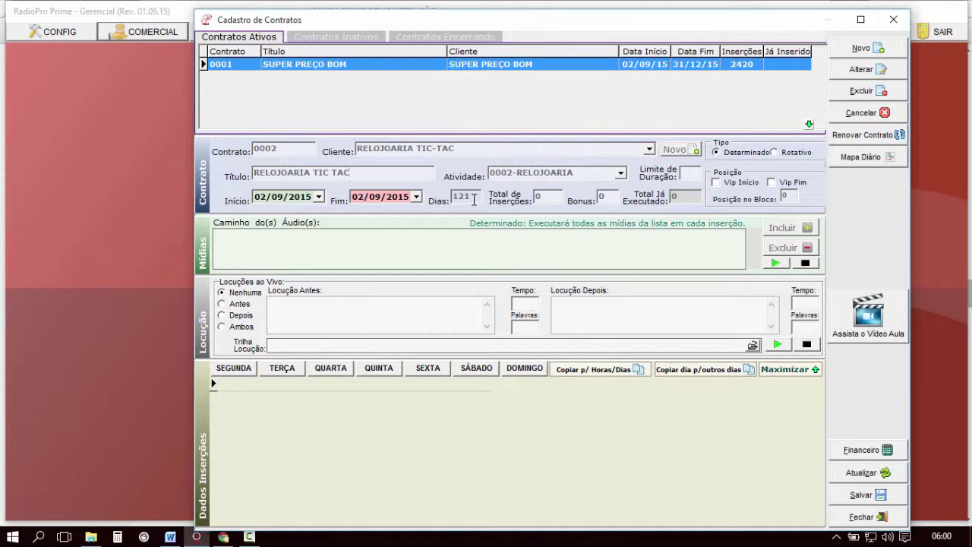
# - Divide 240 by 8 in the Windows calculator to work out the contract's length in days
pyautogui.click(117, 537)
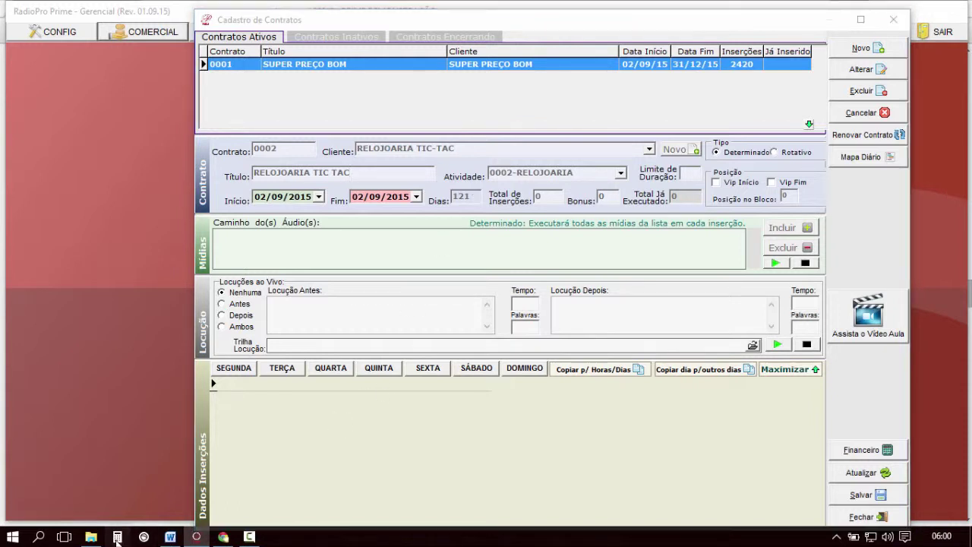
pyautogui.click(687, 361)
pyautogui.click(635, 327)
pyautogui.click(694, 395)
pyautogui.click(774, 258)
pyautogui.click(689, 295)
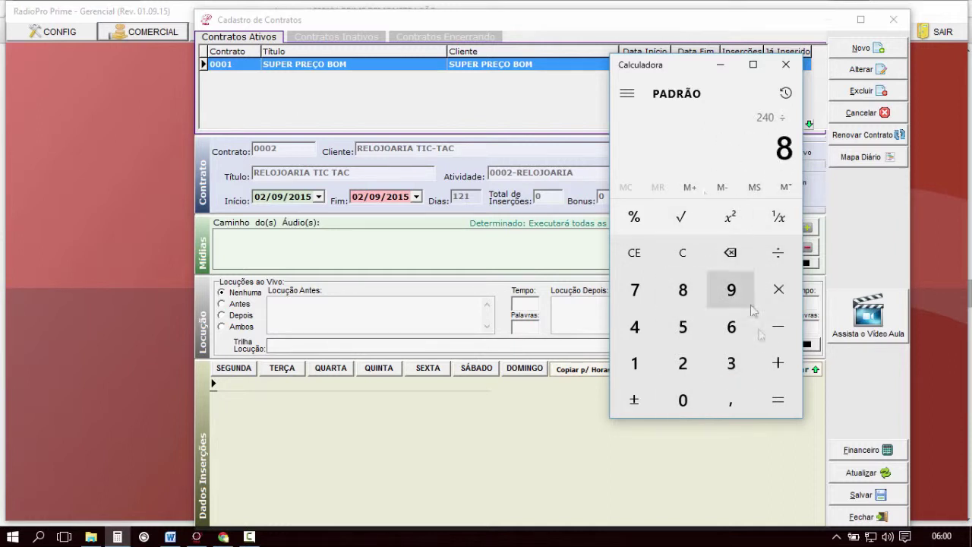
pyautogui.click(777, 406)
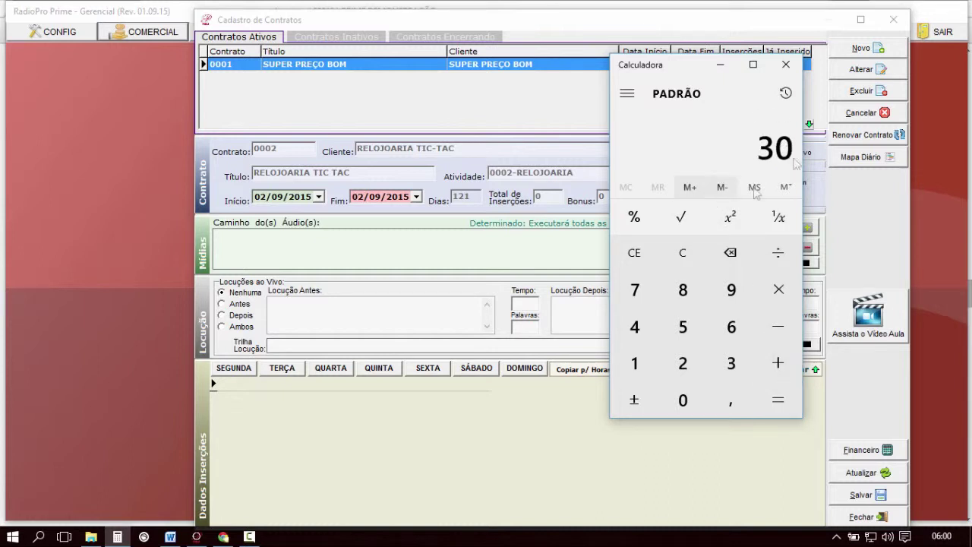
pyautogui.click(785, 65)
# - Set the contract's duration to 30 days and its total insertions to 240
pyautogui.doubleClick(462, 196)
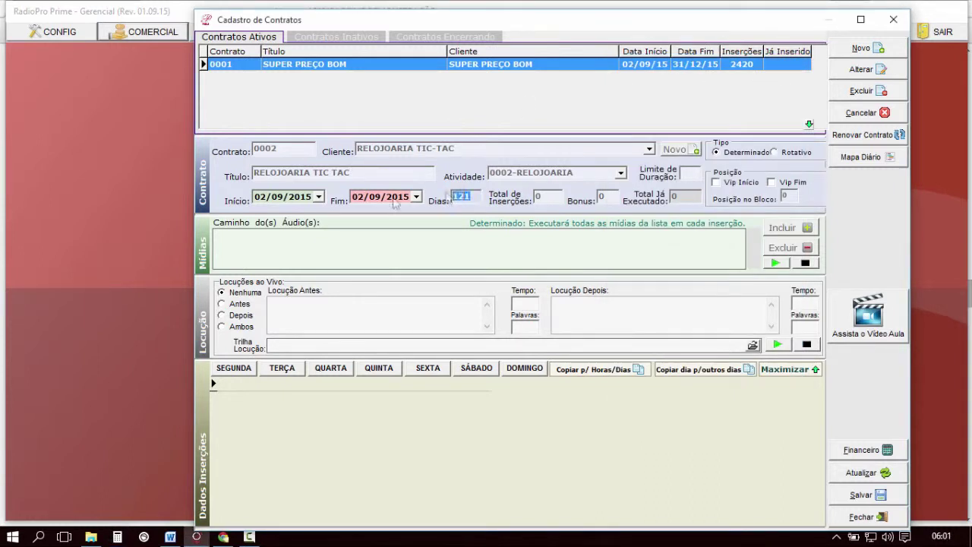
pyautogui.write('30')
pyautogui.click(546, 194)
pyautogui.write('240')
pyautogui.click(320, 251)
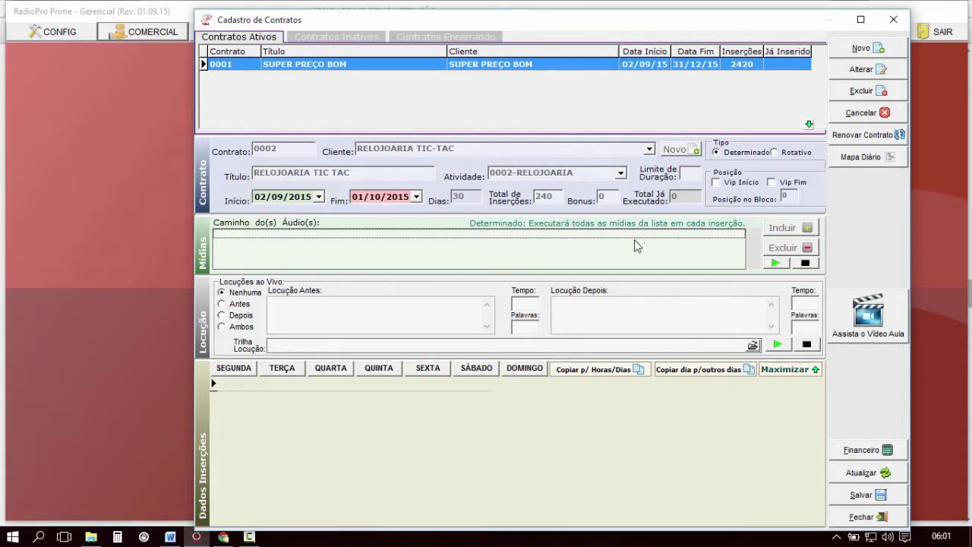
# - Add both MP3 files from the Relojoaria Tic-Tac folder to the contract's media and place Informa a Hora Certa before Comercial
pyautogui.click(785, 231)
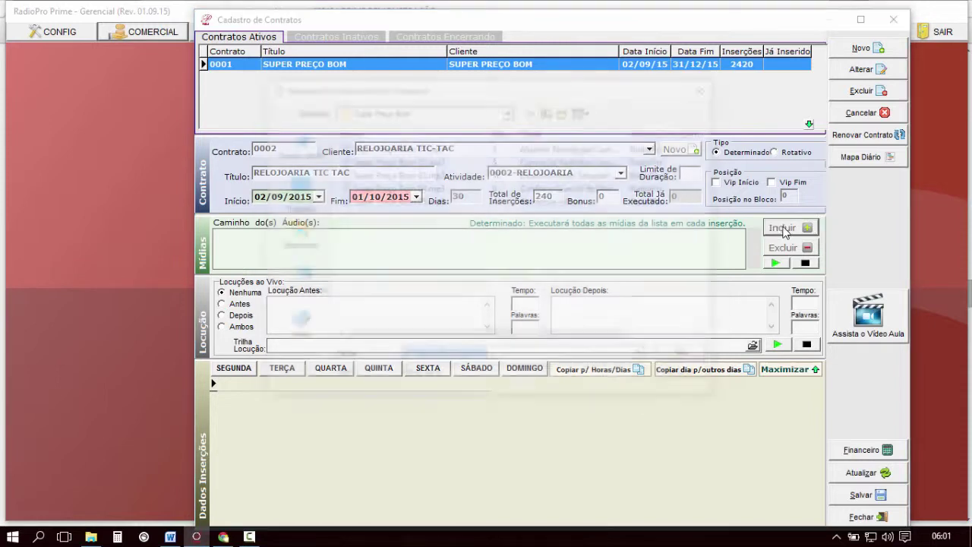
pyautogui.click(550, 111)
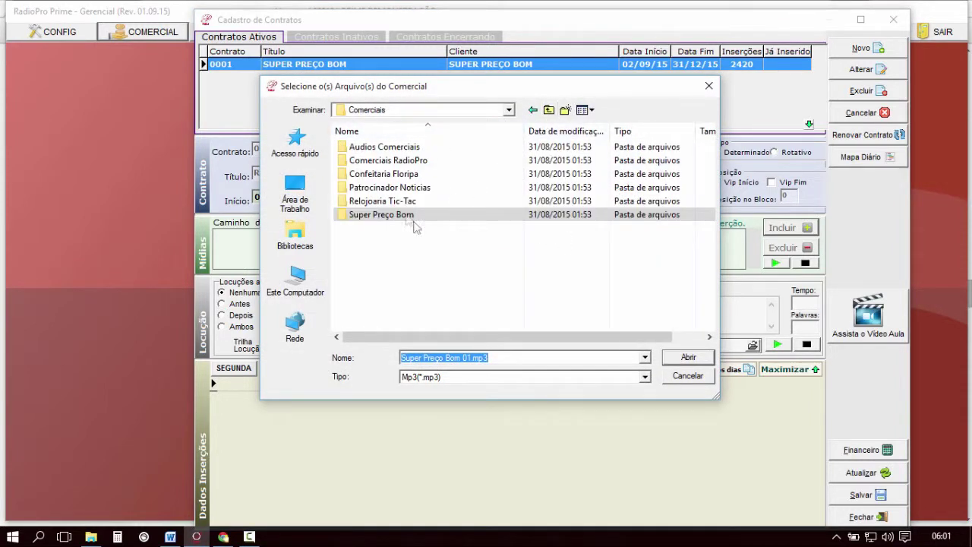
pyautogui.doubleClick(401, 202)
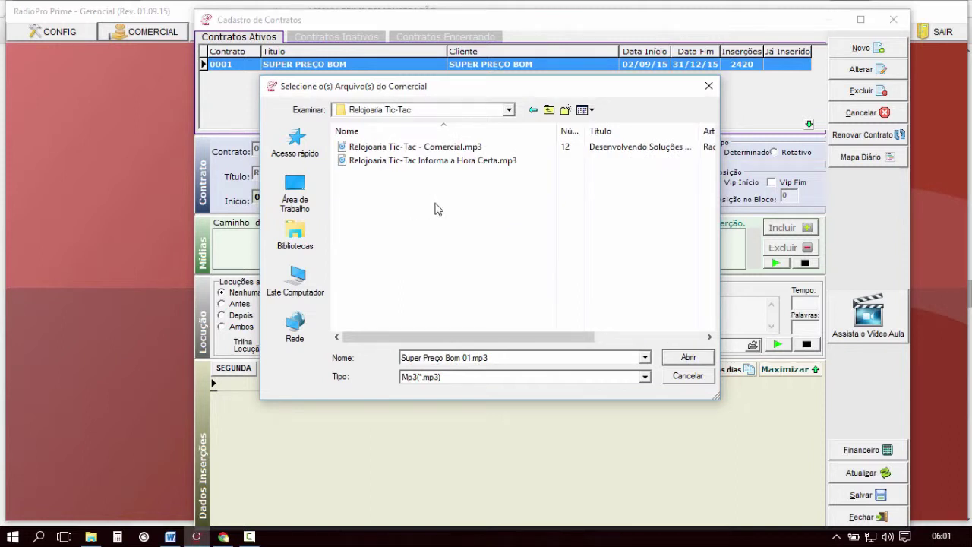
pyautogui.click(495, 161)
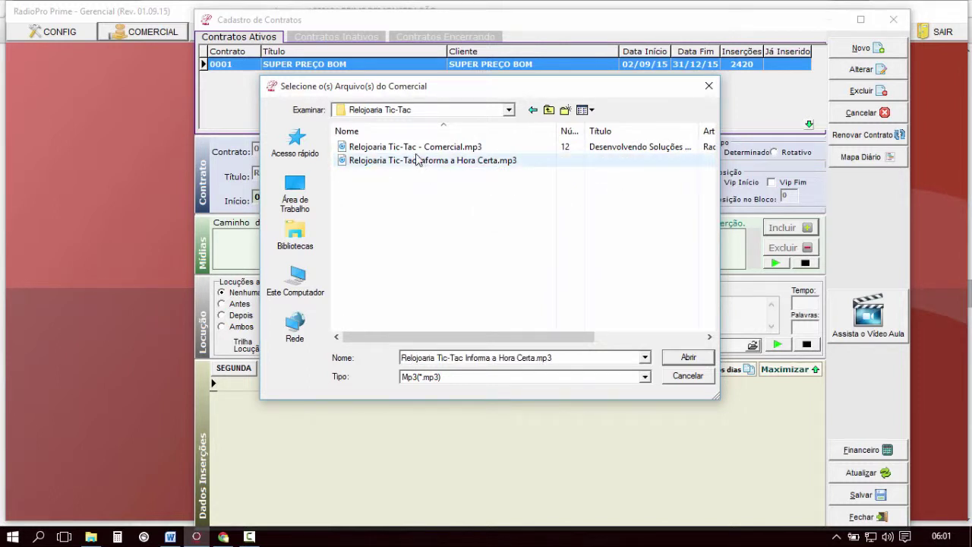
pyautogui.moveTo(500, 186); pyautogui.dragTo(372, 136)
pyautogui.click(688, 357)
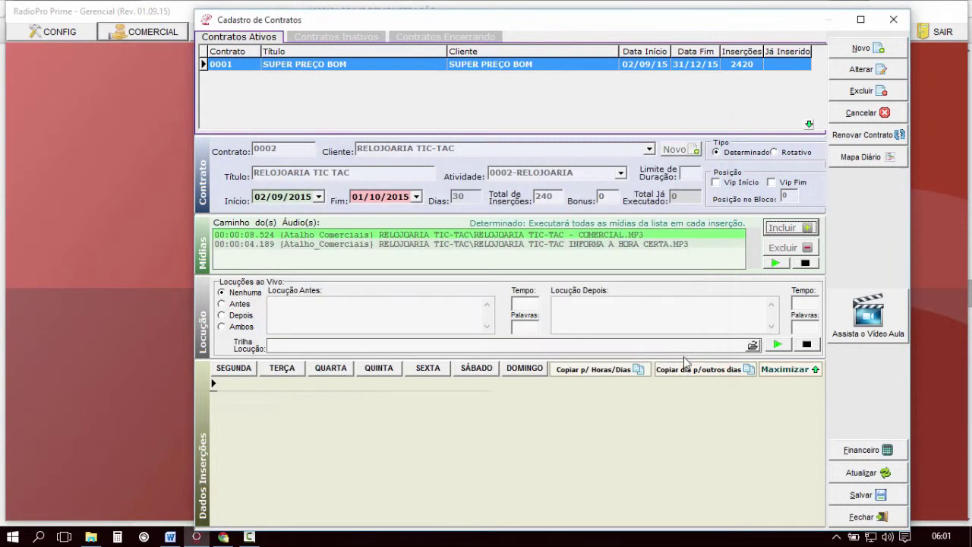
pyautogui.moveTo(557, 244); pyautogui.dragTo(559, 239)
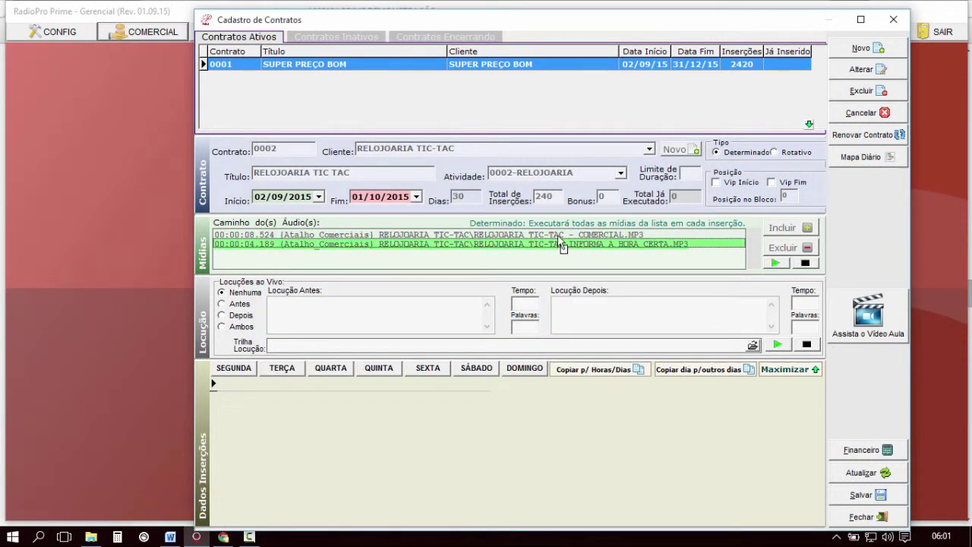
# - Add H00.mp3 from the Horas folder's Voz Feminina subfolder to the media and place it between the two Relojoaria Tic-Tac files
pyautogui.click(788, 232)
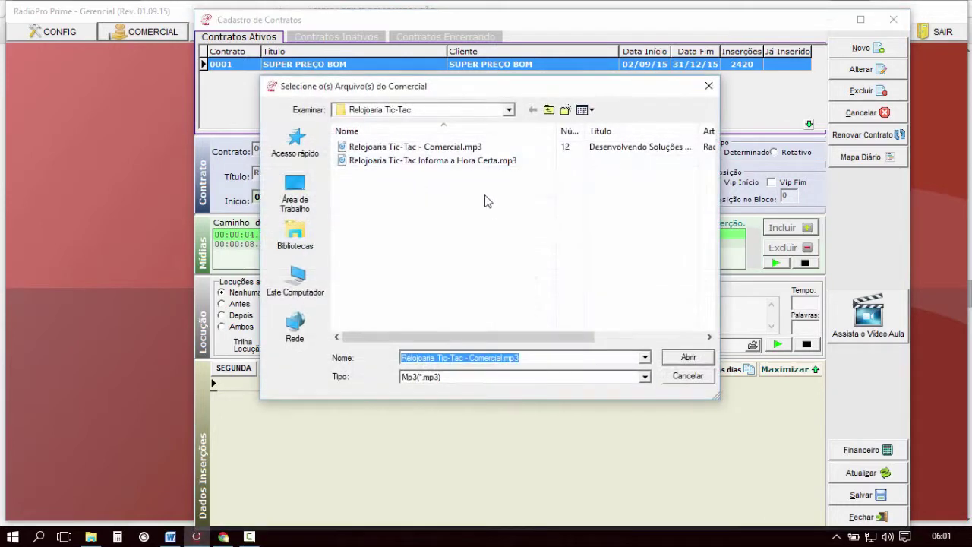
pyautogui.click(548, 110)
pyautogui.click(548, 110)
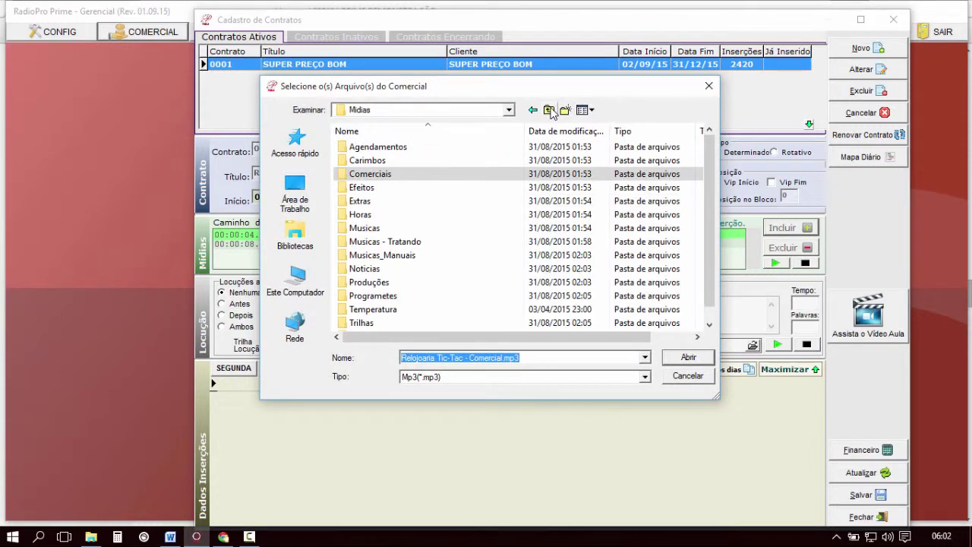
pyautogui.click(346, 220)
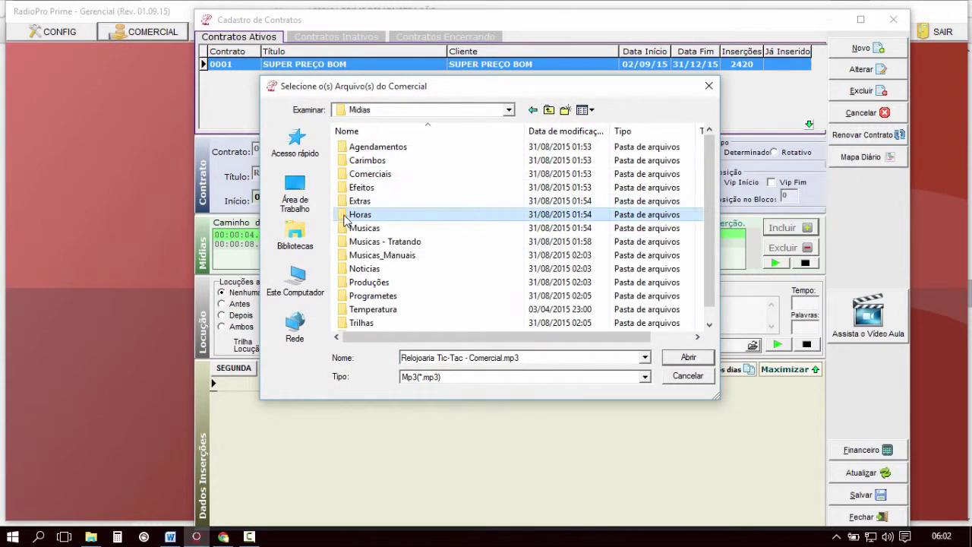
pyautogui.doubleClick(343, 218)
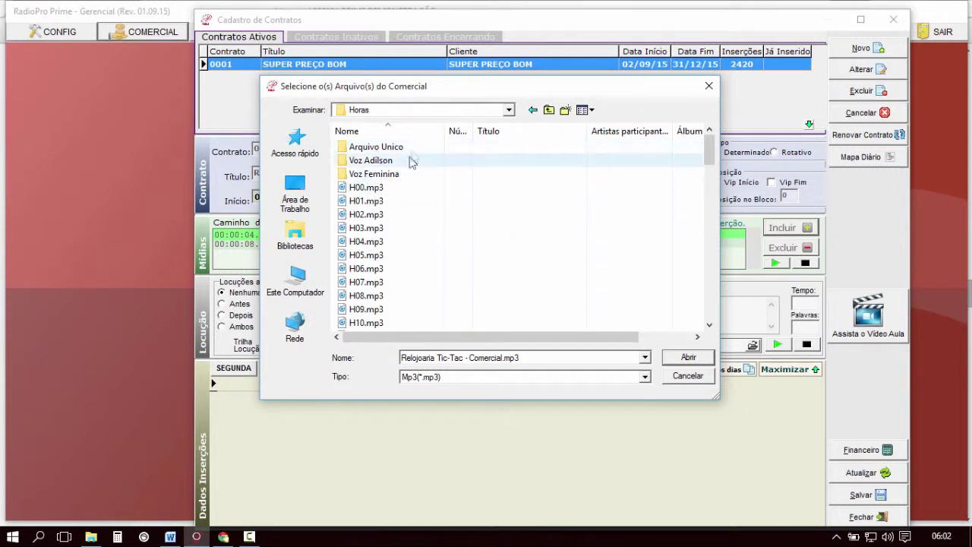
pyautogui.doubleClick(347, 174)
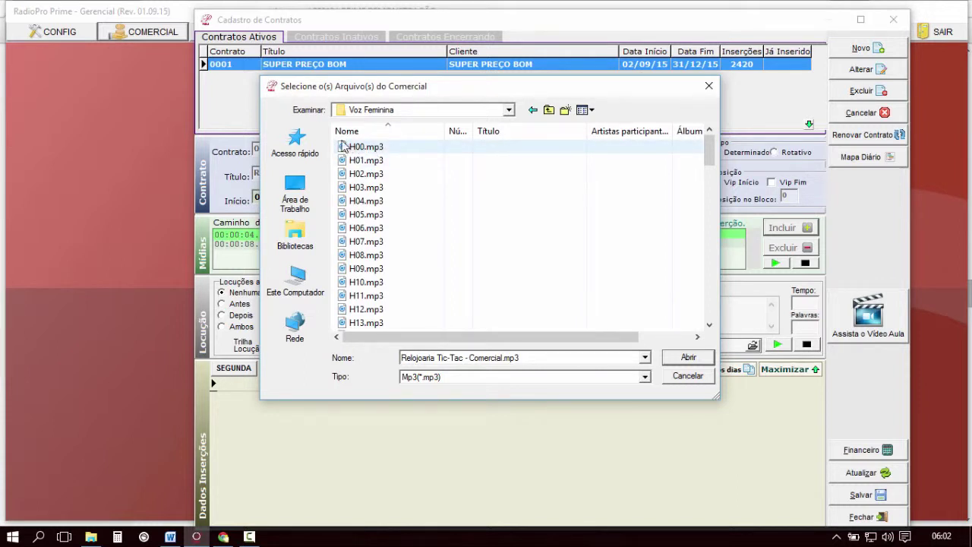
pyautogui.click(343, 149)
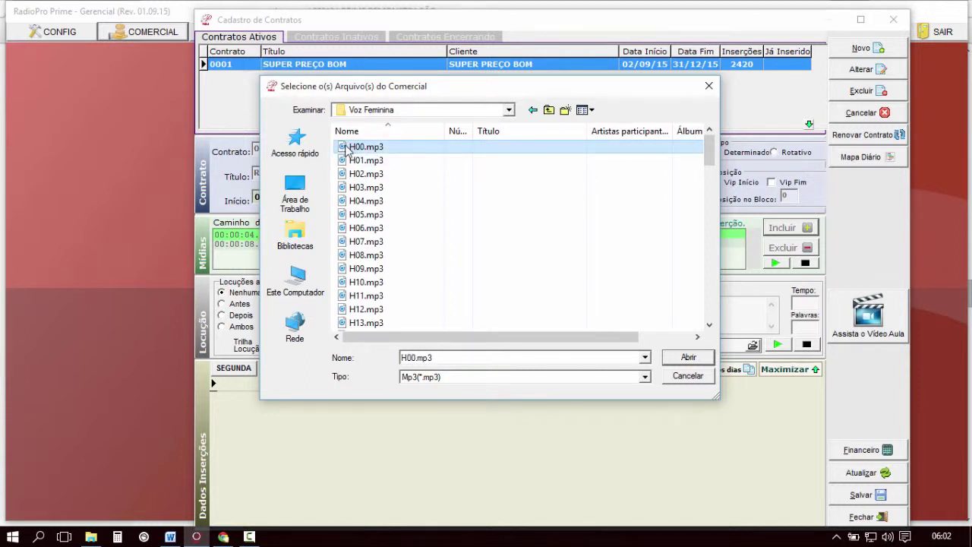
pyautogui.click(688, 357)
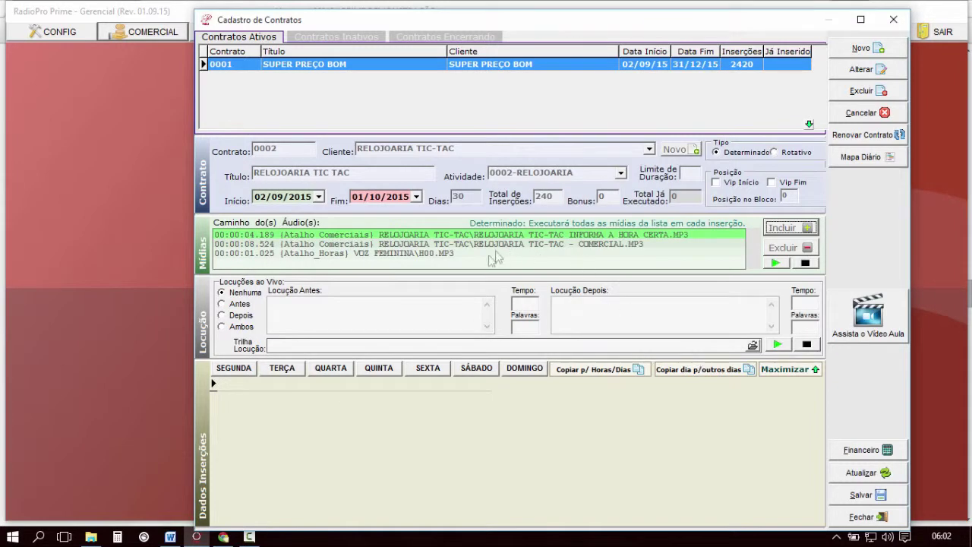
pyautogui.moveTo(450, 253); pyautogui.dragTo(459, 244)
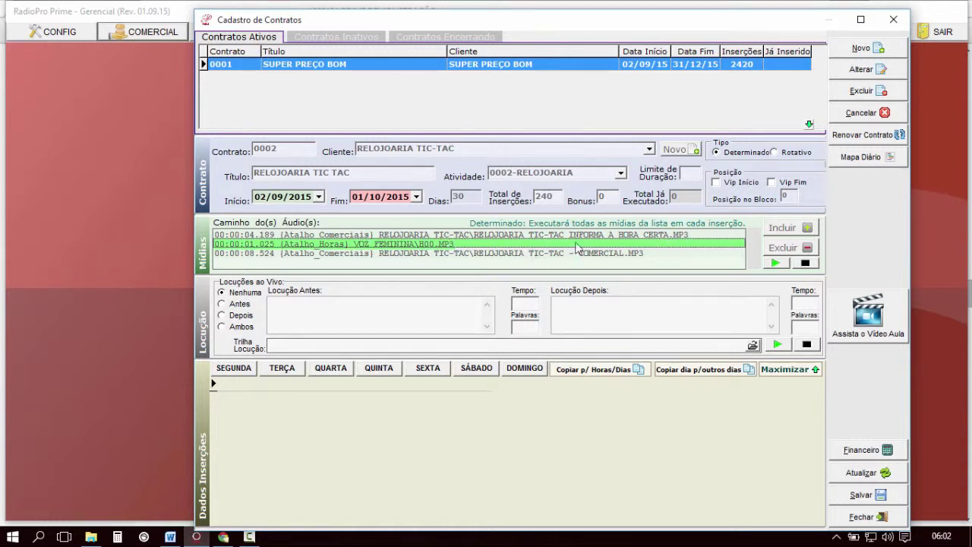
pyautogui.click(597, 254)
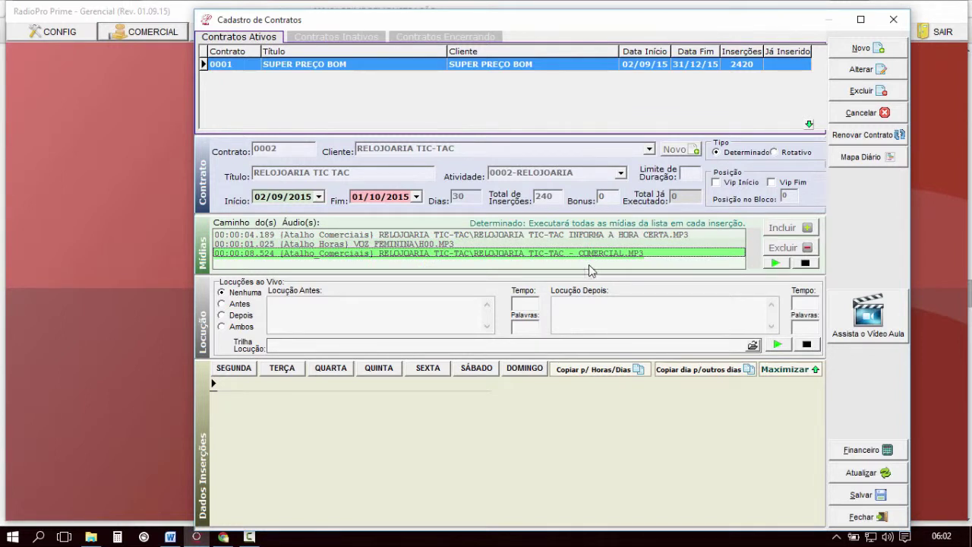
# - Mark Monday's insertion slots on the hour from 06:00 to 12:00, plus 14:00
pyautogui.click(237, 370)
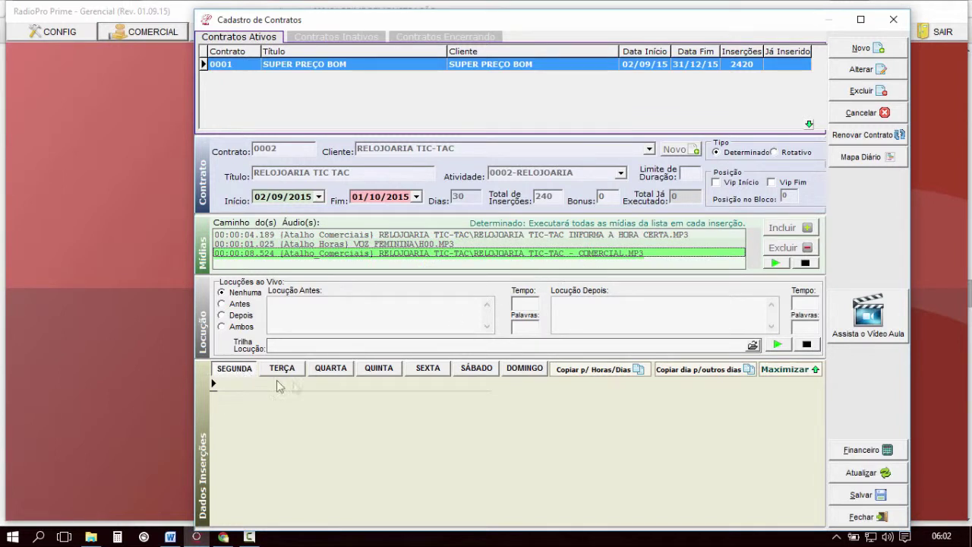
pyautogui.click(790, 369)
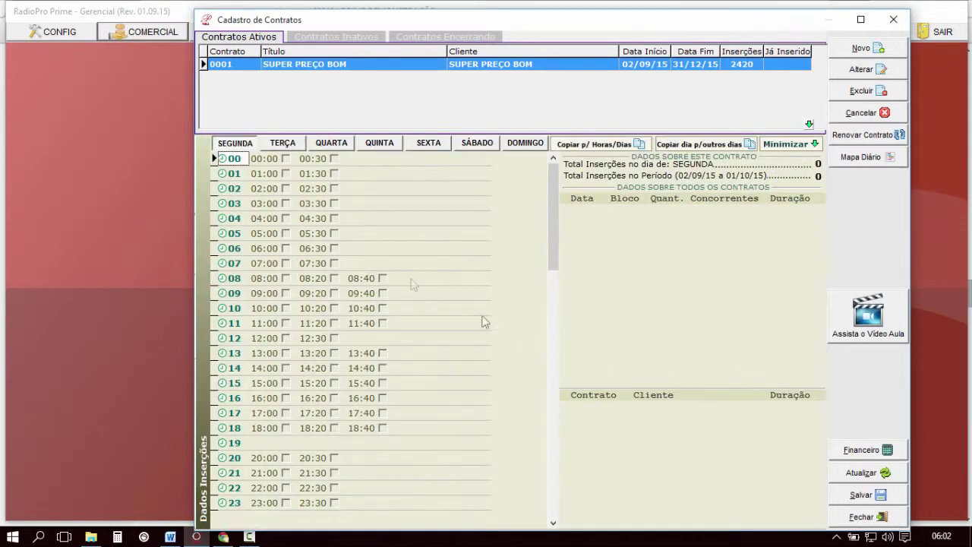
pyautogui.click(268, 247)
pyautogui.click(270, 263)
pyautogui.click(270, 280)
pyautogui.click(267, 294)
pyautogui.click(267, 294)
pyautogui.click(267, 308)
pyautogui.click(267, 308)
pyautogui.click(267, 323)
pyautogui.click(267, 324)
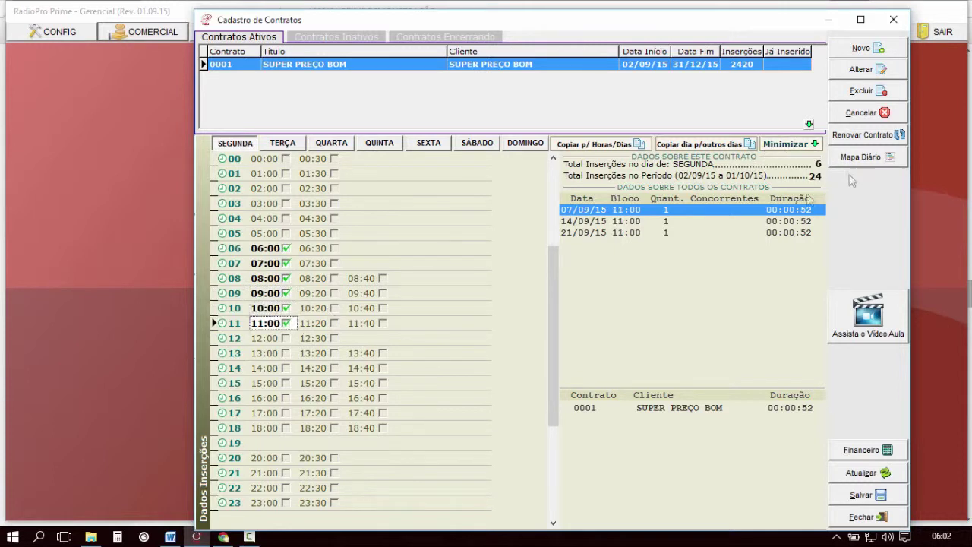
pyautogui.click(266, 340)
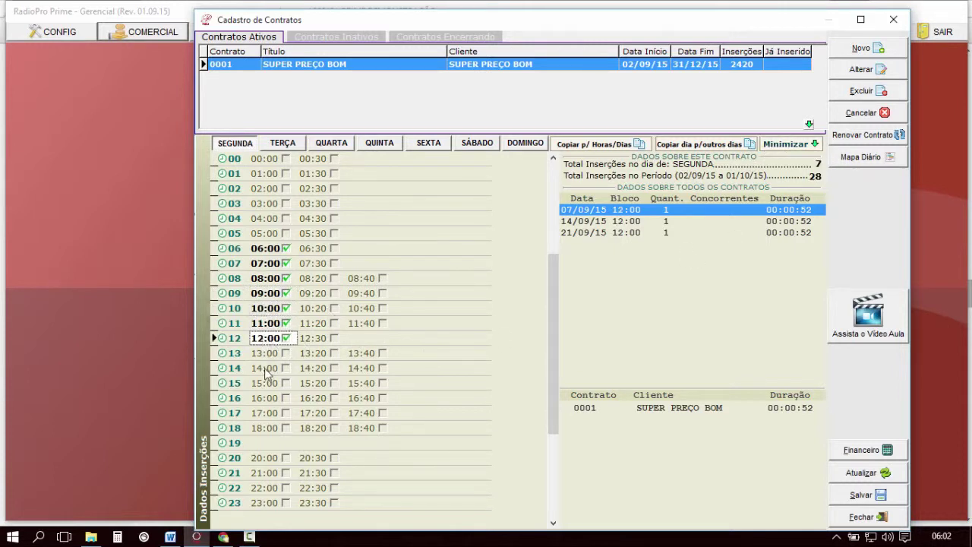
pyautogui.click(267, 367)
pyautogui.click(267, 368)
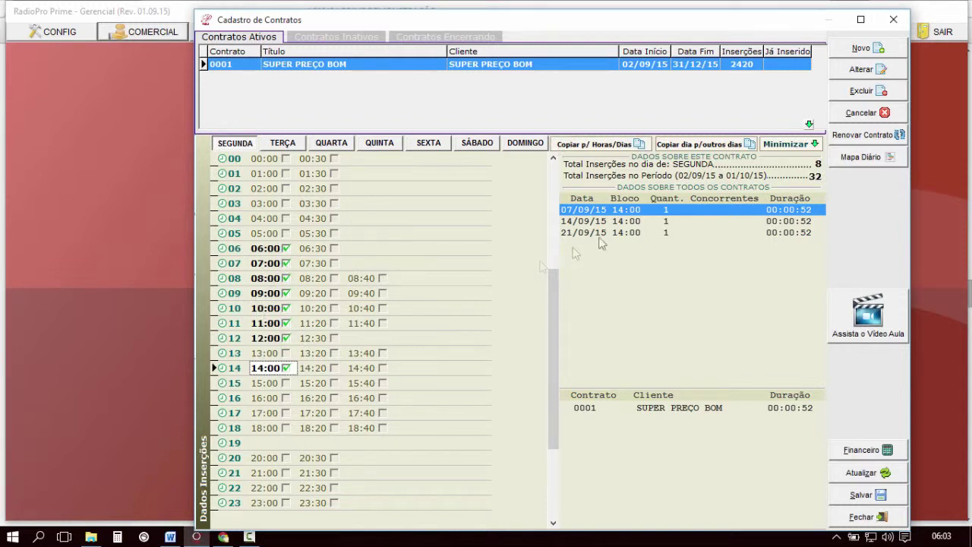
# - Copy Monday's slots to all other days, Tuesday through Sunday, and save the RELOJOARIA TIC TAC contract
pyautogui.click(710, 144)
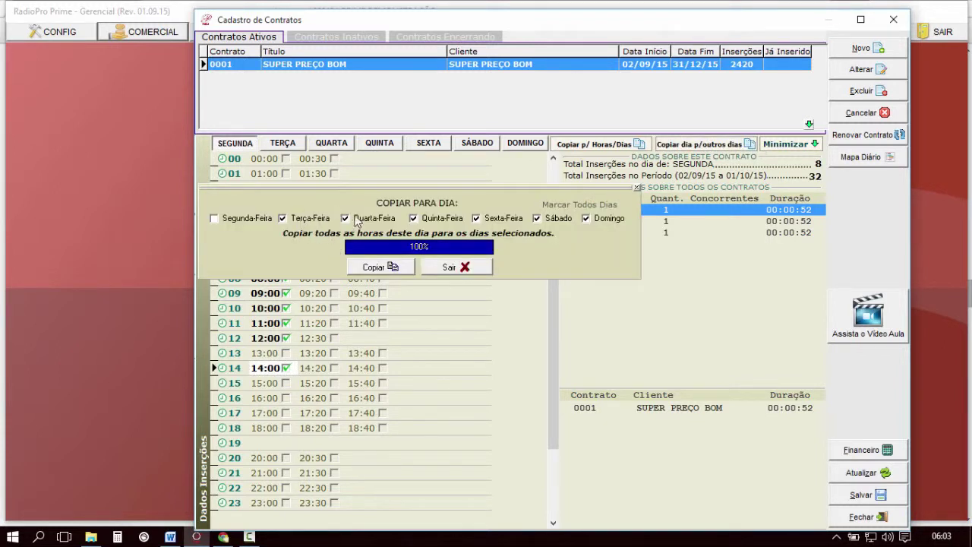
pyautogui.click(371, 267)
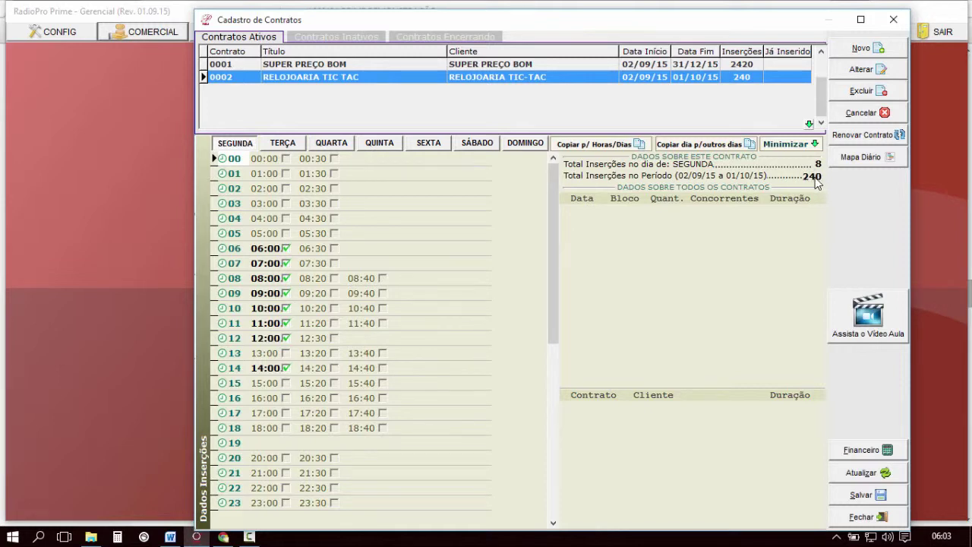
pyautogui.click(805, 145)
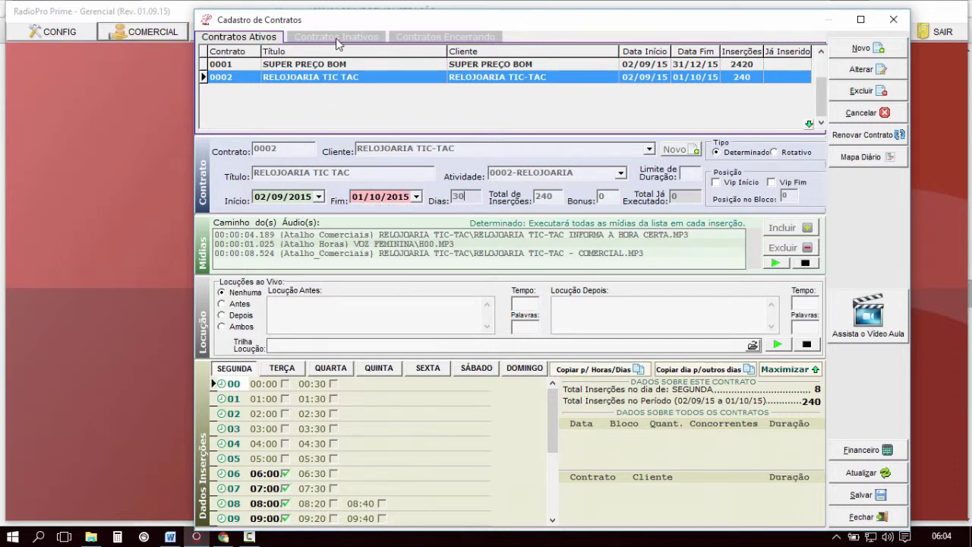
pyautogui.doubleClick(558, 198)
pyautogui.click(879, 494)
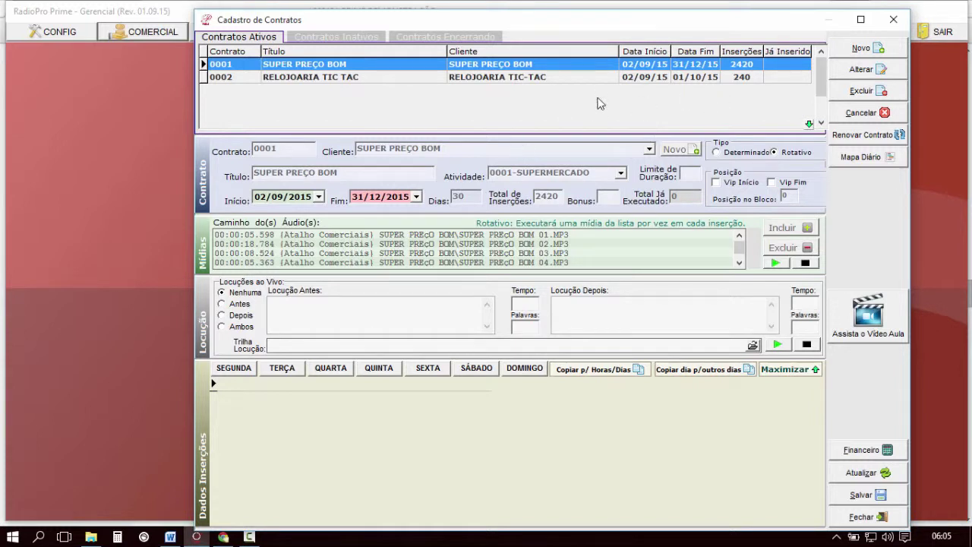
# - Start a new contract and a new client record named CONFEITARIA FLORIPA
pyautogui.click(884, 57)
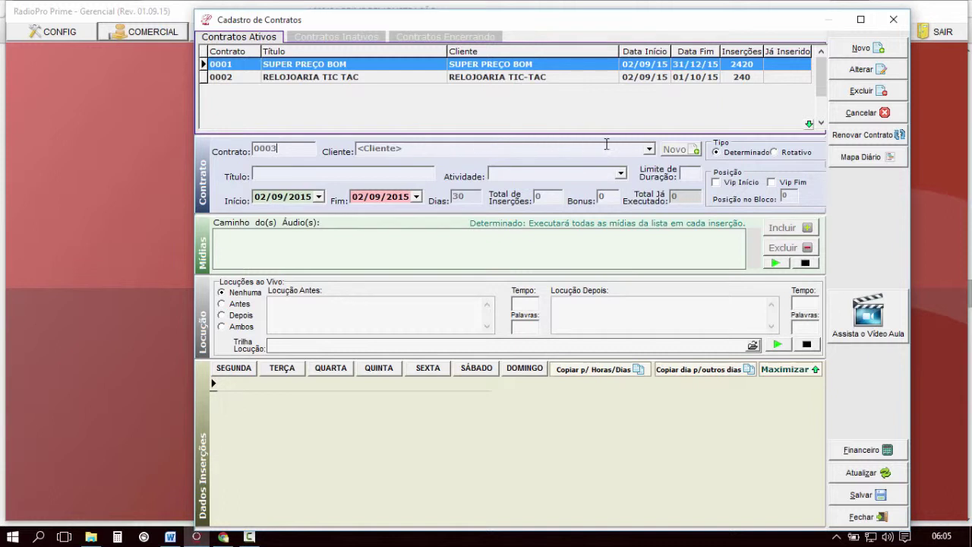
pyautogui.click(684, 151)
pyautogui.click(679, 101)
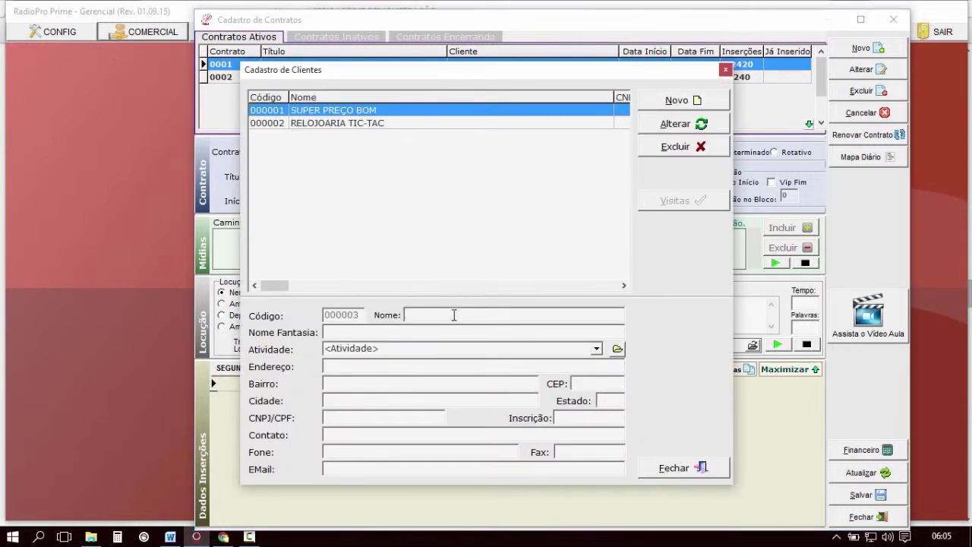
pyautogui.write('CONFEITARIA FLORIPA')
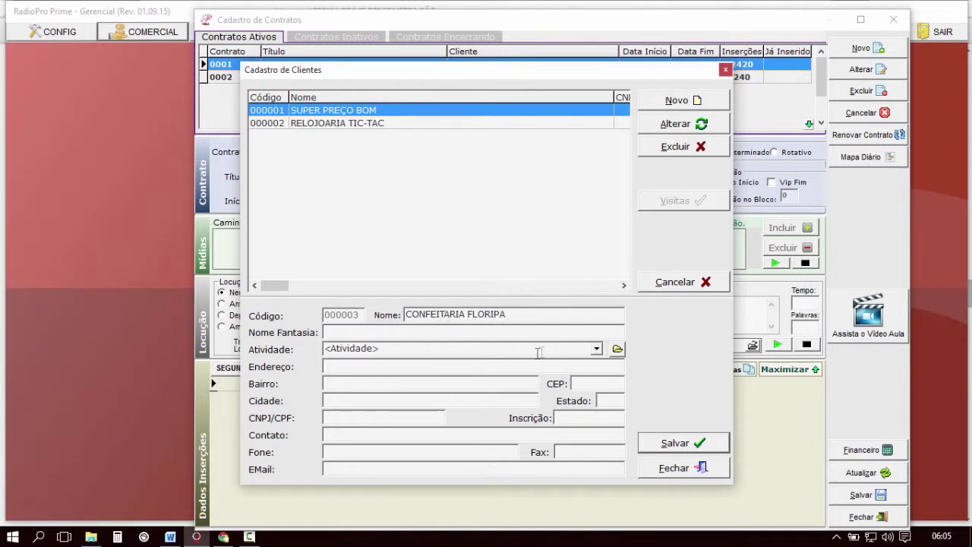
# - Register the activity CONFEITARIA, assign it to the new client, and save the client record
pyautogui.click(617, 348)
pyautogui.click(678, 156)
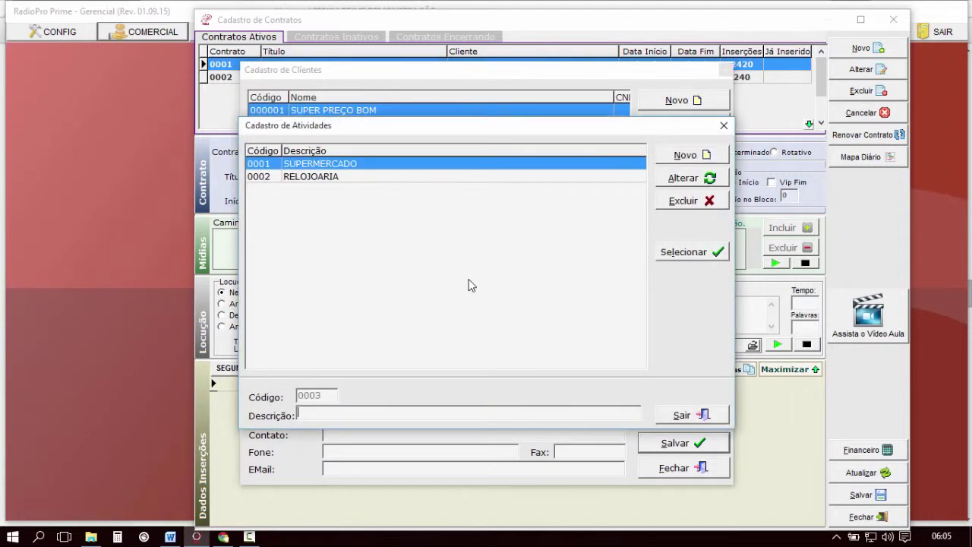
pyautogui.write('CONFEITARIA')
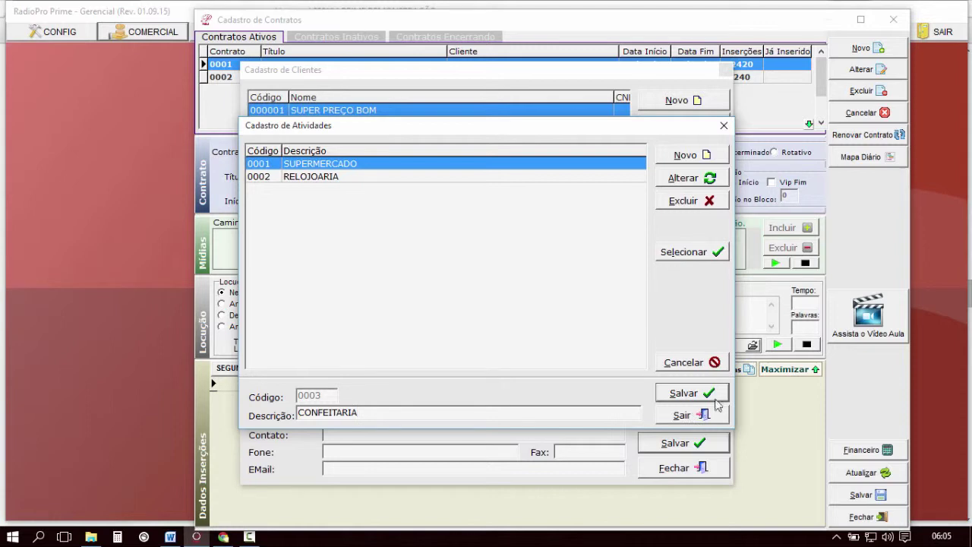
pyautogui.click(714, 395)
pyautogui.click(707, 252)
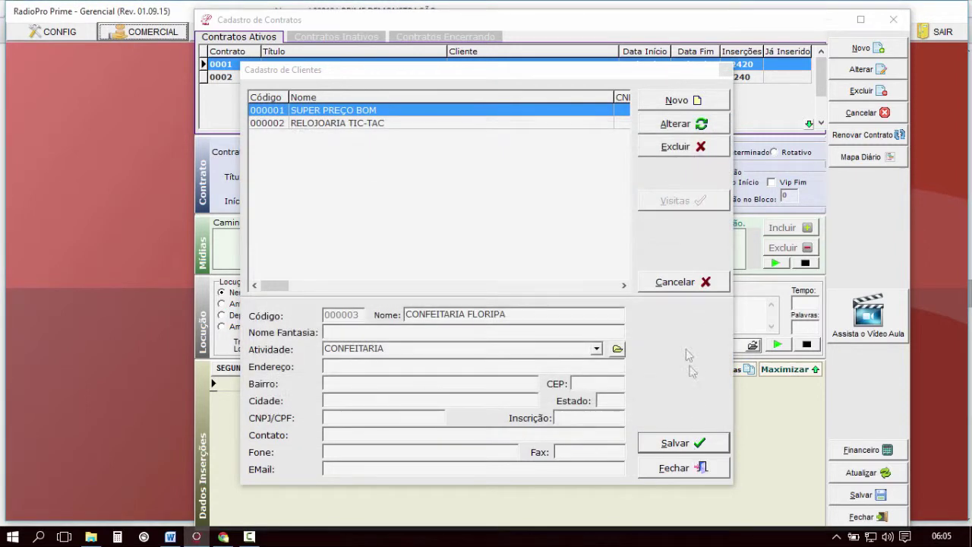
pyautogui.click(686, 447)
pyautogui.click(693, 469)
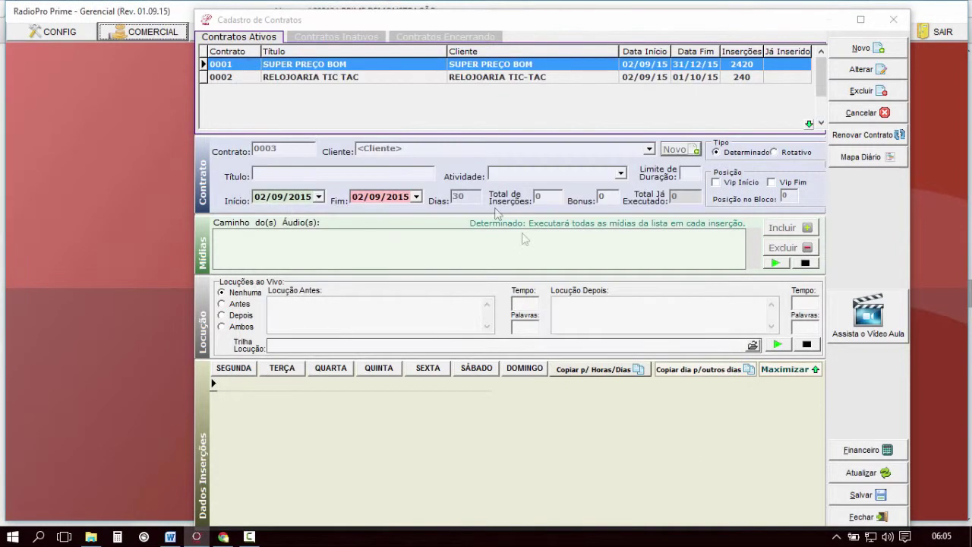
# - Set the new contract's client and title to CONFEITARIA FLORIPA
pyautogui.click(649, 148)
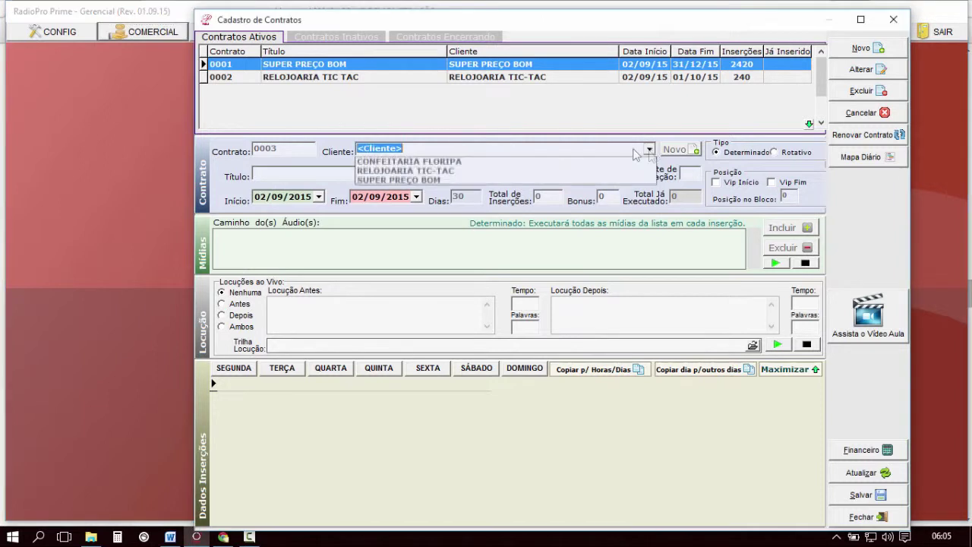
pyautogui.click(480, 163)
pyautogui.click(327, 176)
pyautogui.write('CONFEITARIA FLORIPA')
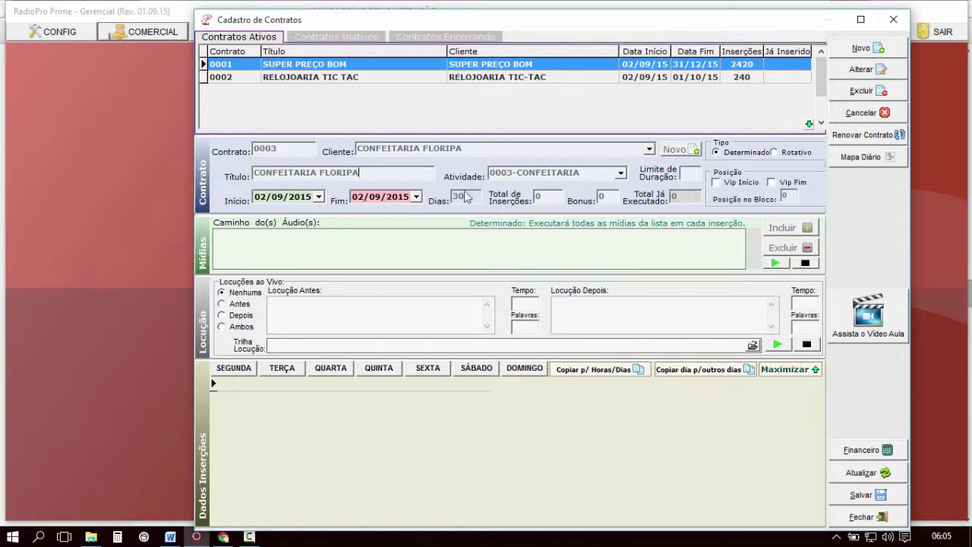
# - Calculate 10 × 30 with the calculator and set the contract to 30 days with 300 total insertions
pyautogui.click(111, 537)
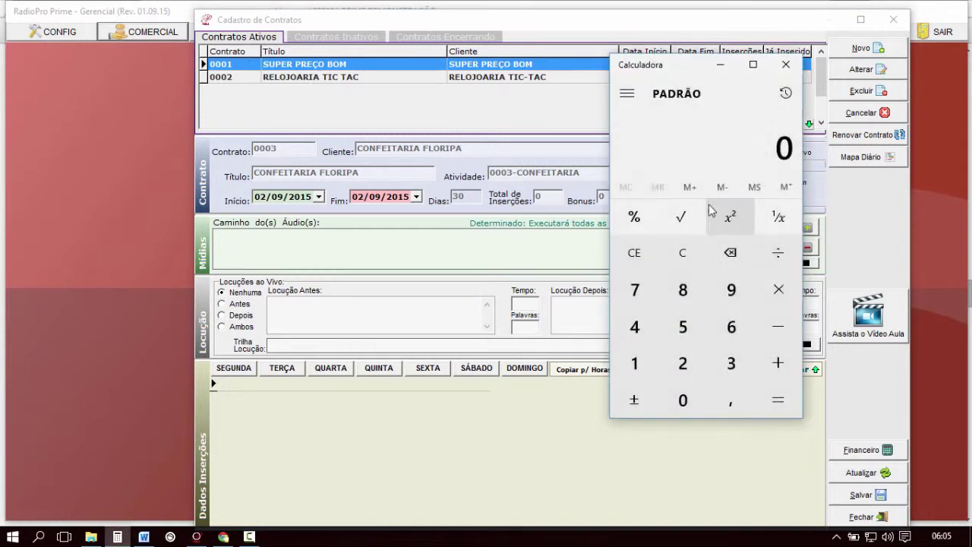
pyautogui.click(643, 364)
pyautogui.click(683, 400)
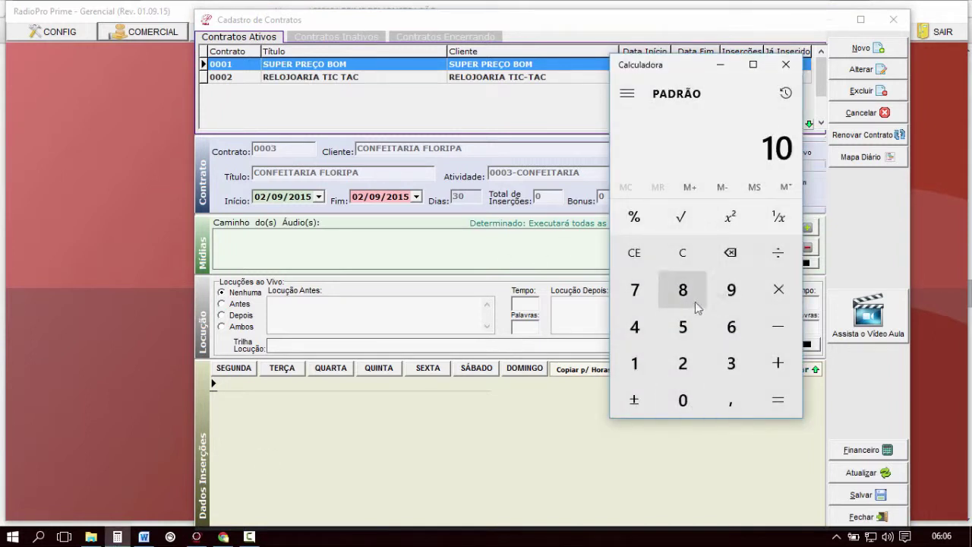
pyautogui.click(777, 290)
pyautogui.click(731, 363)
pyautogui.doubleClick(683, 400)
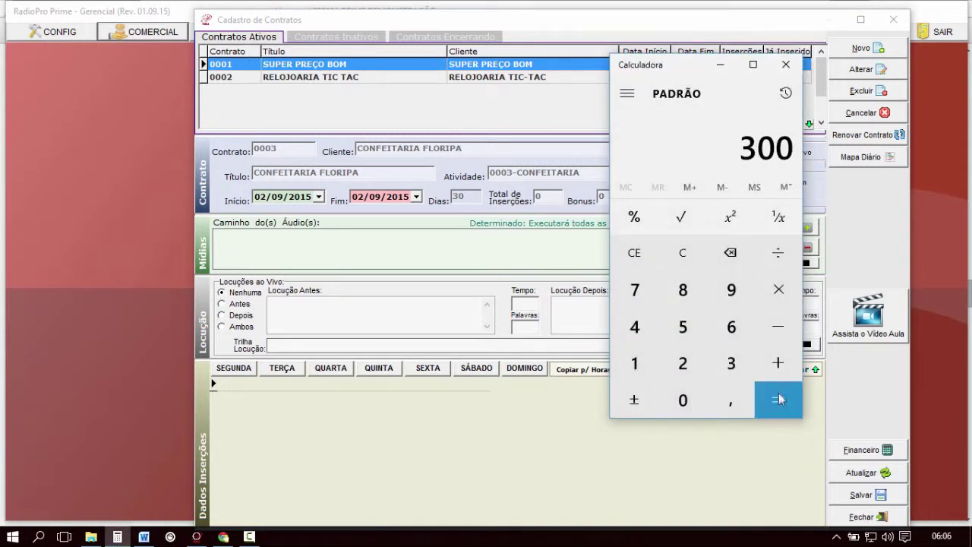
pyautogui.click(785, 67)
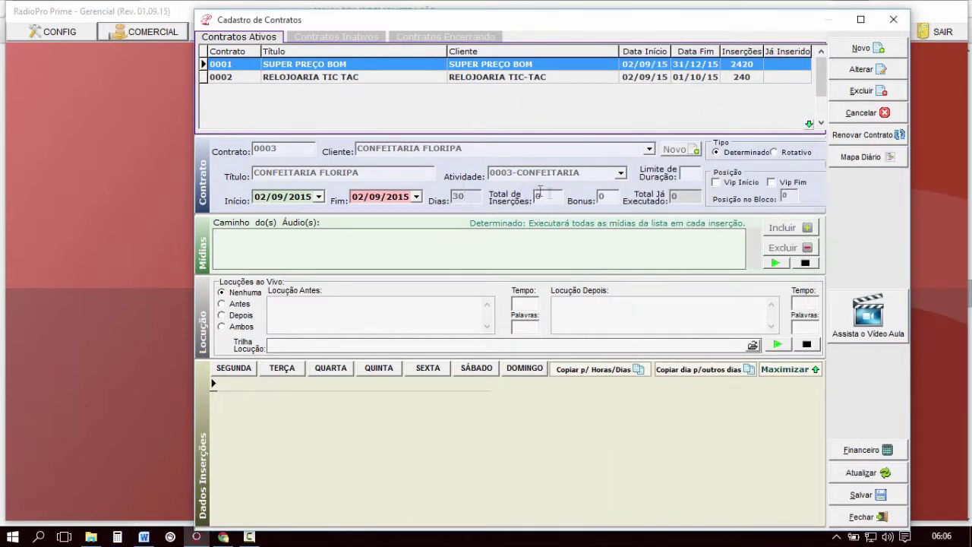
pyautogui.click(459, 196)
pyautogui.click(483, 253)
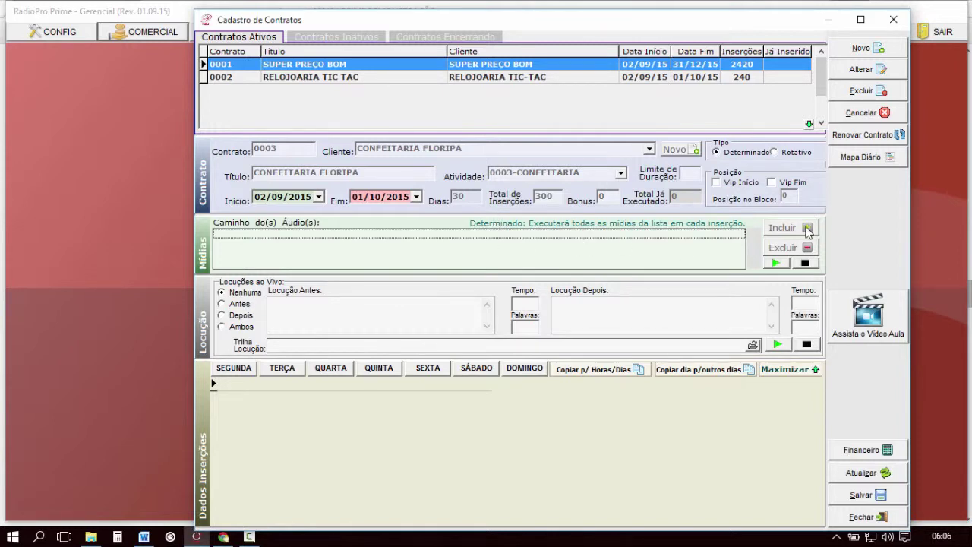
# - Add the audio file Confeitaria Floripa 01 from the Comerciais folder's Confeitaria Floripa subfolder to the contract's media and preview it
pyautogui.doubleClick(489, 237)
pyautogui.click(548, 110)
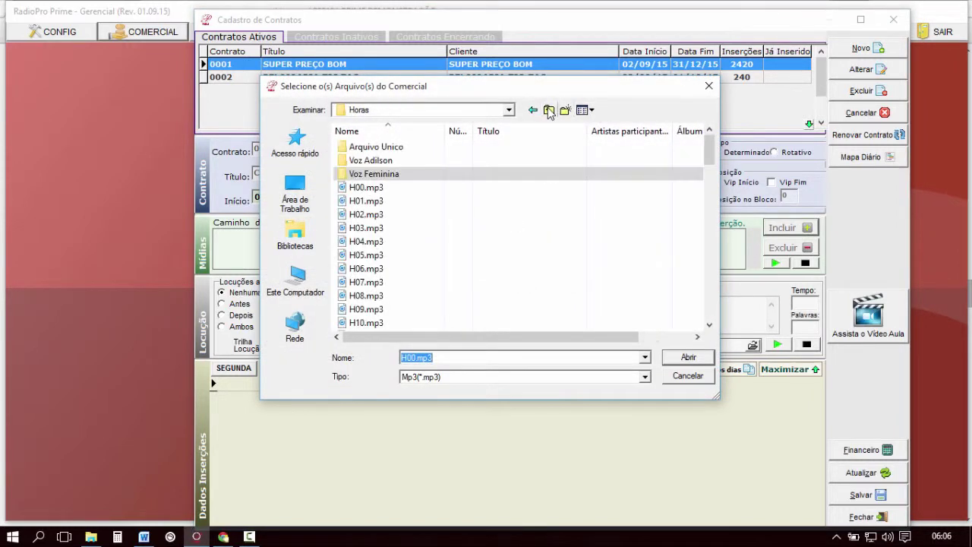
pyautogui.click(548, 110)
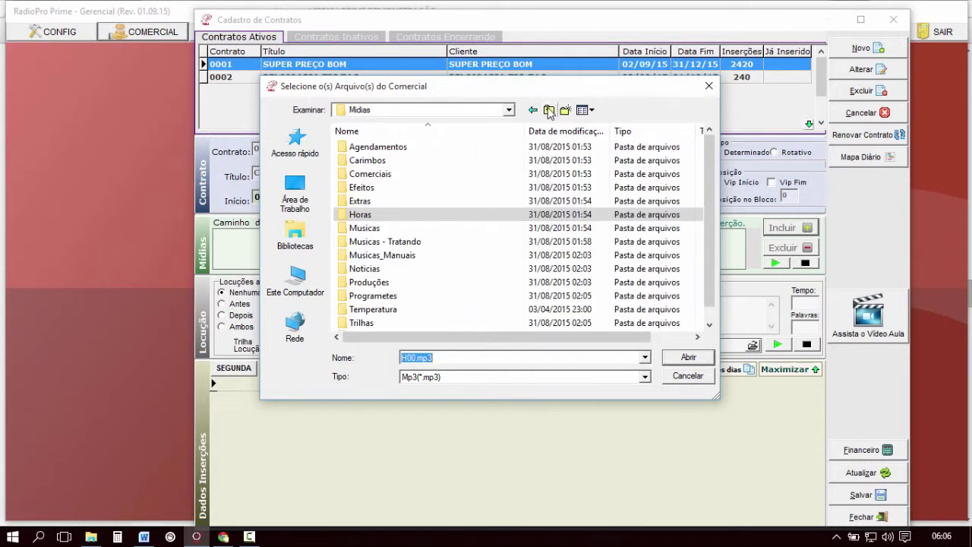
pyautogui.doubleClick(371, 175)
pyautogui.doubleClick(378, 175)
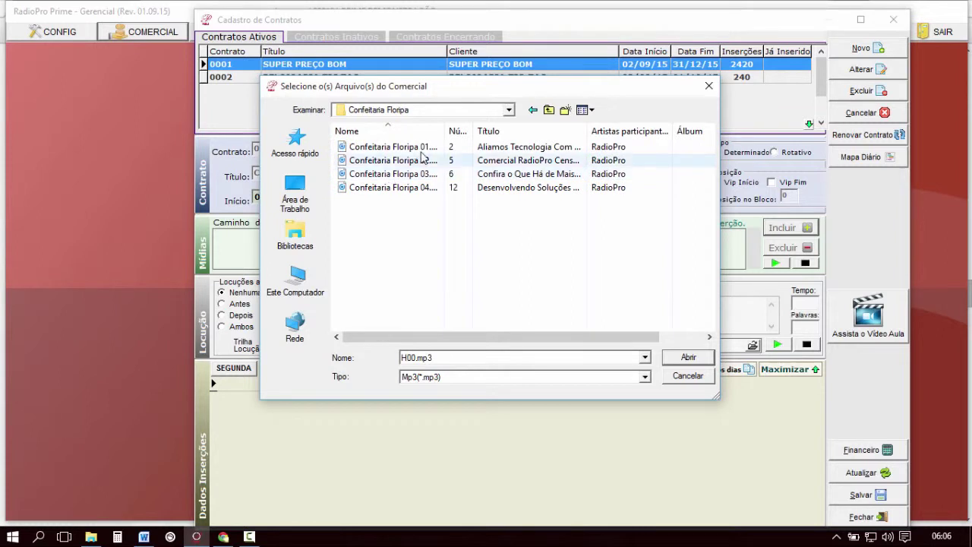
pyautogui.click(422, 149)
pyautogui.click(678, 358)
pyautogui.click(589, 236)
pyautogui.click(774, 263)
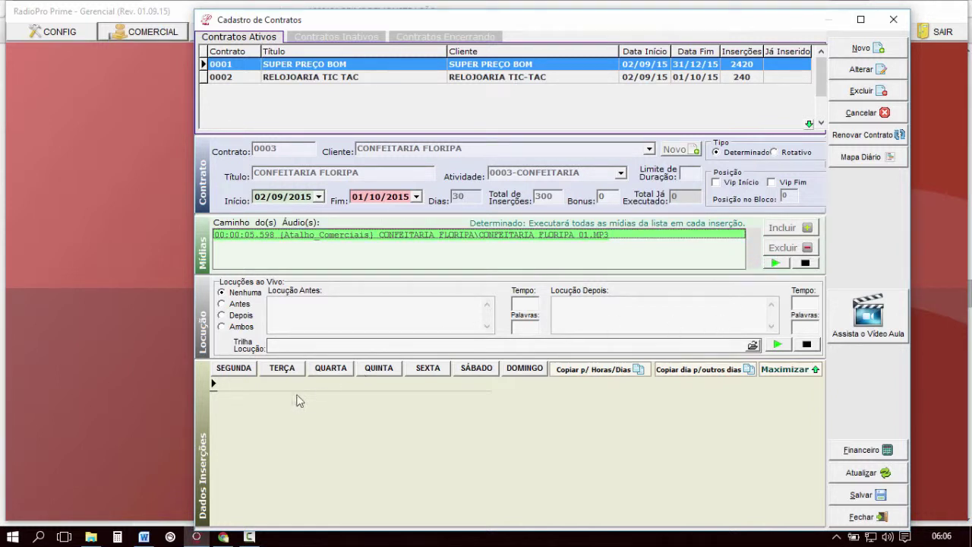
# - Mark Monday's insertion slots at 07:00, 07:30, 08:00, 08:20, 09:00, 10:00, 11:00, 12:00, 18:00 and 18:40
pyautogui.click(243, 369)
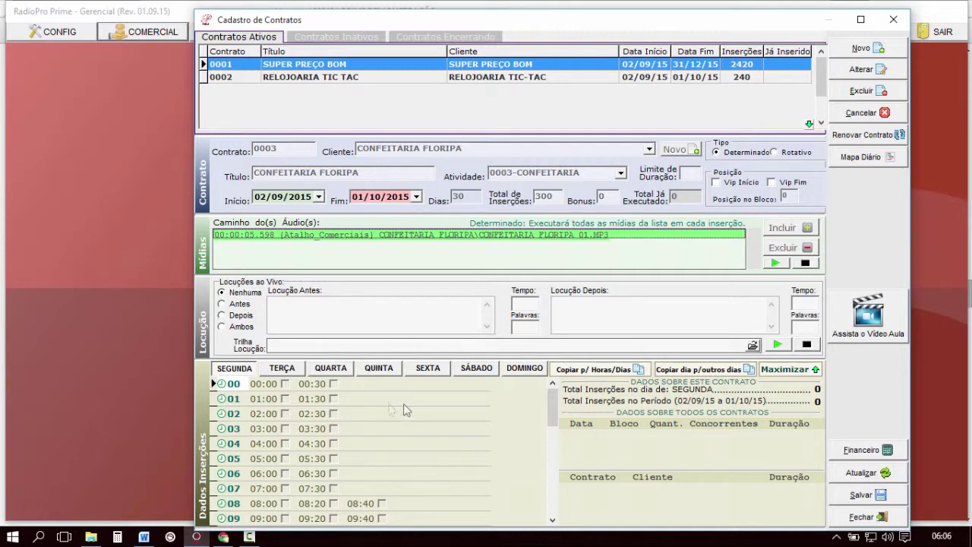
pyautogui.click(785, 369)
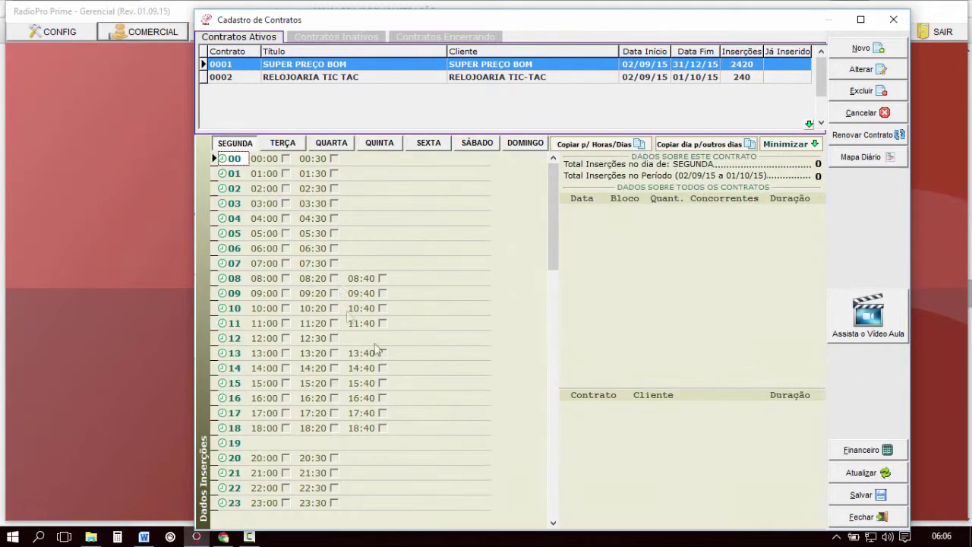
pyautogui.click(311, 264)
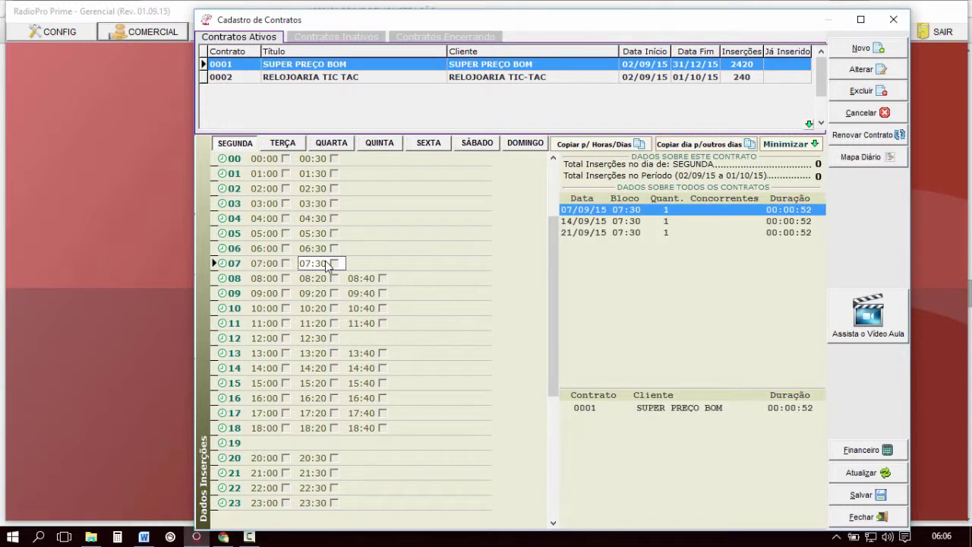
pyautogui.click(323, 278)
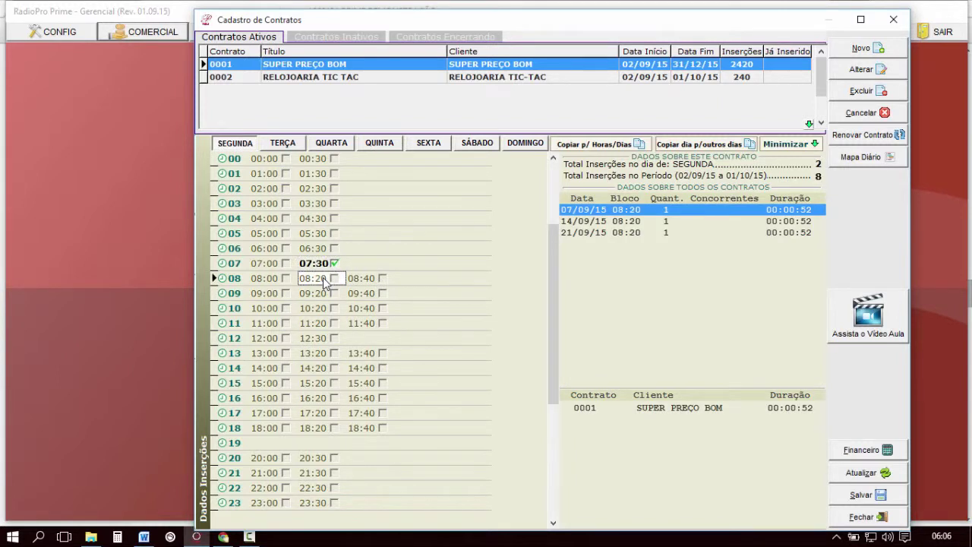
pyautogui.click(271, 266)
pyautogui.click(273, 285)
pyautogui.click(273, 281)
pyautogui.click(273, 296)
pyautogui.click(273, 311)
pyautogui.click(271, 323)
pyautogui.click(272, 338)
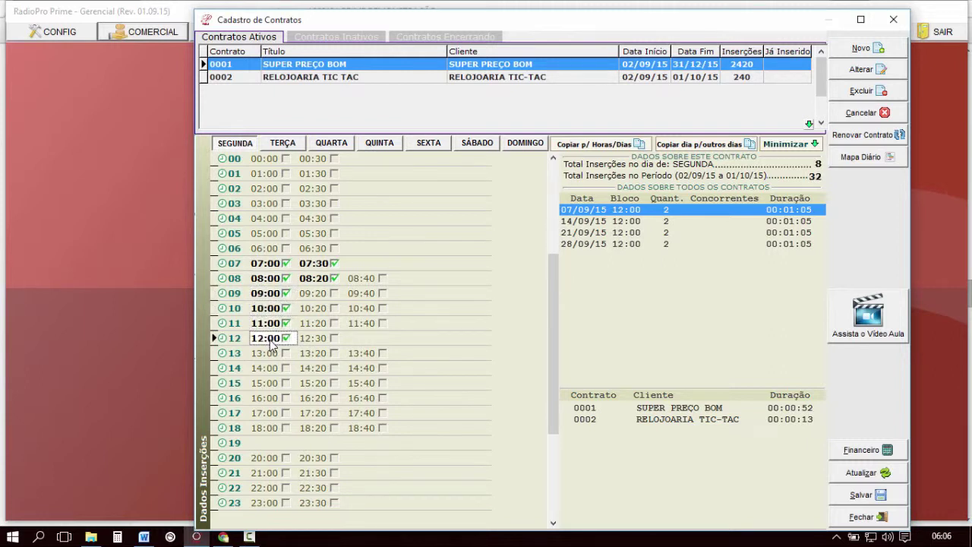
pyautogui.click(271, 428)
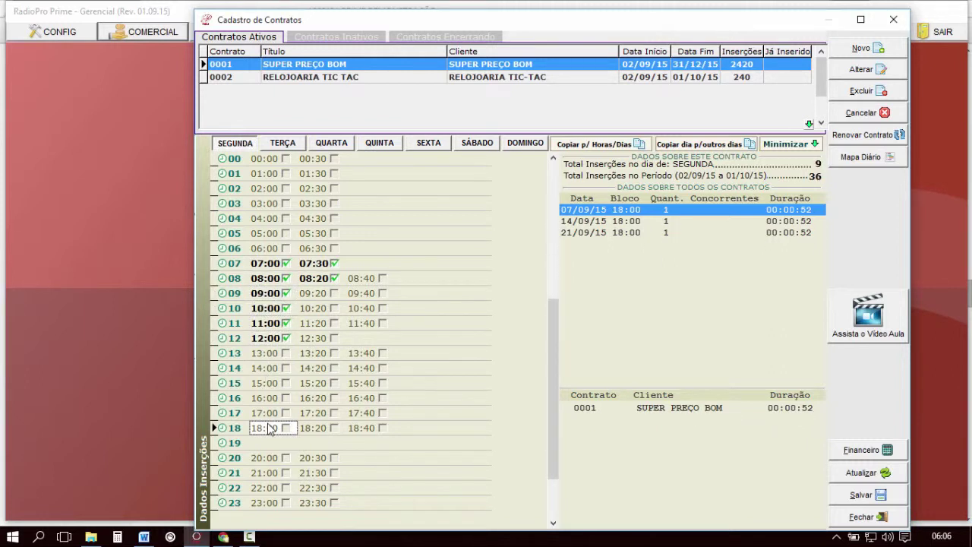
pyautogui.click(363, 428)
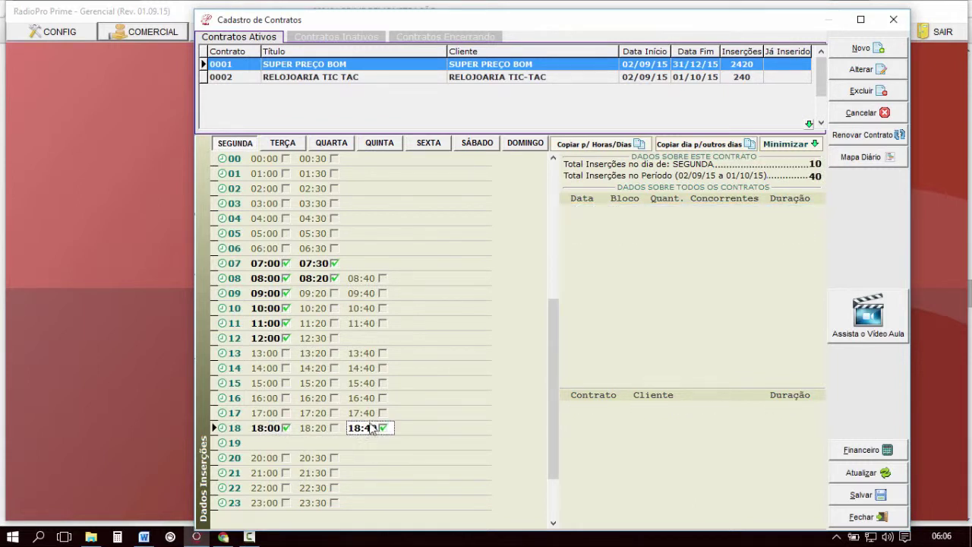
# - Unmark all of Monday's blocks in hour 07 and mark them all again
pyautogui.click(221, 264)
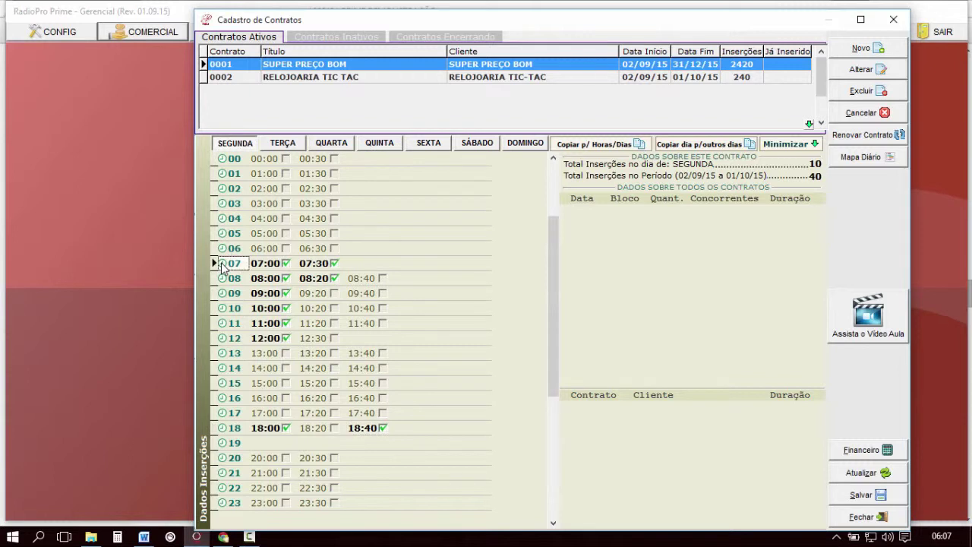
pyautogui.rightClick(221, 264)
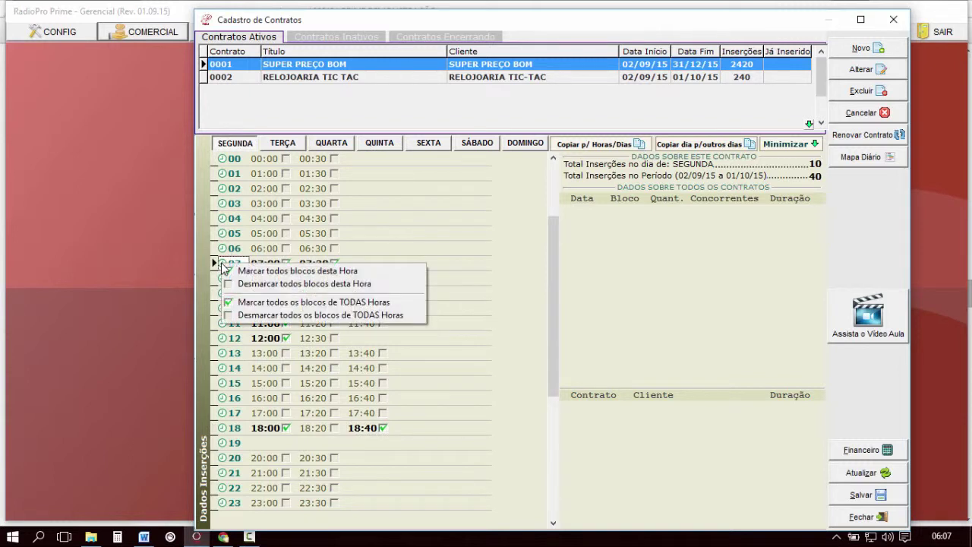
pyautogui.click(346, 285)
pyautogui.rightClick(238, 264)
pyautogui.click(275, 272)
pyautogui.rightClick(236, 267)
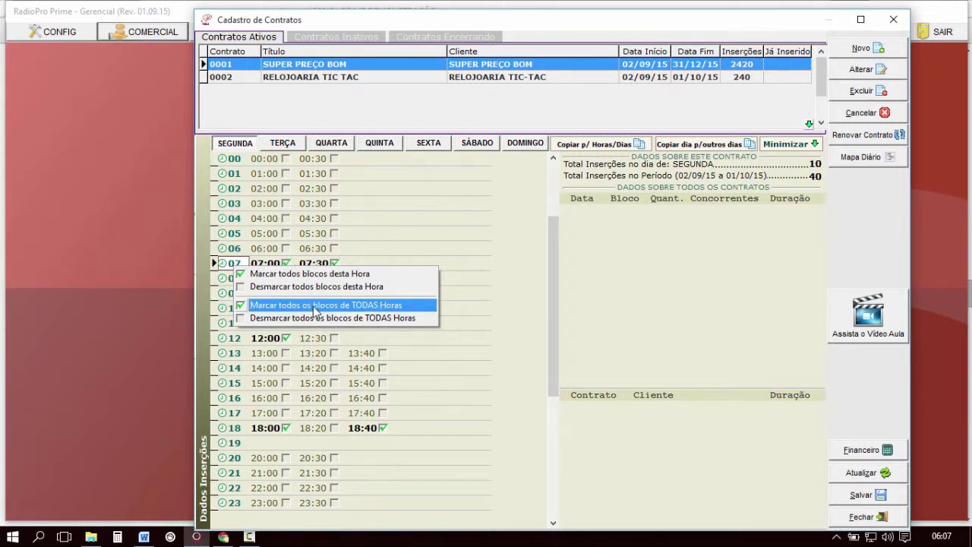
pyautogui.click(223, 267)
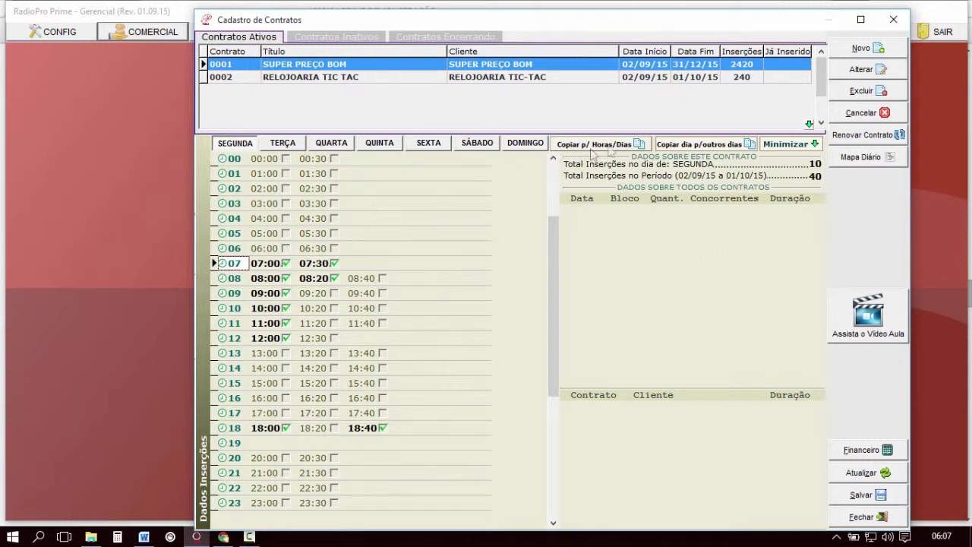
# - Copy Monday's slots to Tuesday through Sunday and check the slots for Sunday
pyautogui.click(700, 144)
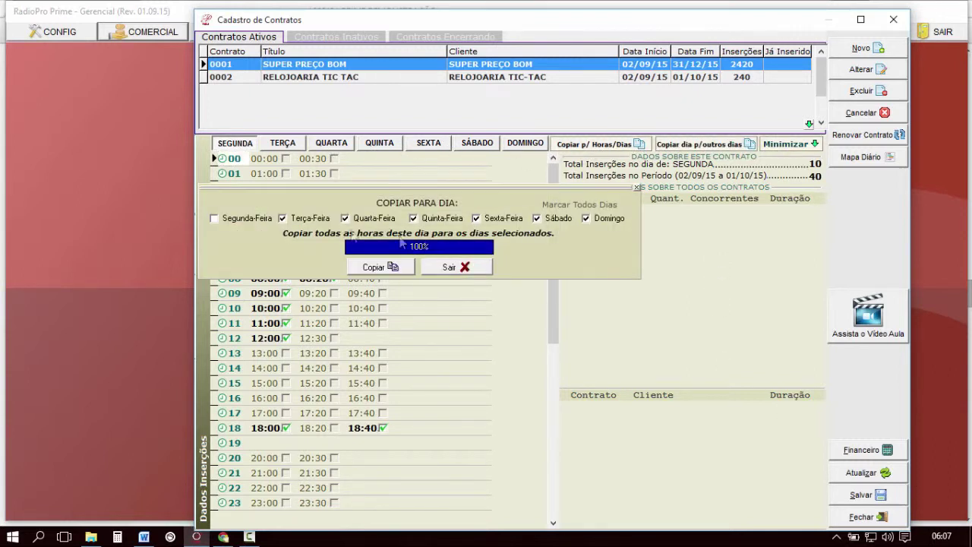
pyautogui.click(390, 267)
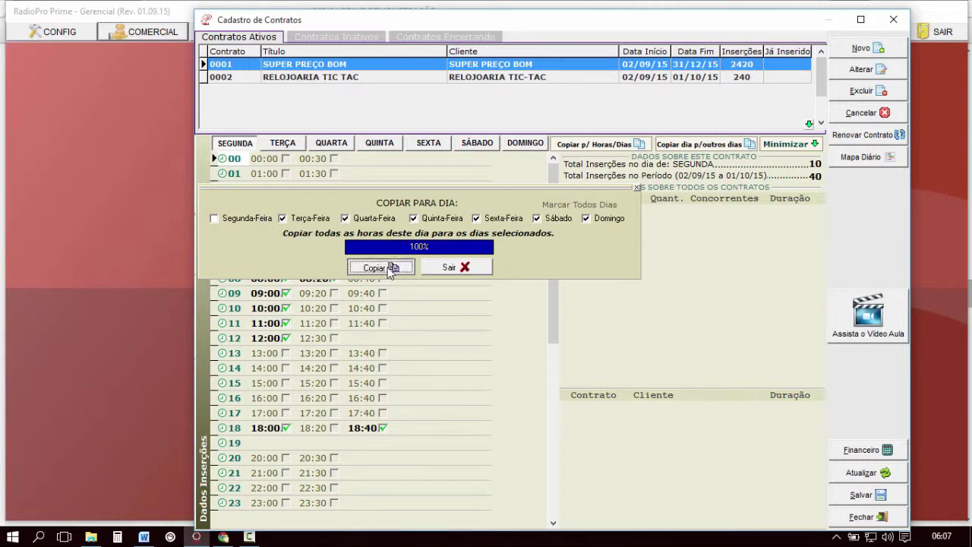
pyautogui.click(458, 271)
pyautogui.click(534, 144)
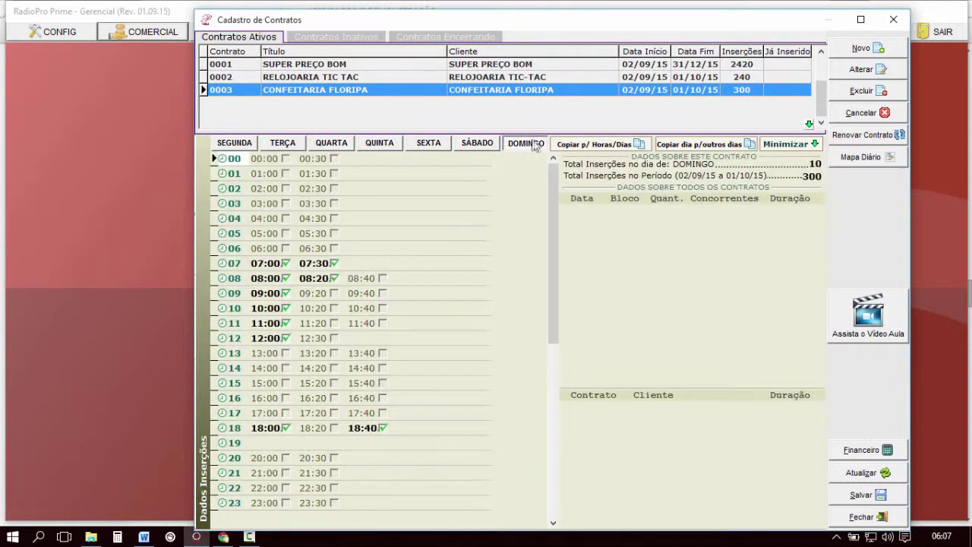
# - Go through the active contracts and examine the contract details of CONFEITARIA FLORIPA
pyautogui.click(334, 263)
pyautogui.click(316, 67)
pyautogui.click(317, 78)
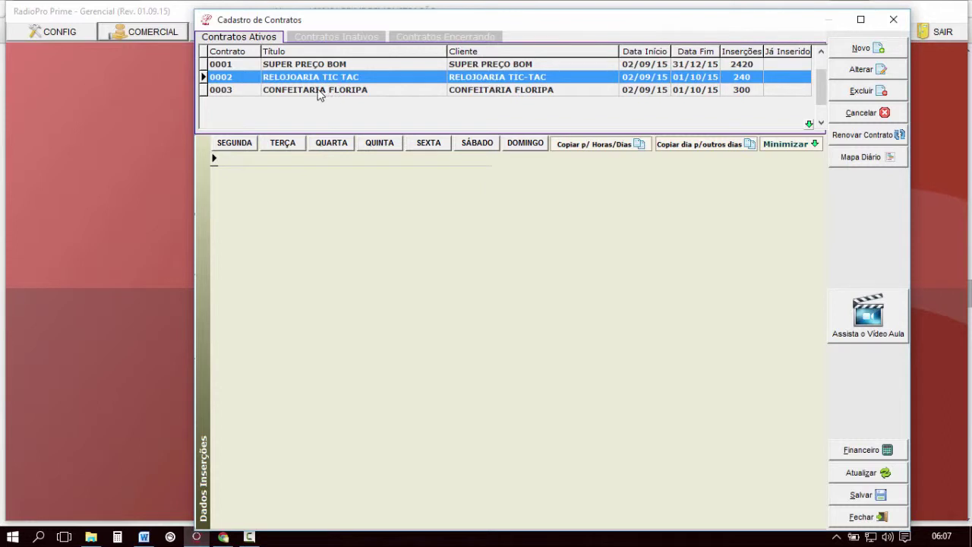
pyautogui.click(319, 91)
pyautogui.click(790, 143)
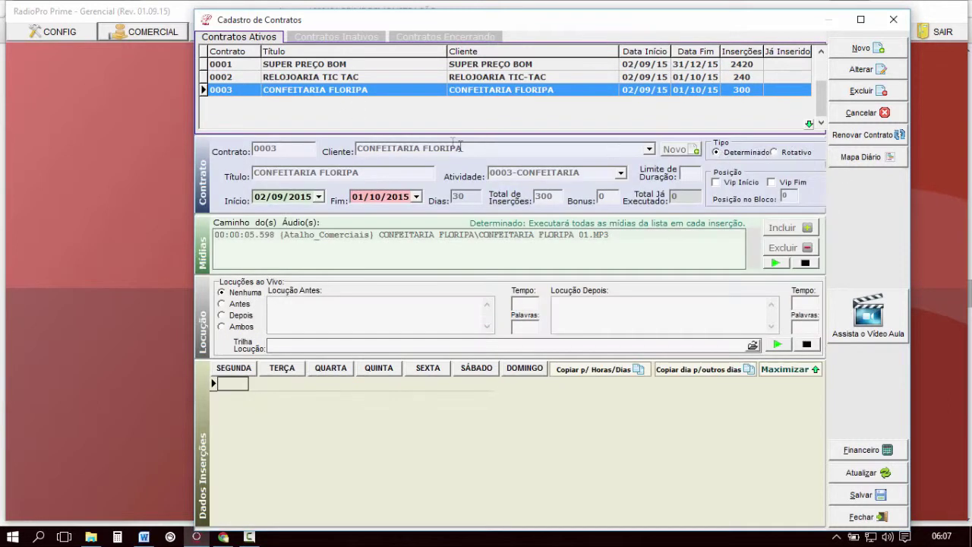
pyautogui.click(336, 91)
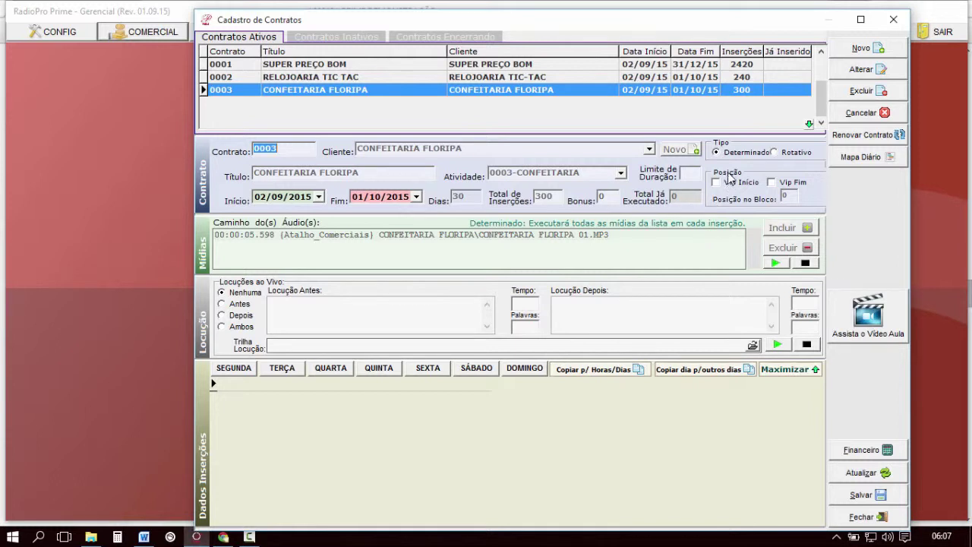
pyautogui.click(788, 189)
pyautogui.click(322, 91)
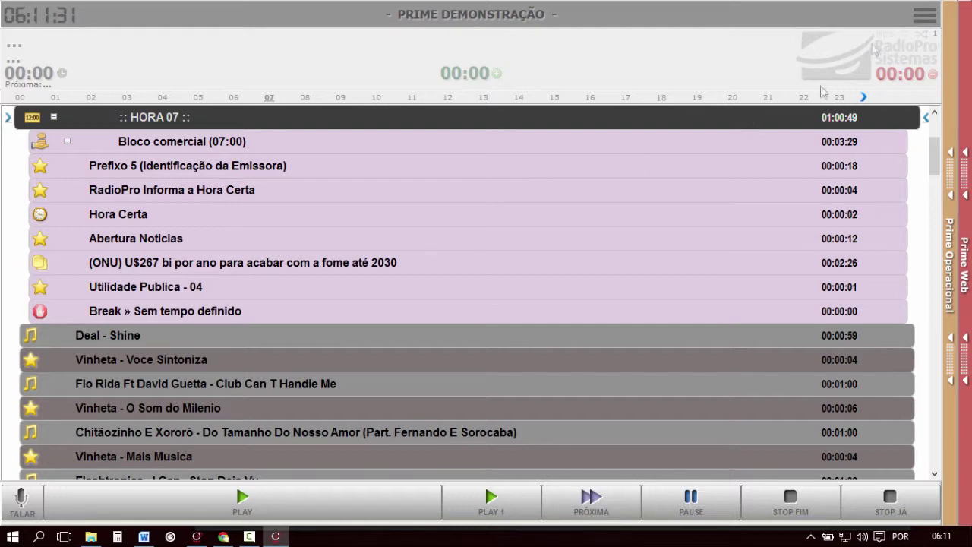
# - Update the commercials in the Prime Player programme list and confirm the update
pyautogui.click(922, 18)
pyautogui.click(914, 224)
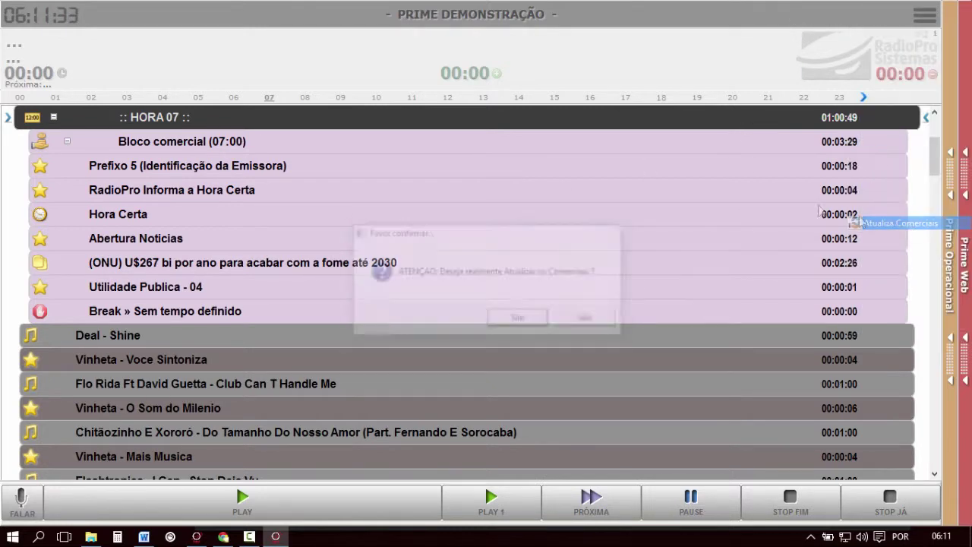
pyautogui.click(522, 318)
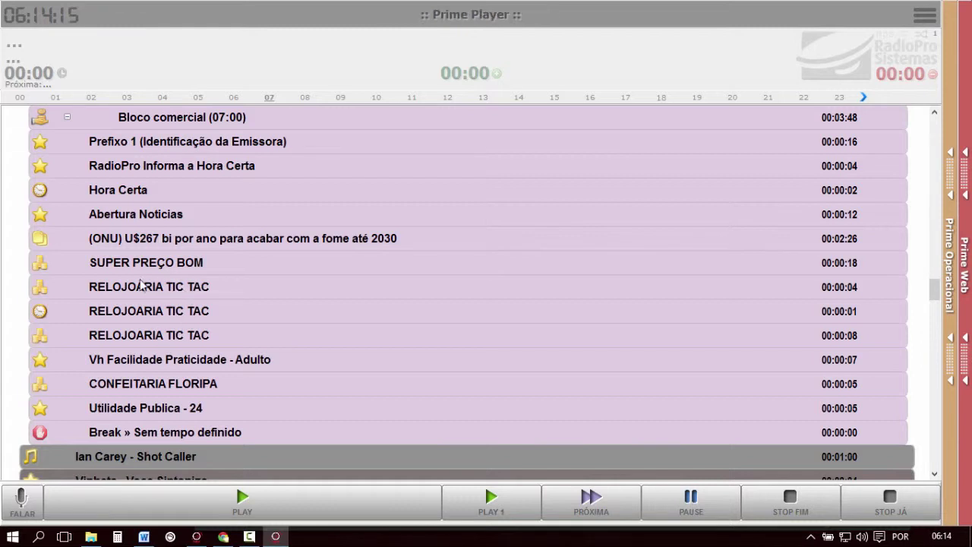
# - Check the media file names of the three RELOJOARIA TIC TAC entries in the 07:00 commercial block
pyautogui.rightClick(156, 293)
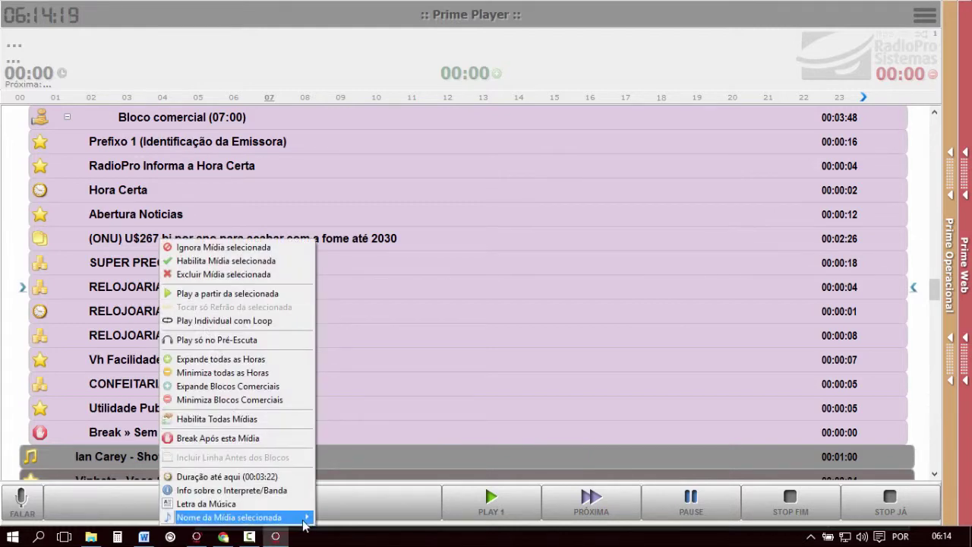
pyautogui.moveTo(302, 519)
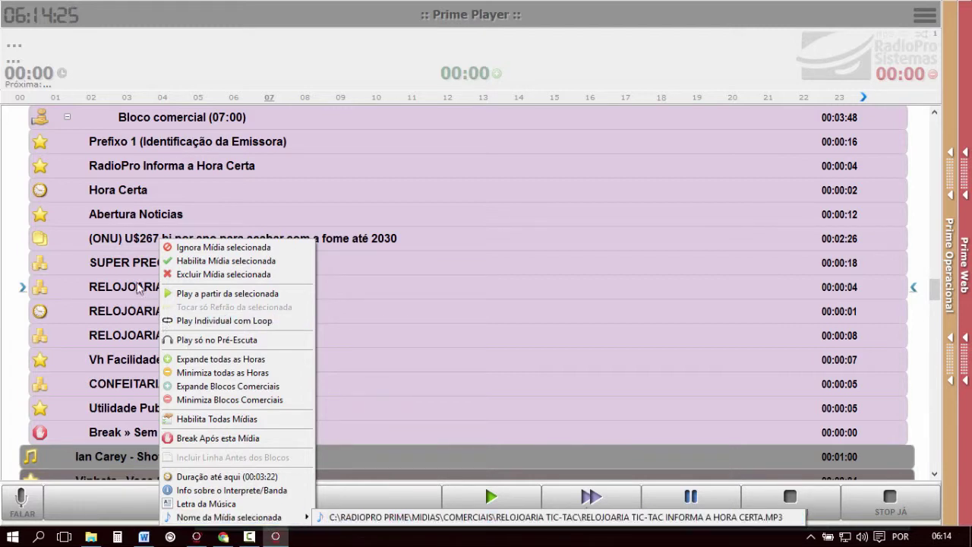
pyautogui.click(123, 311)
pyautogui.rightClick(124, 312)
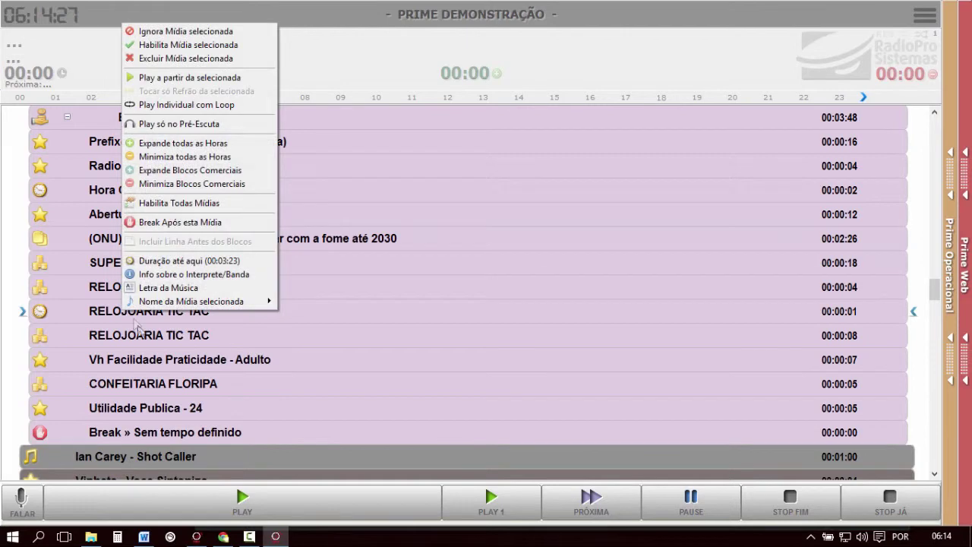
pyautogui.moveTo(243, 304)
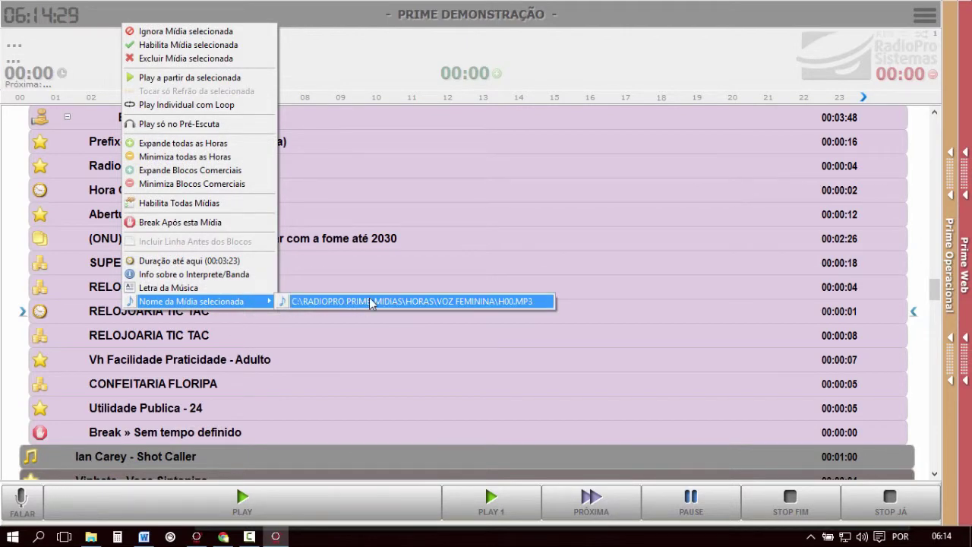
pyautogui.click(100, 312)
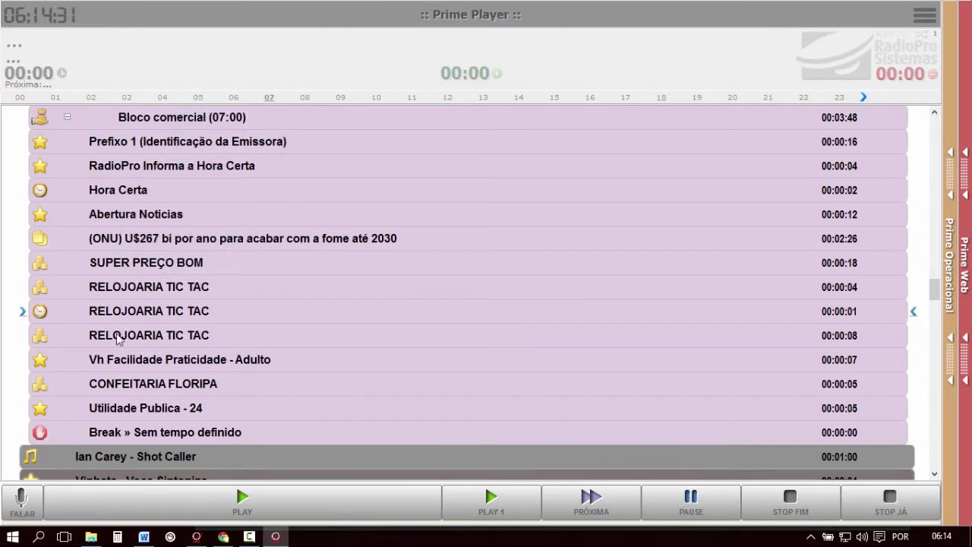
pyautogui.click(119, 339)
pyautogui.rightClick(119, 338)
pyautogui.moveTo(222, 326)
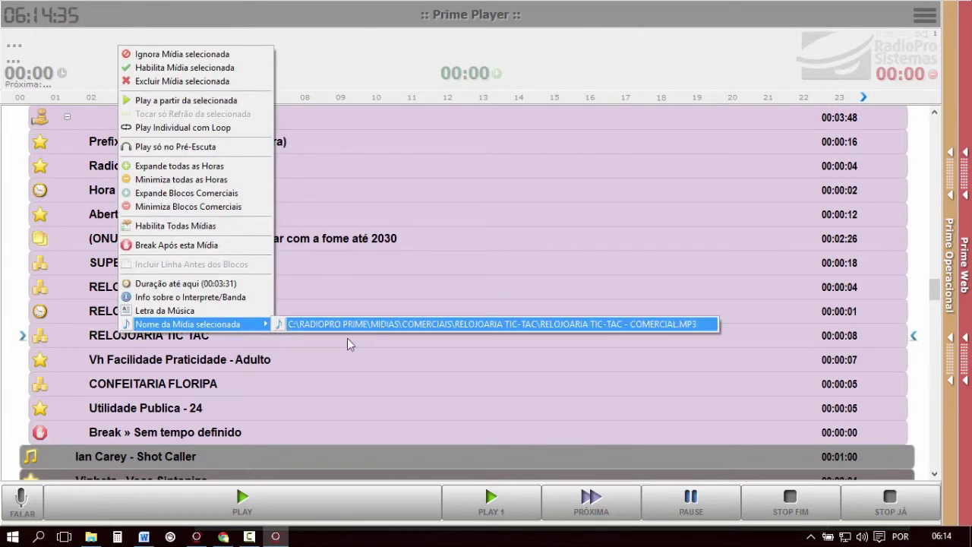
# - Enable Vip Início in the contract of CONFEITARIA FLORIPA in the management module and save it
pyautogui.click(209, 360)
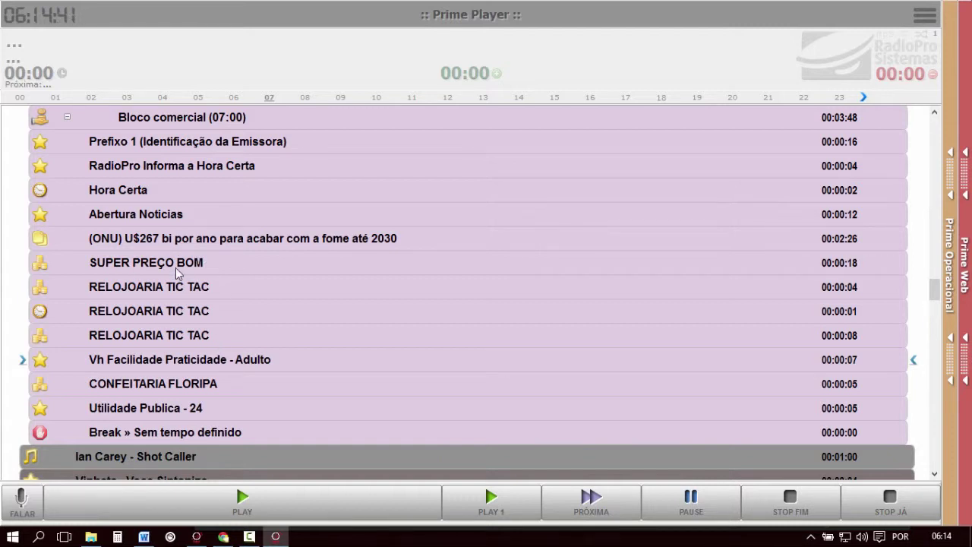
pyautogui.click(173, 387)
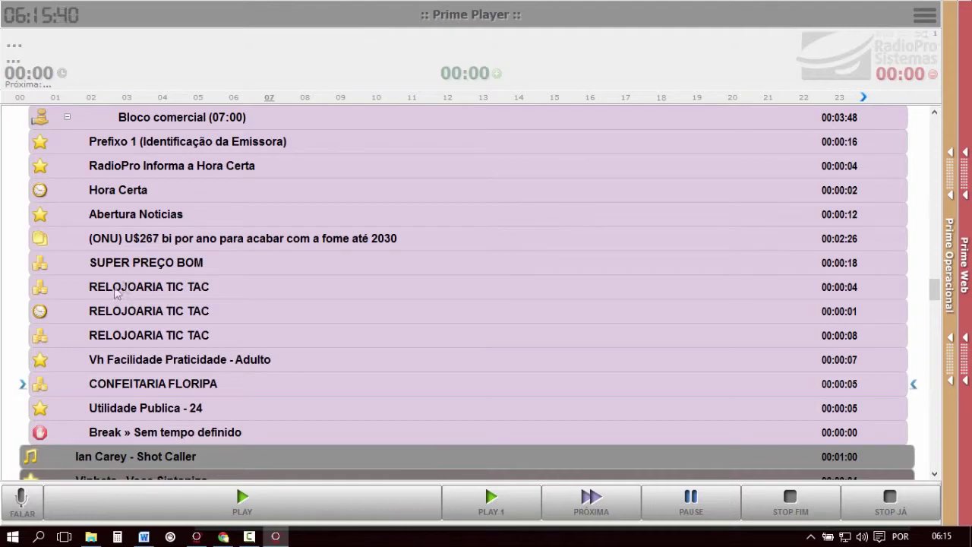
pyautogui.click(197, 537)
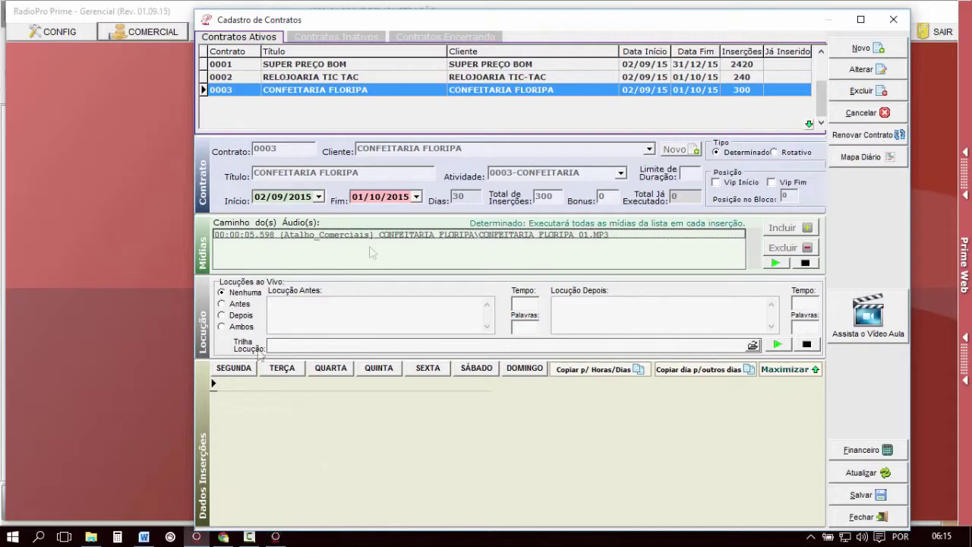
pyautogui.click(575, 94)
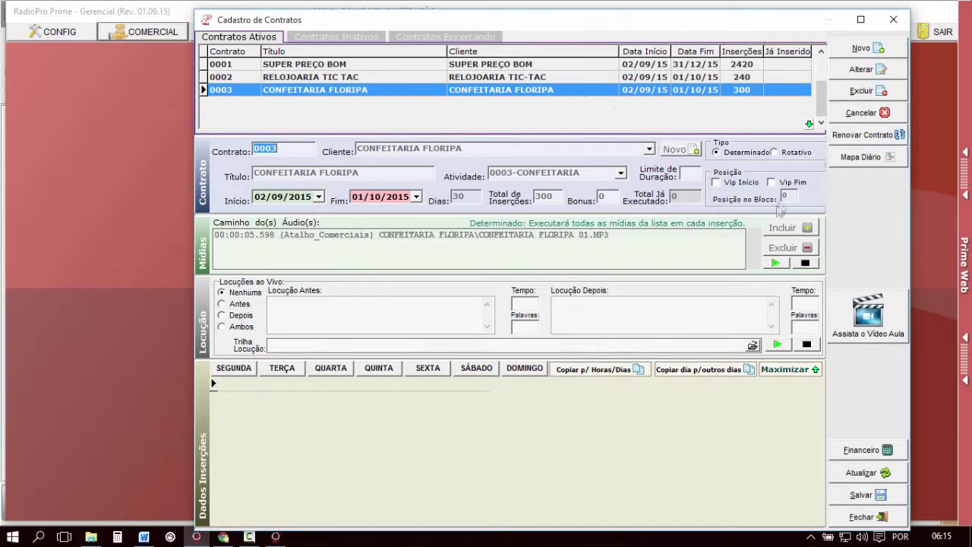
pyautogui.click(745, 185)
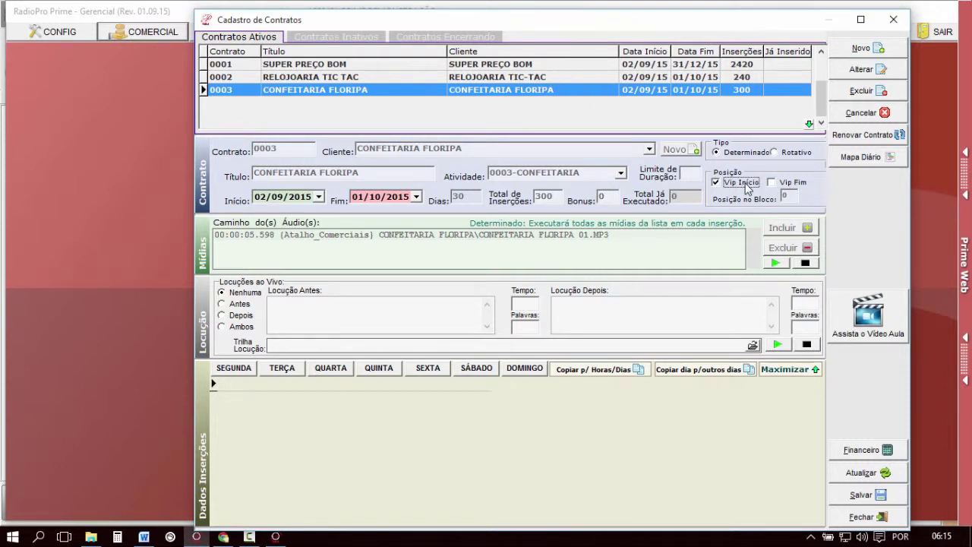
pyautogui.click(859, 495)
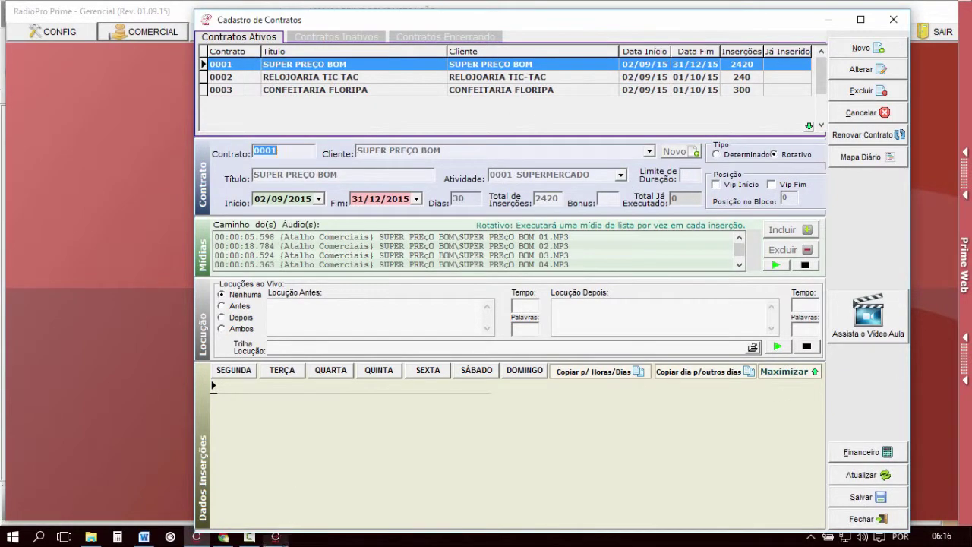
# - Switch to Prime Player, update the commercials to apply the Vip Início placement and confirm the update
pyautogui.click(276, 537)
pyautogui.click(925, 16)
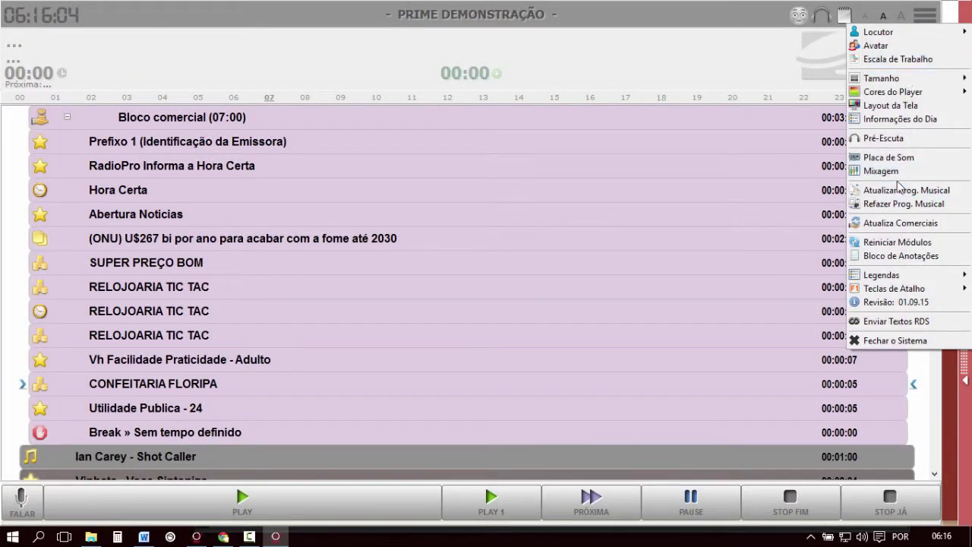
pyautogui.click(900, 222)
pyautogui.click(519, 319)
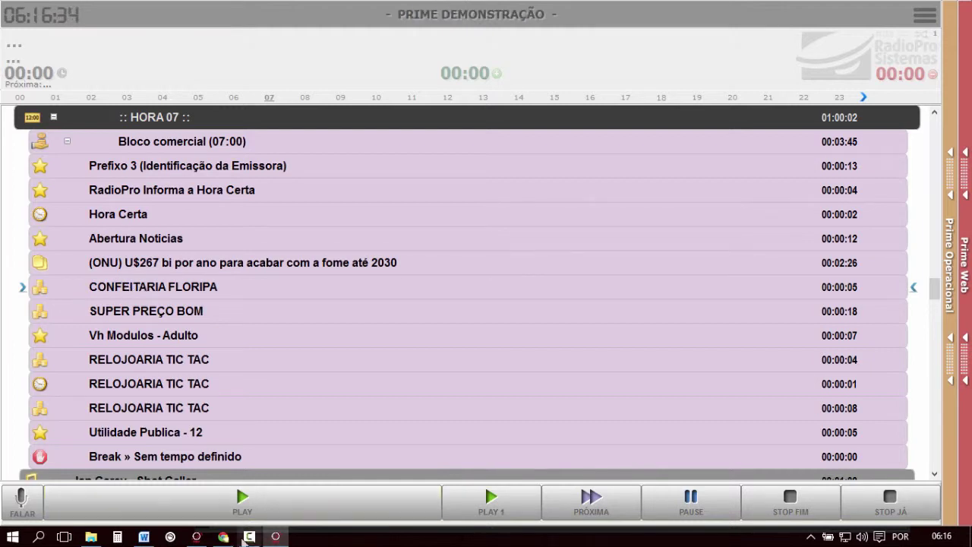
# - Enable Vip Início with block position 1 in the RELOJOARIA TIC TAC contract and save it
pyautogui.click(196, 537)
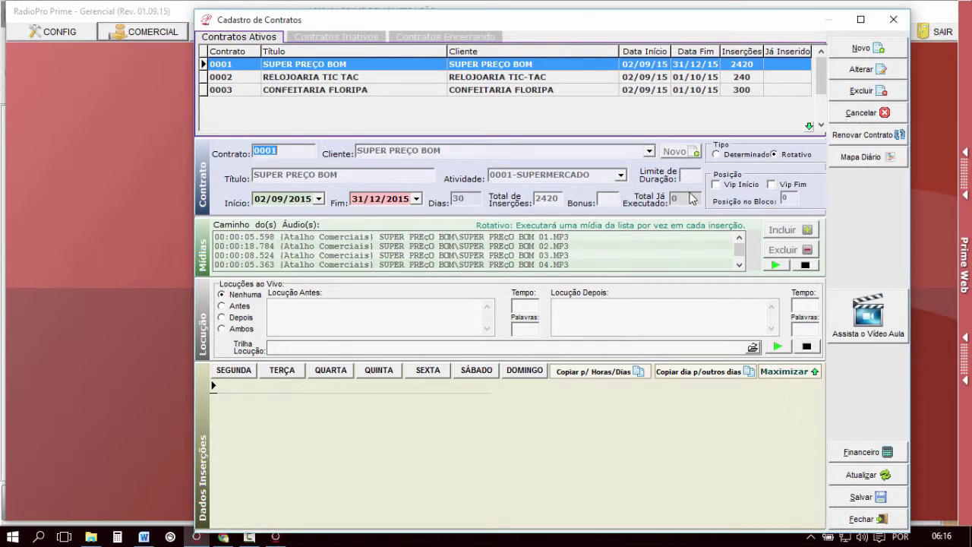
pyautogui.click(339, 88)
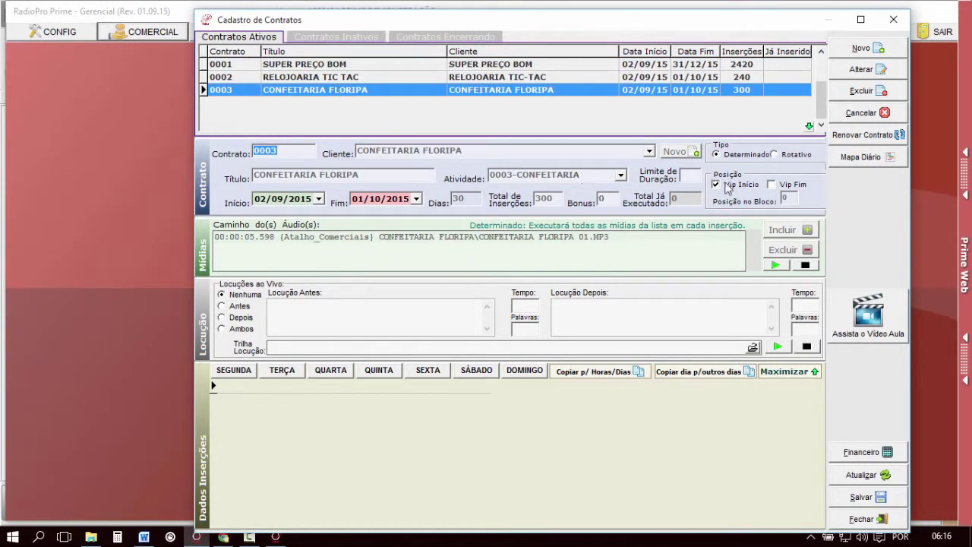
pyautogui.click(363, 76)
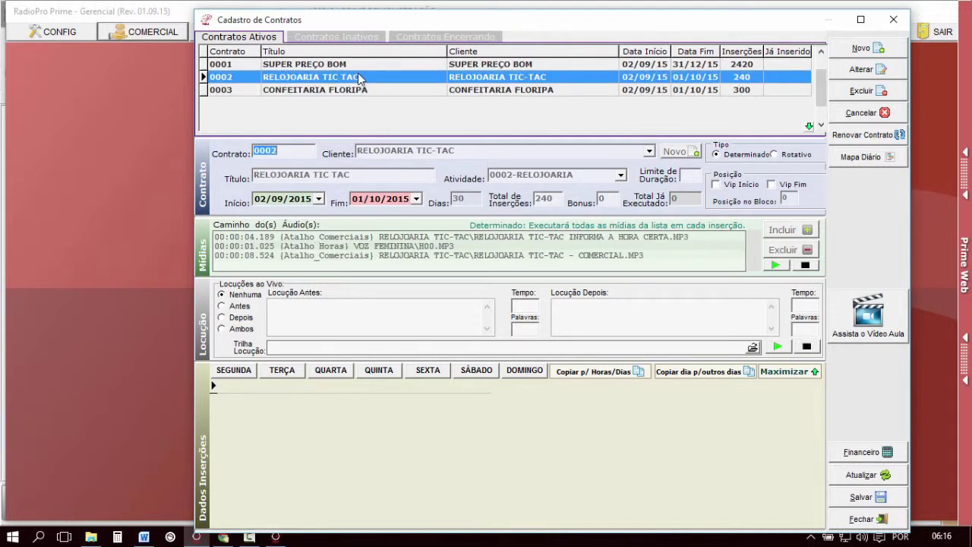
pyautogui.click(737, 186)
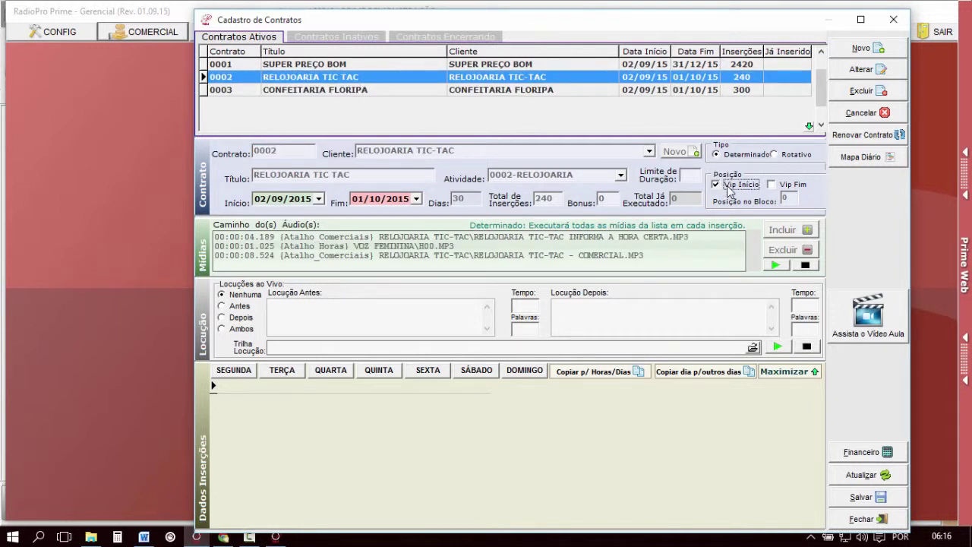
pyautogui.press('Tab')
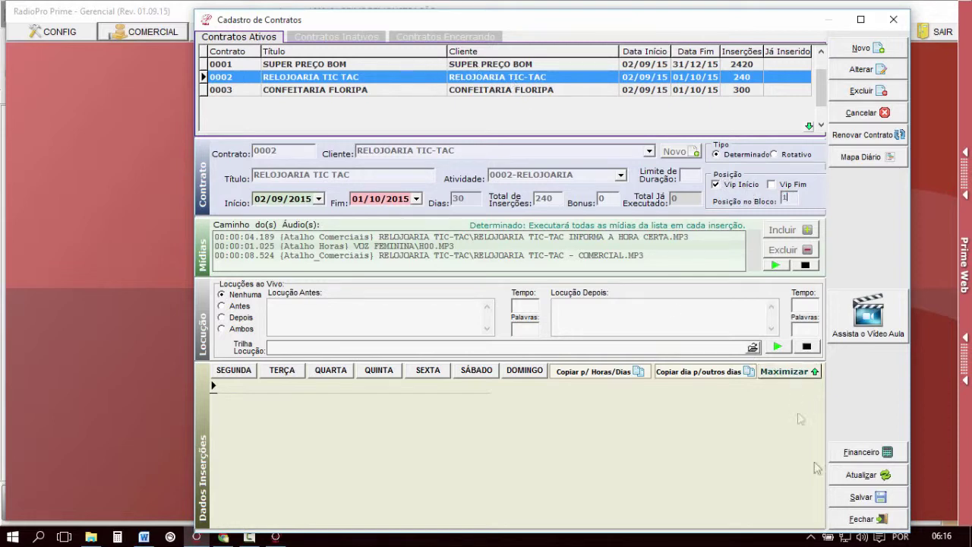
pyautogui.click(861, 497)
# - Set the block position of the CONFEITARIA FLORIPA contract to 2, save it and check the position settings of both Vip contracts
pyautogui.click(323, 90)
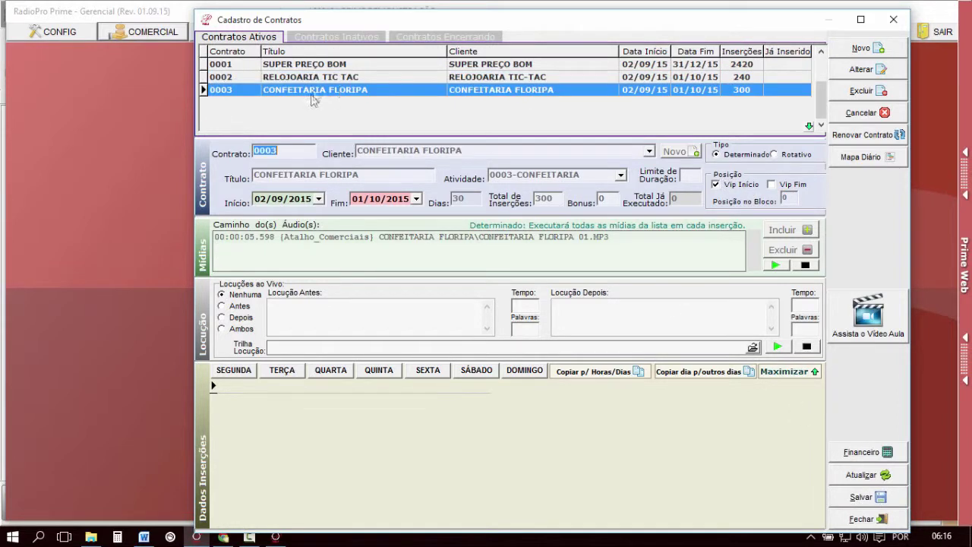
pyautogui.moveTo(792, 197); pyautogui.dragTo(776, 196)
pyautogui.click(865, 500)
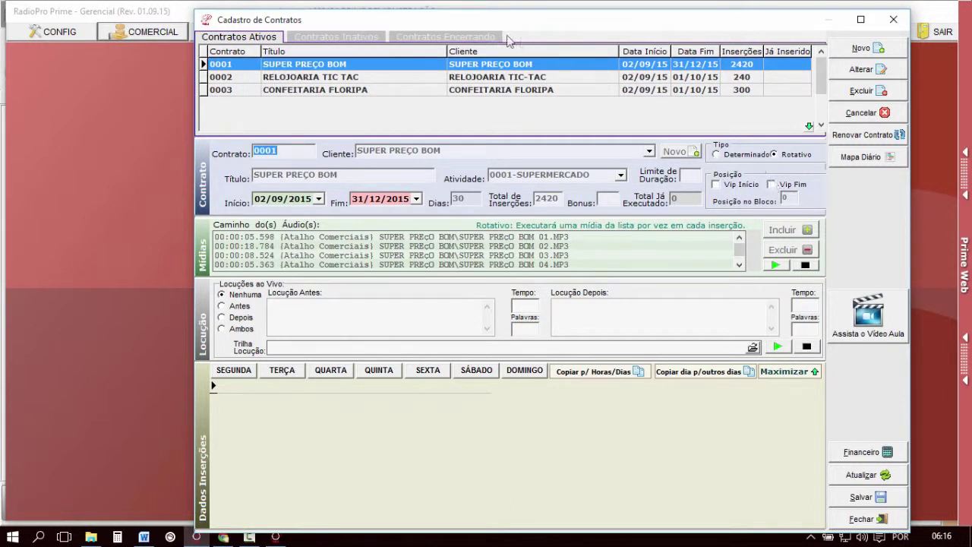
pyautogui.click(371, 78)
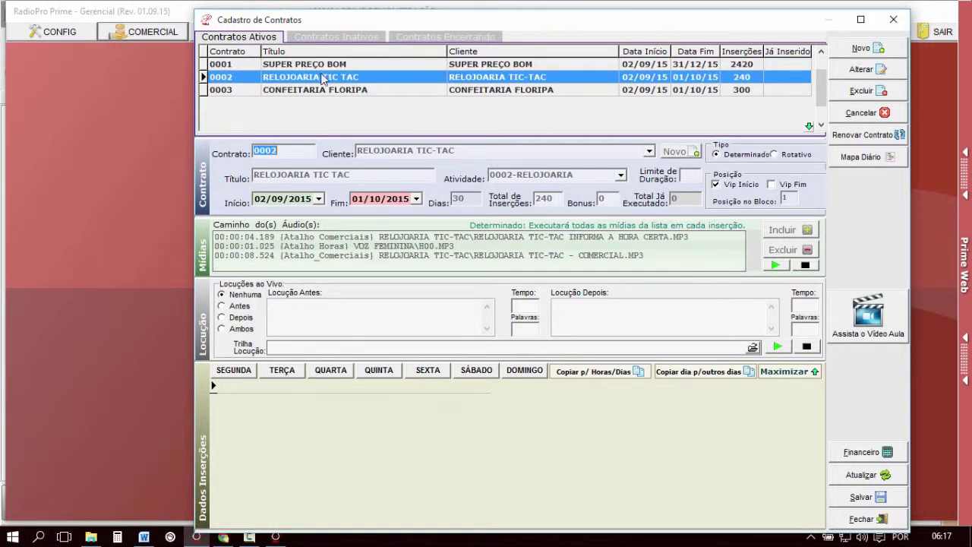
pyautogui.click(404, 90)
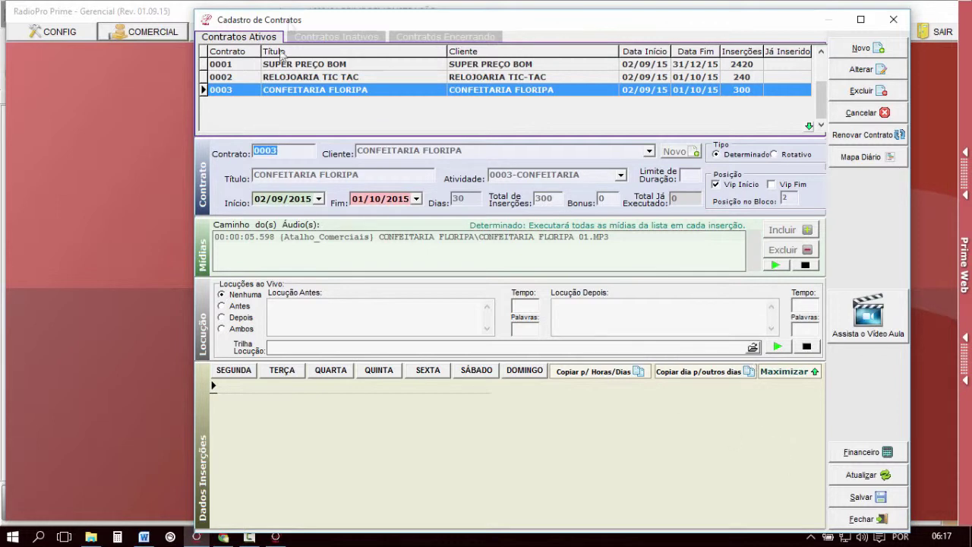
# - Update the commercials in Prime Player with the Vip Início block positions and confirm the update
pyautogui.click(276, 536)
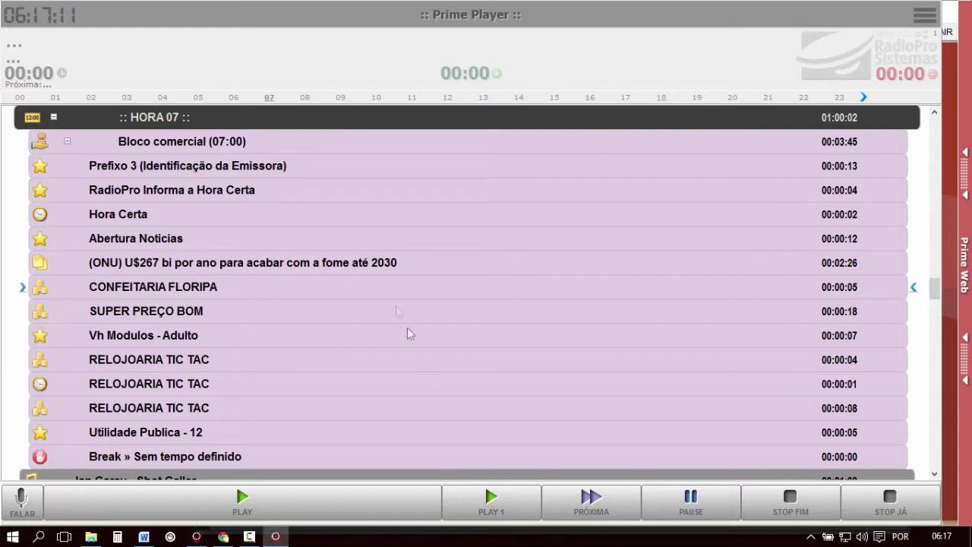
pyautogui.click(924, 15)
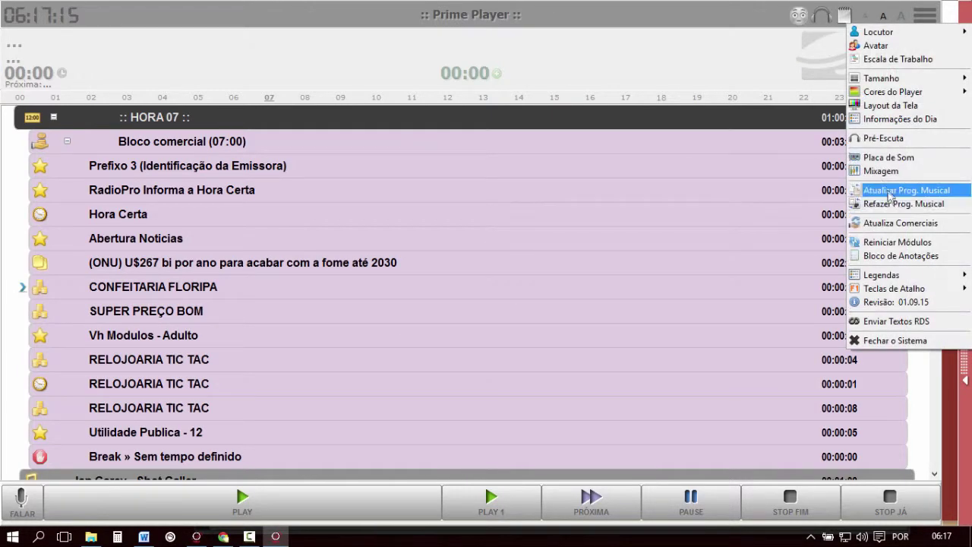
pyautogui.click(898, 224)
pyautogui.click(527, 318)
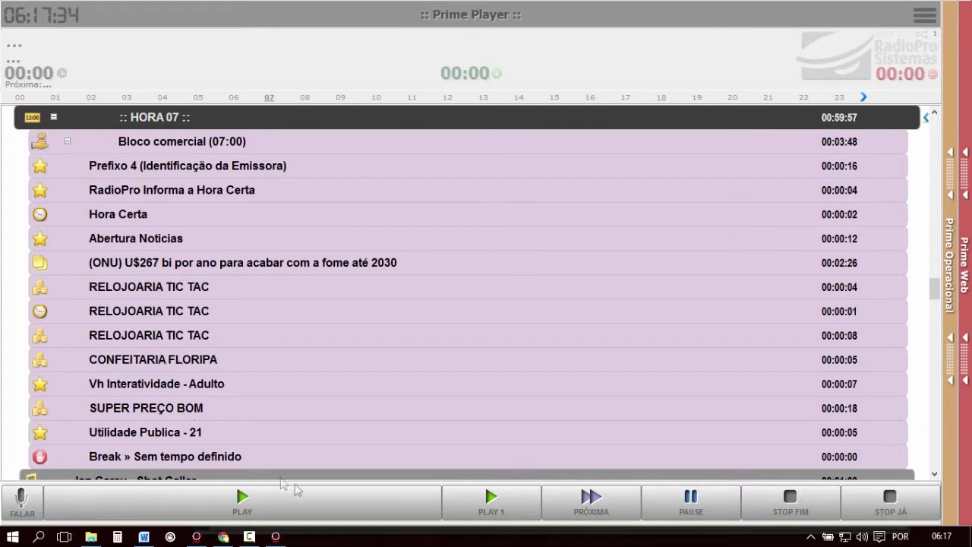
# - Disable Vip Início and reset the block position to 0 for CONFEITARIA FLORIPA and RELOJOARIA TIC TAC, save both and check all contracts
pyautogui.click(196, 536)
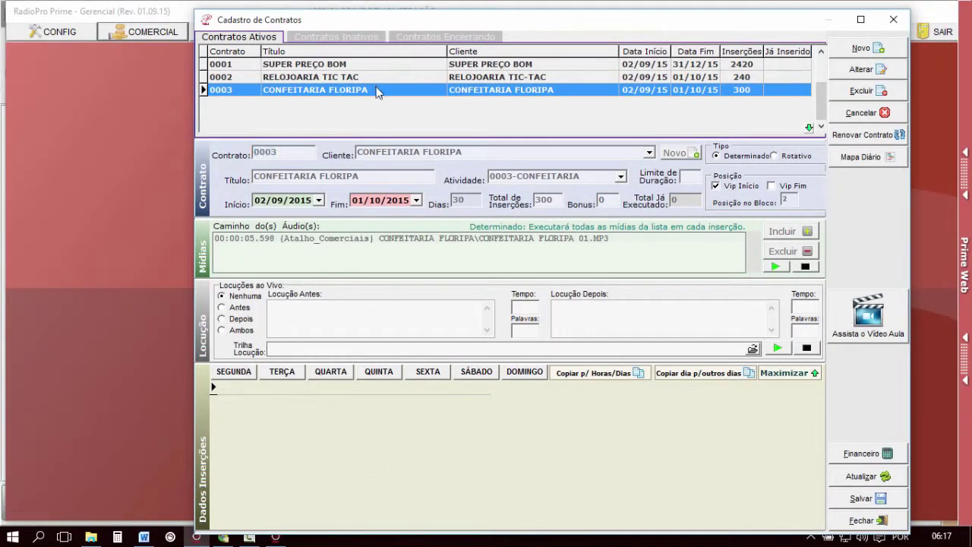
pyautogui.click(737, 188)
pyautogui.doubleClick(789, 198)
pyautogui.click(861, 498)
pyautogui.click(354, 79)
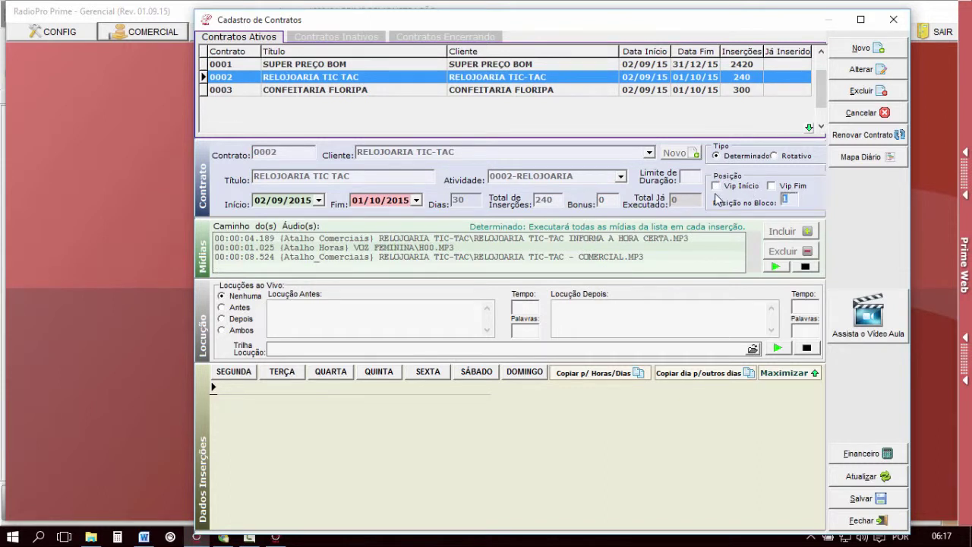
pyautogui.click(881, 499)
pyautogui.click(347, 91)
pyautogui.click(356, 65)
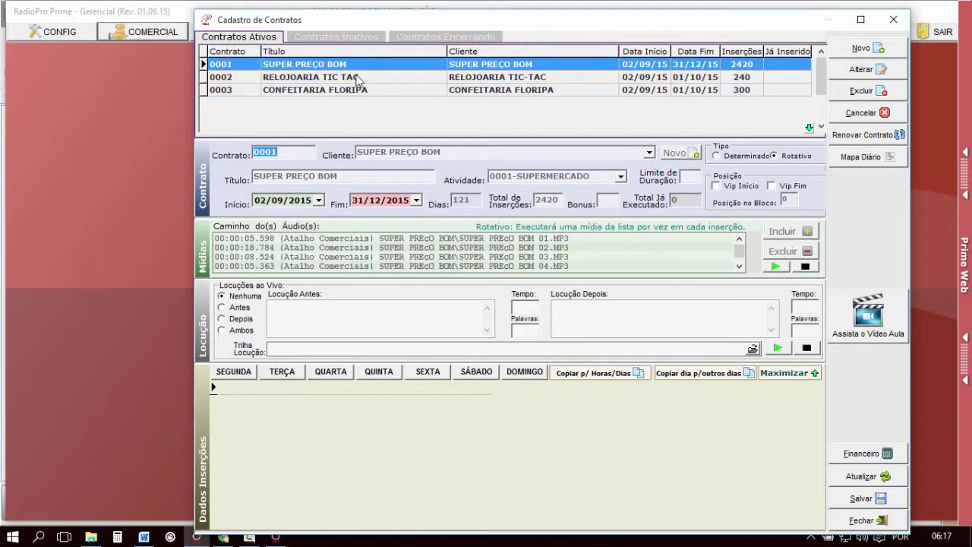
pyautogui.click(359, 79)
pyautogui.click(361, 90)
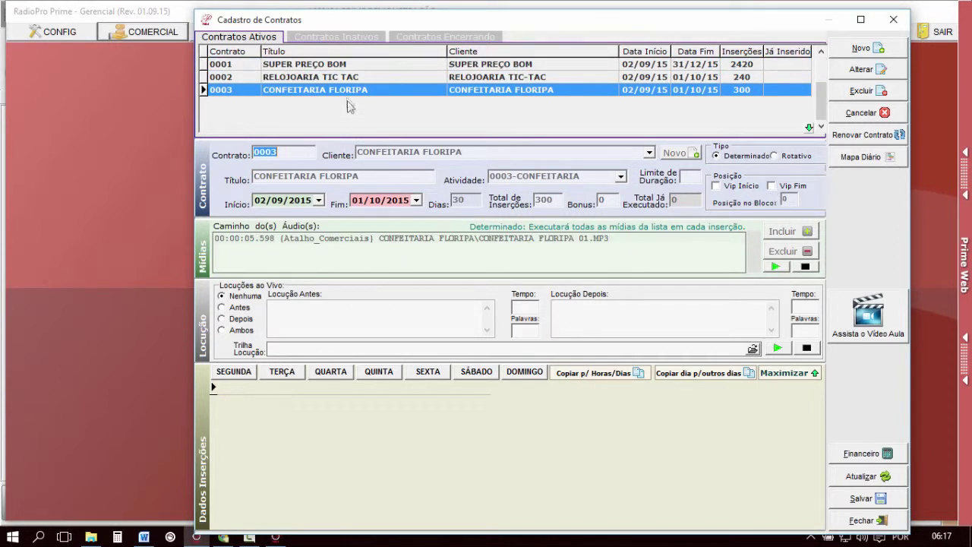
# - Set the block position to 1 for SUPER PREÇO BOM, 2 for CONFEITARIA FLORIPA and 3 for RELOJOARIA TIC TAC, saving each contract
pyautogui.click(347, 66)
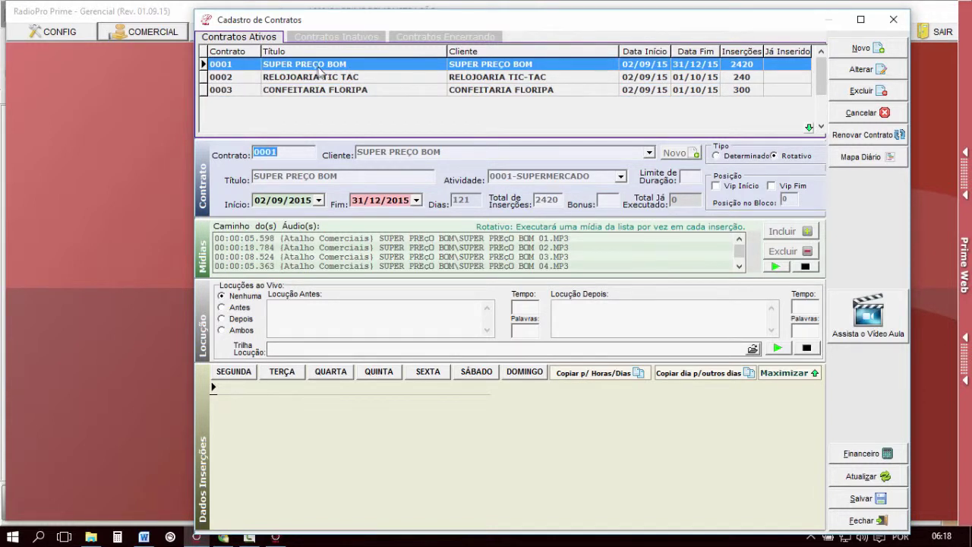
pyautogui.click(790, 199)
pyautogui.click(861, 498)
pyautogui.click(318, 90)
pyautogui.click(792, 199)
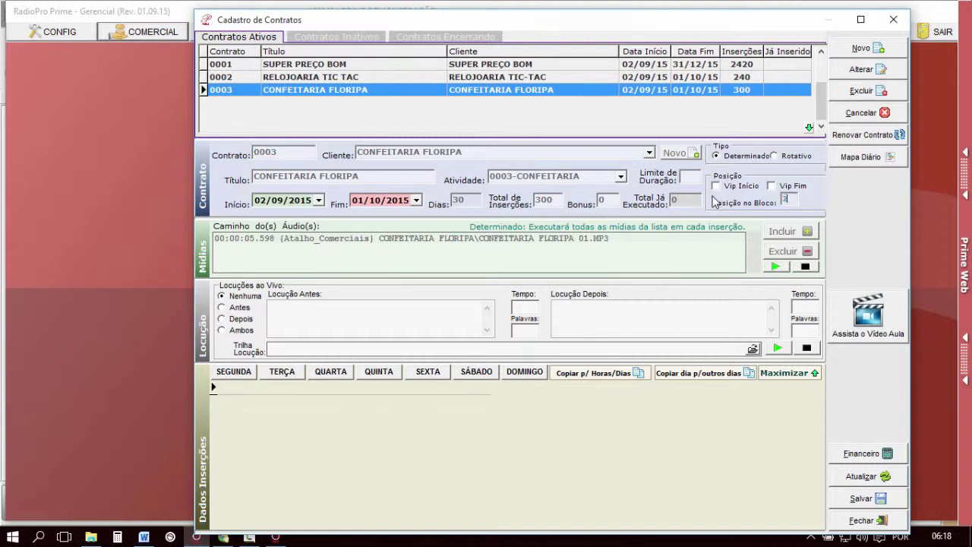
pyautogui.click(887, 498)
pyautogui.click(312, 76)
pyautogui.click(793, 201)
pyautogui.click(861, 498)
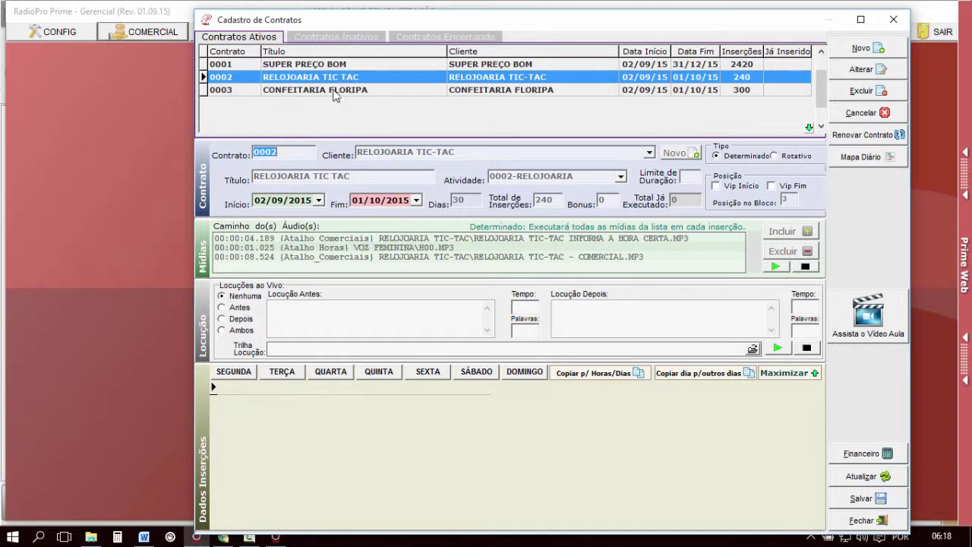
# - Update the commercials in Prime Player, confirm it and check the order of the advertisers in the 07:00 commercial block
pyautogui.click(274, 536)
pyautogui.click(959, 16)
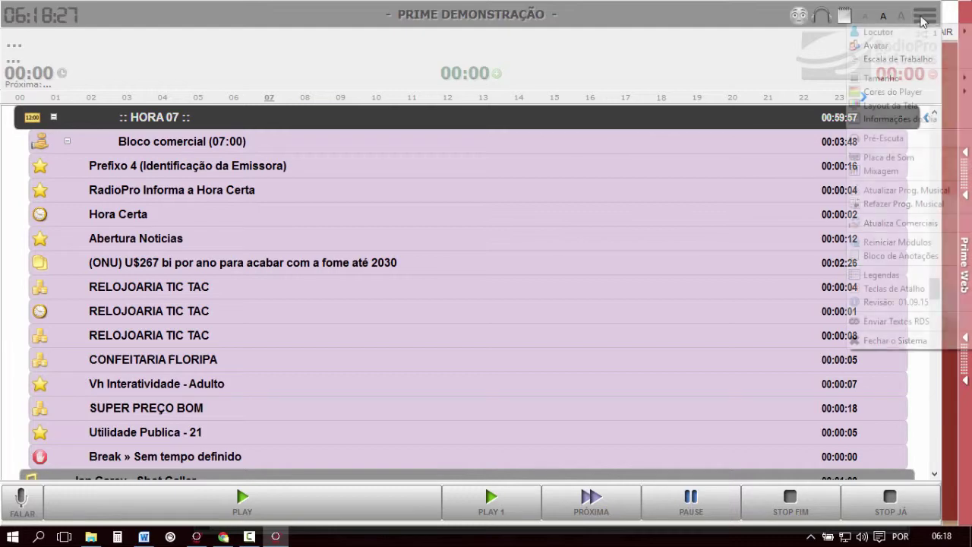
pyautogui.click(859, 219)
pyautogui.click(517, 320)
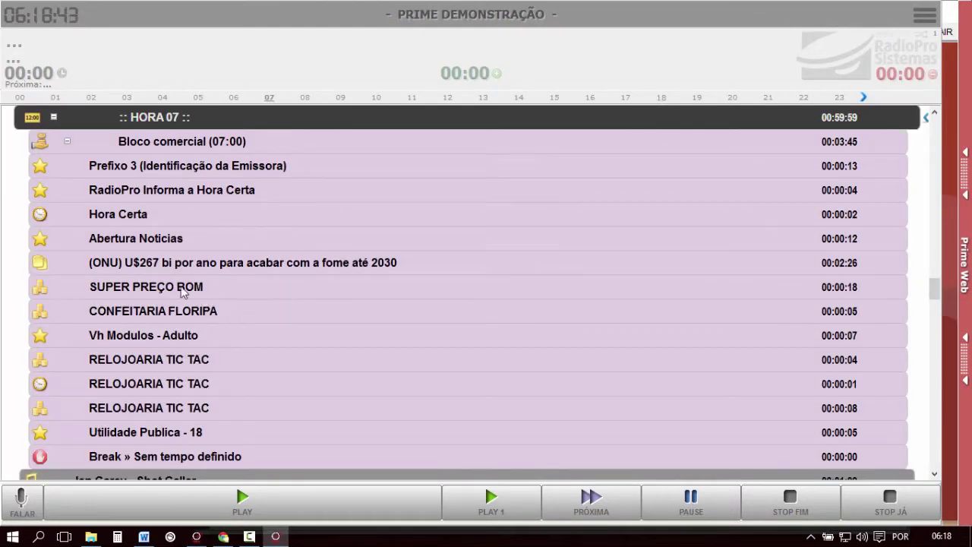
pyautogui.scroll(-1, 181, 273)
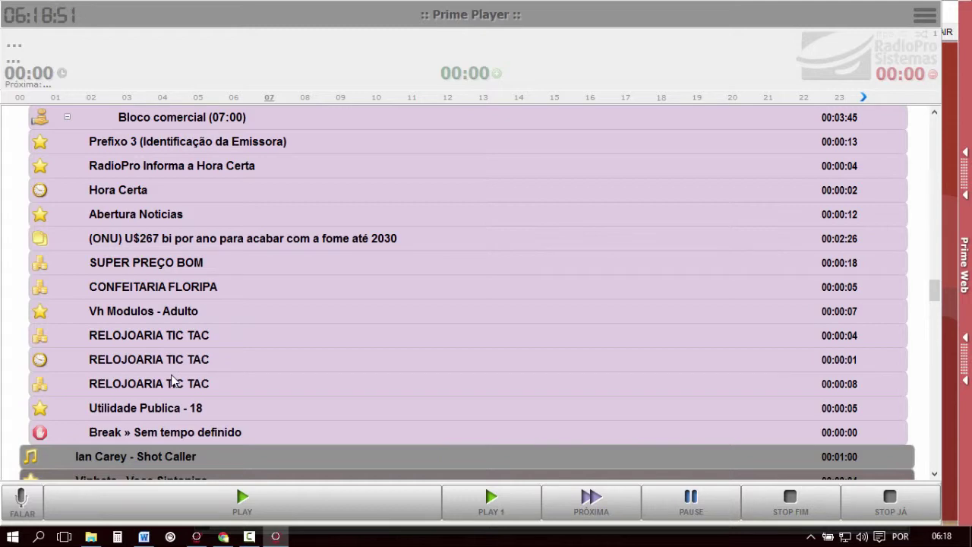
# - Reset the block position to 0 in all three active contracts, save each one and close the contract registration window
pyautogui.click(196, 537)
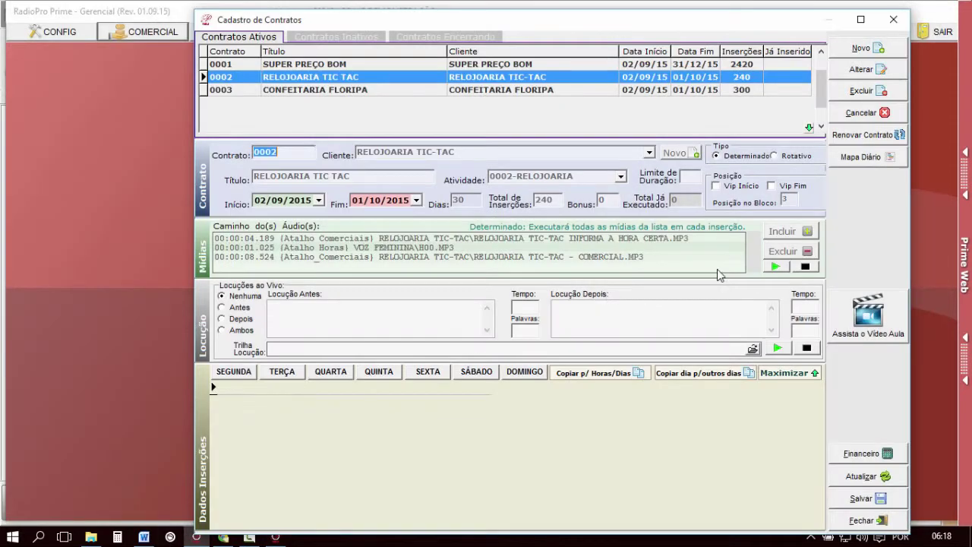
pyautogui.click(540, 66)
pyautogui.click(793, 199)
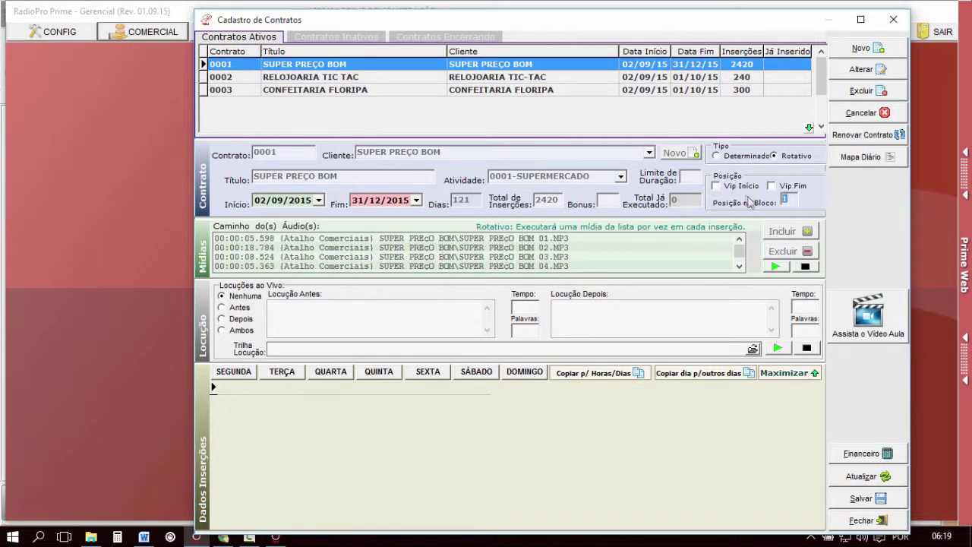
pyautogui.click(860, 499)
pyautogui.click(575, 77)
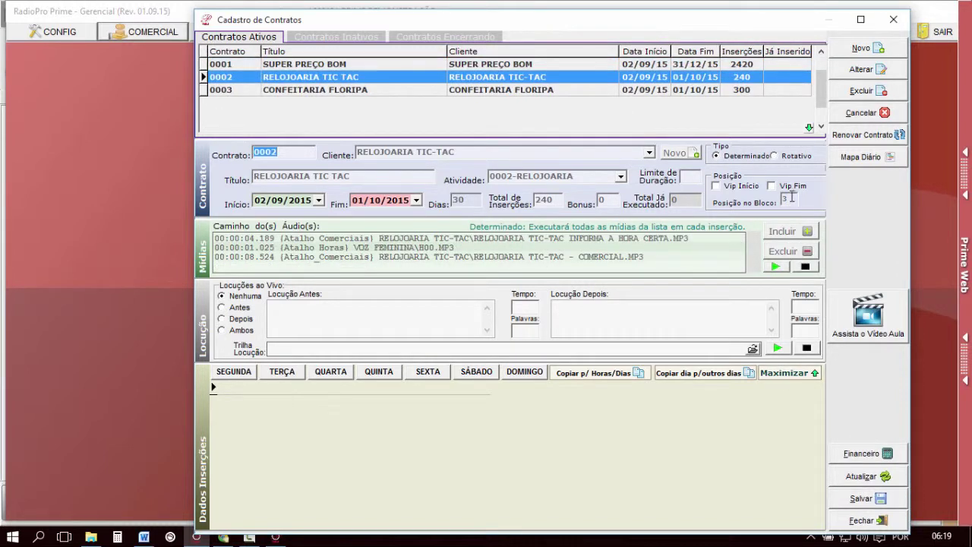
pyautogui.click(861, 498)
pyautogui.click(601, 89)
pyautogui.click(794, 200)
pyautogui.write('0')
pyautogui.click(872, 498)
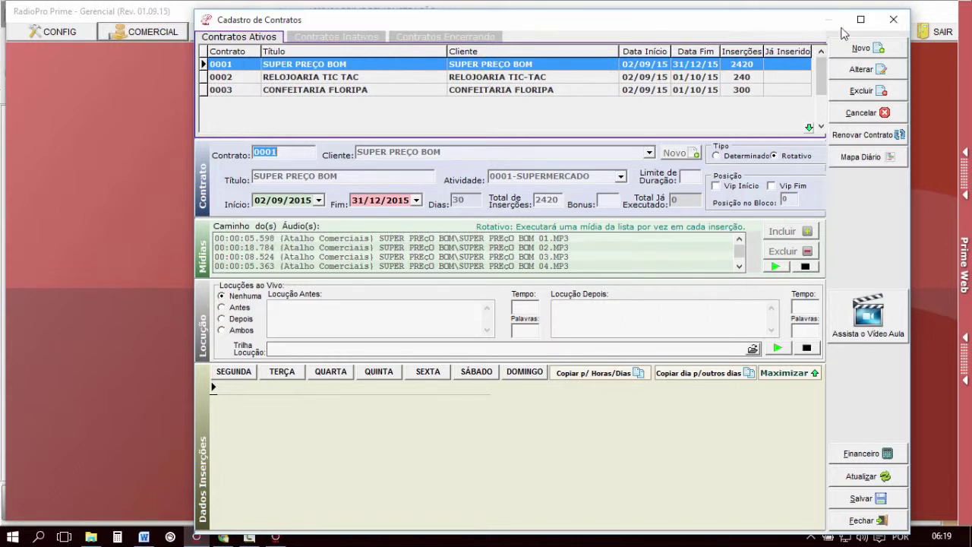
pyautogui.click(897, 29)
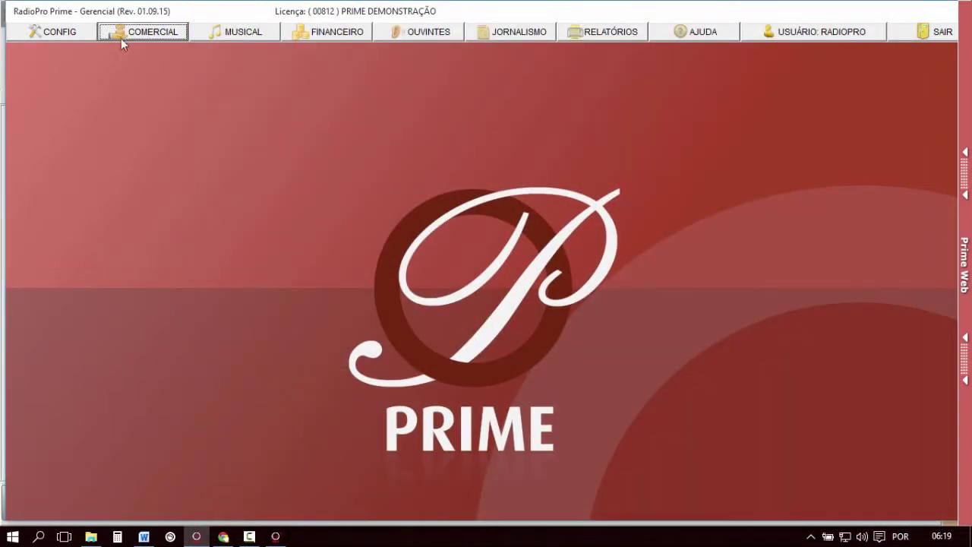
# - Review the commercial options, including the setting that merges commercials without Posição/Vip, and close them
pyautogui.click(123, 35)
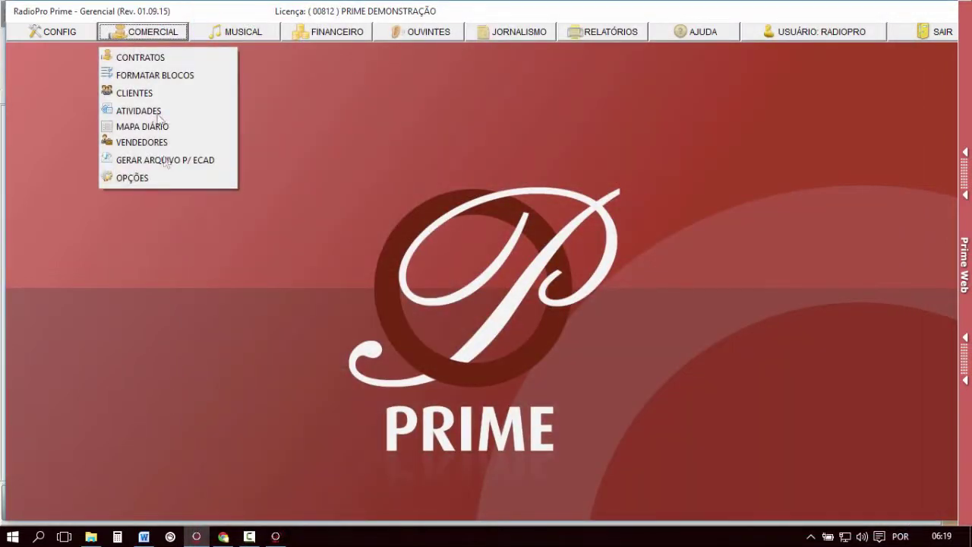
pyautogui.click(166, 179)
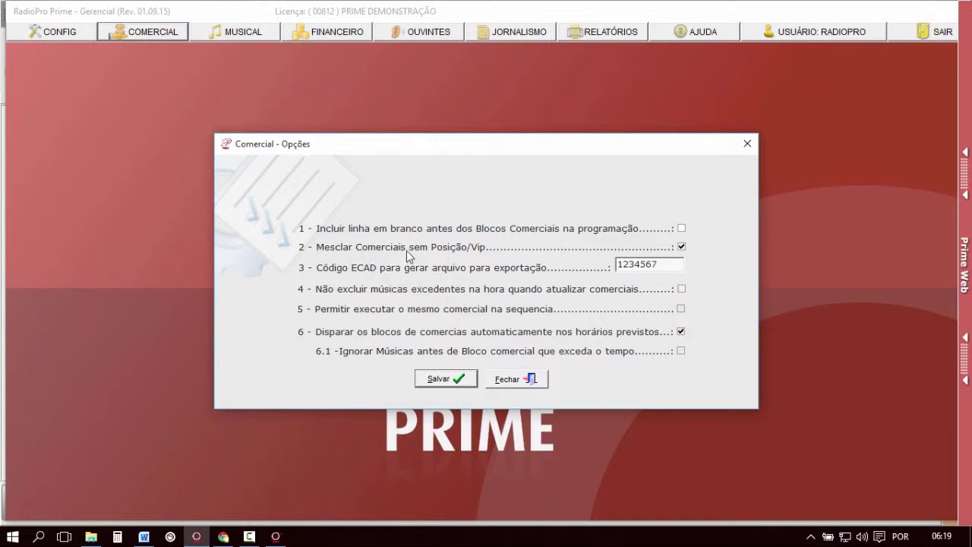
pyautogui.click(748, 143)
# - Reopen the contract registration and delete the hour-announcement and VOZ FEMININA\H00.MP3 media from the RELOJOARIA TIC TAC contract
pyautogui.click(161, 34)
pyautogui.click(161, 57)
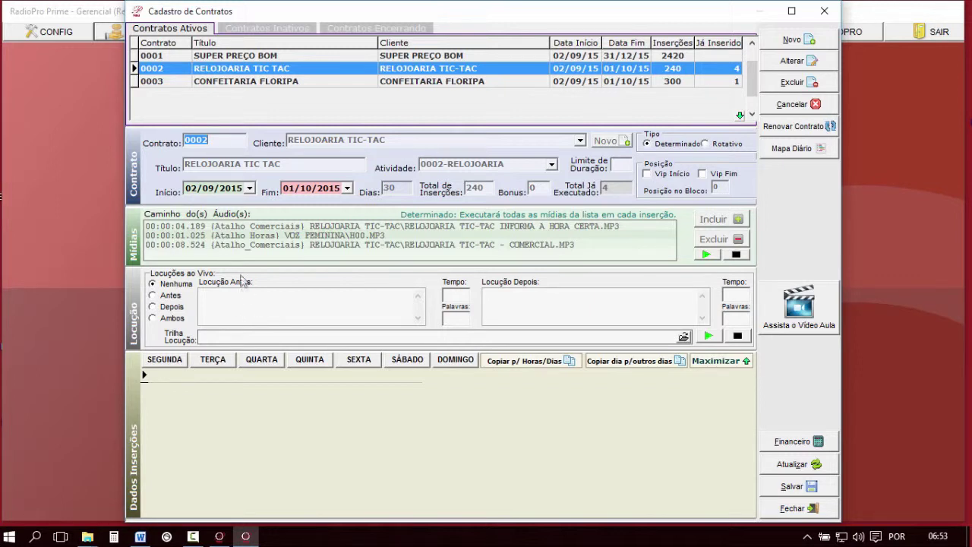
pyautogui.click(472, 228)
pyautogui.click(722, 239)
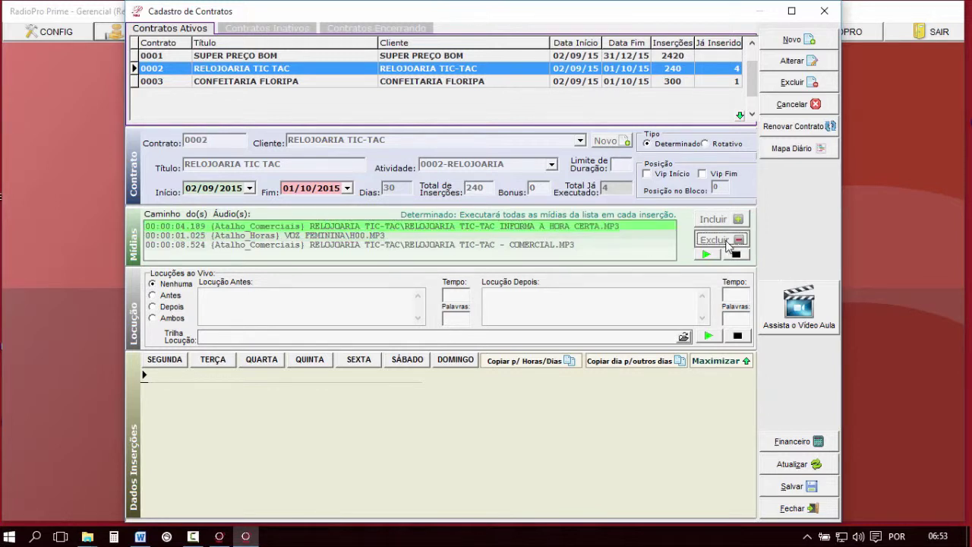
pyautogui.click(448, 297)
pyautogui.click(366, 227)
pyautogui.click(721, 239)
pyautogui.click(450, 301)
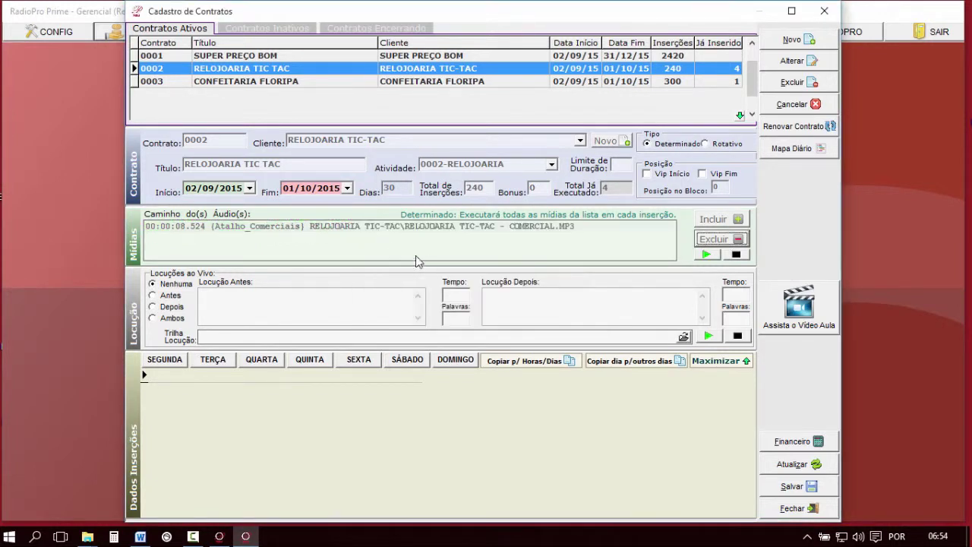
# - Set the live narration to Ambos and paste "OS MELHORES RELÓGIOS PARA VOCÊ NÃO PERDER A HORA" as the narration before the commercial
pyautogui.click(524, 229)
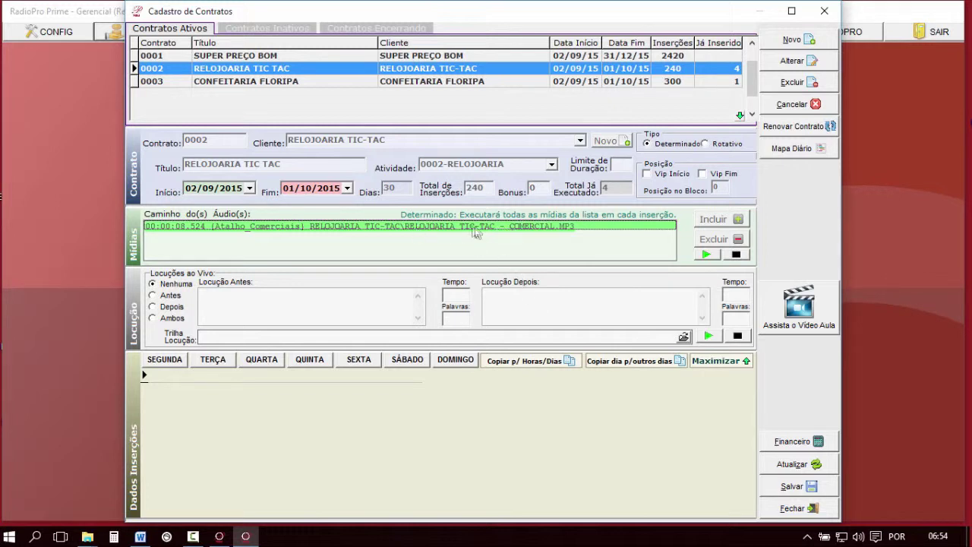
pyautogui.click(163, 319)
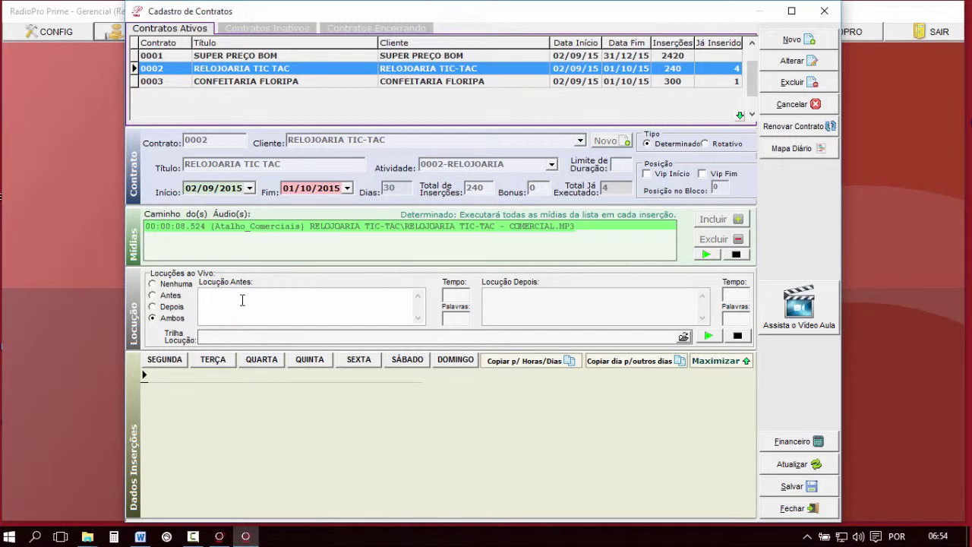
pyautogui.click(355, 228)
pyautogui.hotkey('alt', 'Tab')
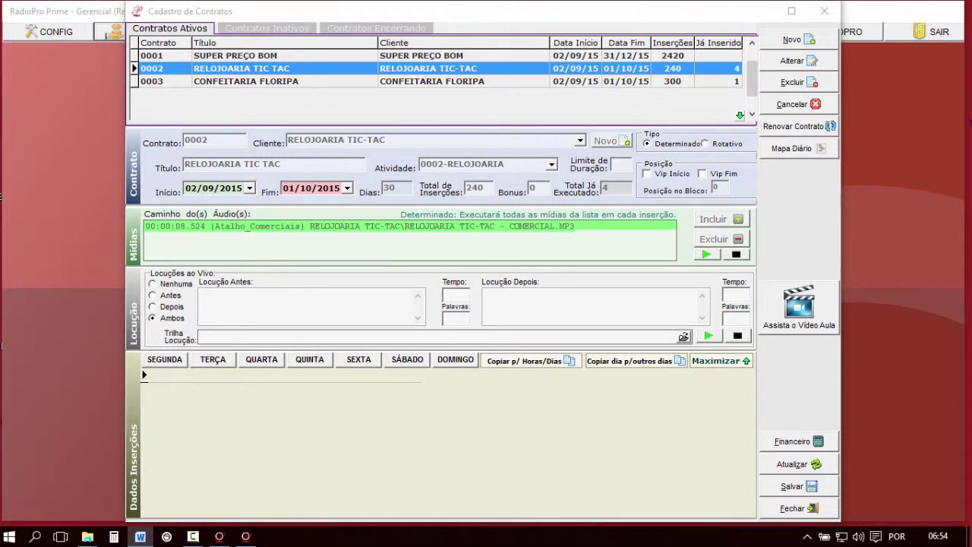
pyautogui.rightClick(361, 308)
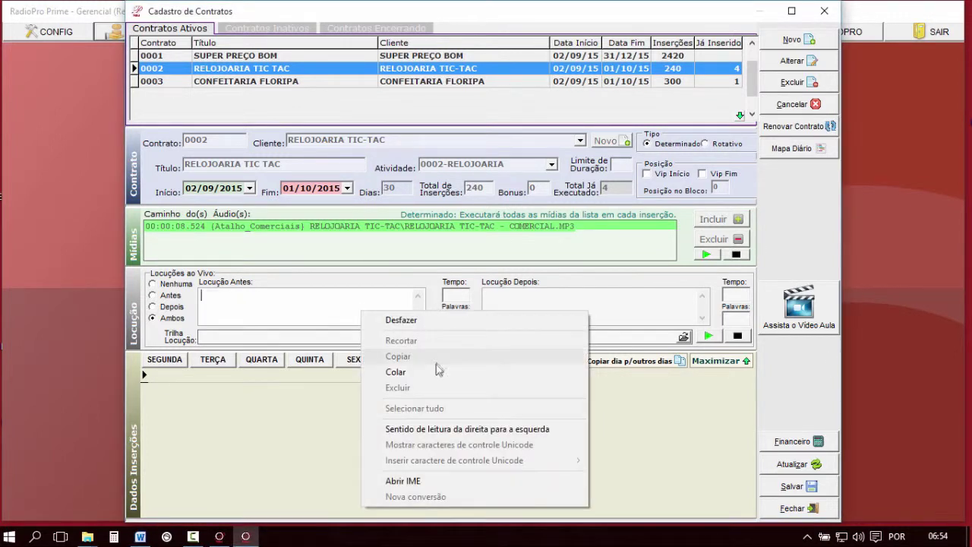
pyautogui.click(395, 372)
# - Paste the Father's Day promotion text beginning "ESTÁ COM UMA PROMOÇÃO ESPECIAL PARA O DIA DOS PAIS" as the narration after the commercial
pyautogui.hotkey('alt', 'Tab')
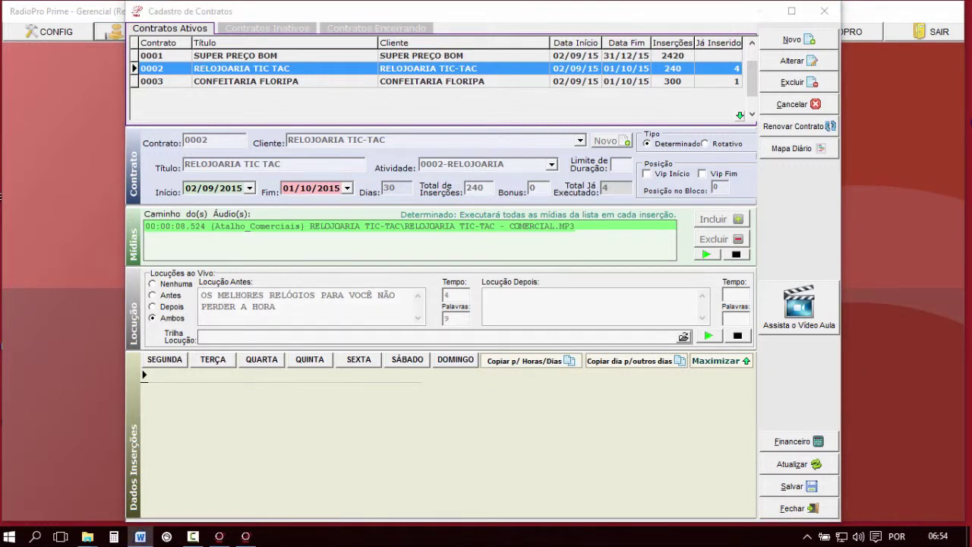
pyautogui.rightClick(573, 300)
pyautogui.click(637, 364)
# - Examine the word count and reading time calculated for the narration before the commercial
pyautogui.click(282, 304)
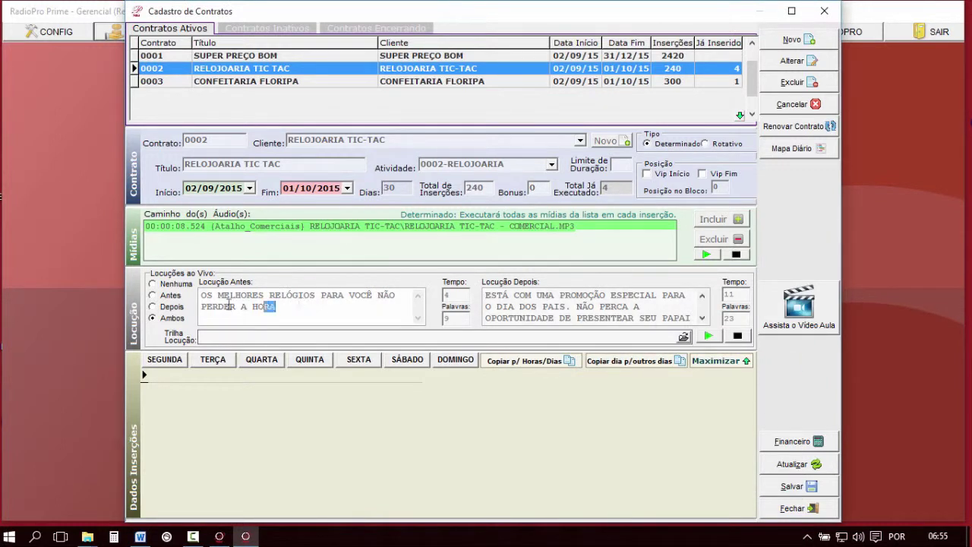
pyautogui.moveTo(277, 307); pyautogui.dragTo(191, 293)
pyautogui.click(448, 319)
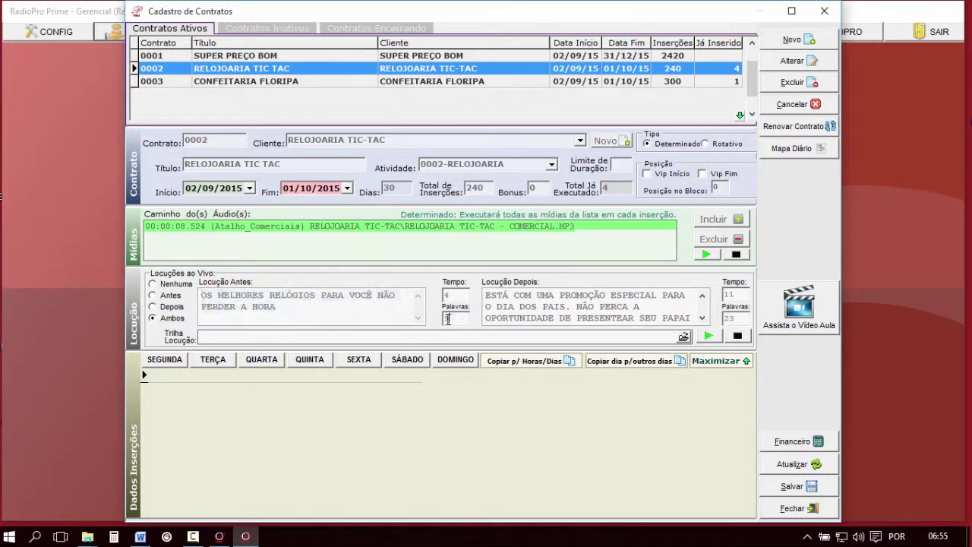
pyautogui.click(457, 319)
pyautogui.moveTo(436, 296); pyautogui.dragTo(457, 297)
pyautogui.click(290, 303)
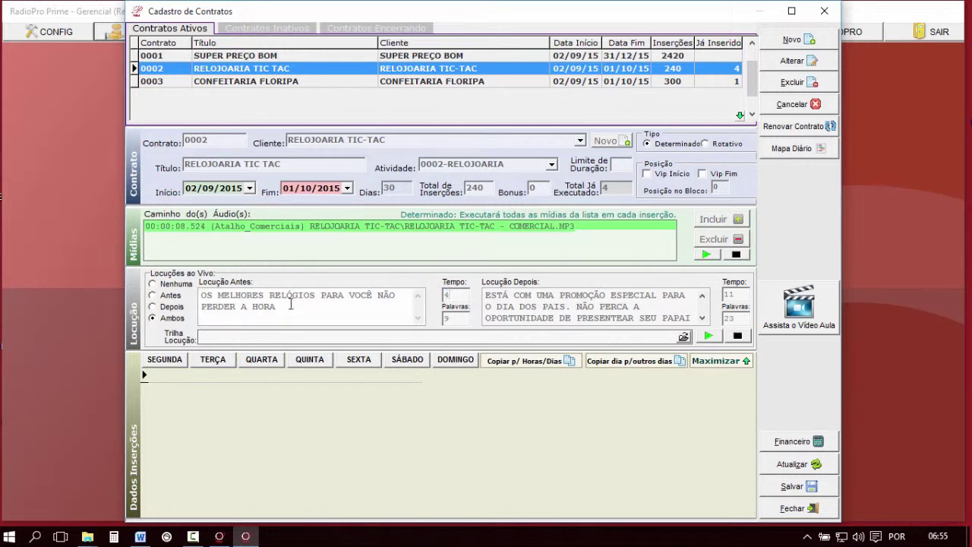
pyautogui.moveTo(275, 305); pyautogui.dragTo(190, 296)
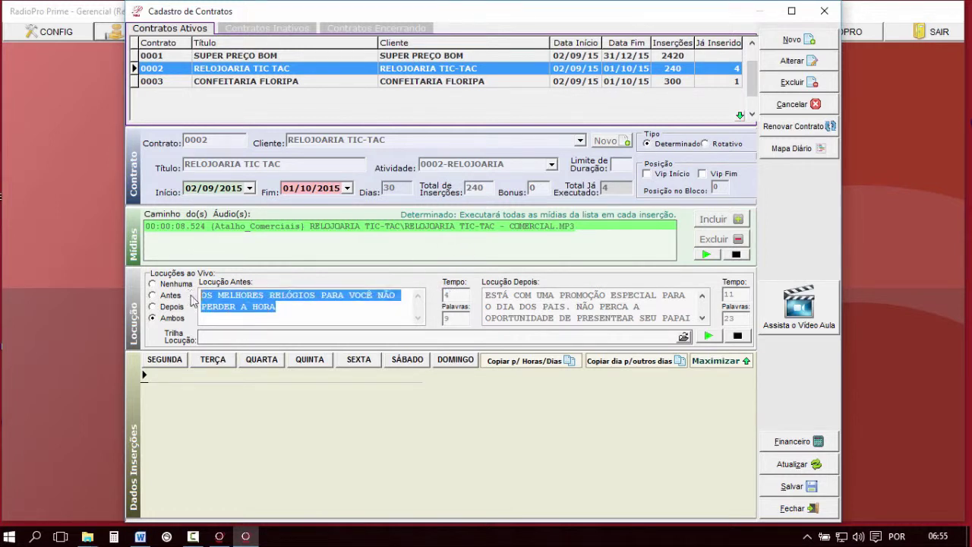
# - Append ", APROVEITE!!!" to the narration before the commercial and set the reading times to 7 seconds before and 13 seconds after
pyautogui.click(282, 307)
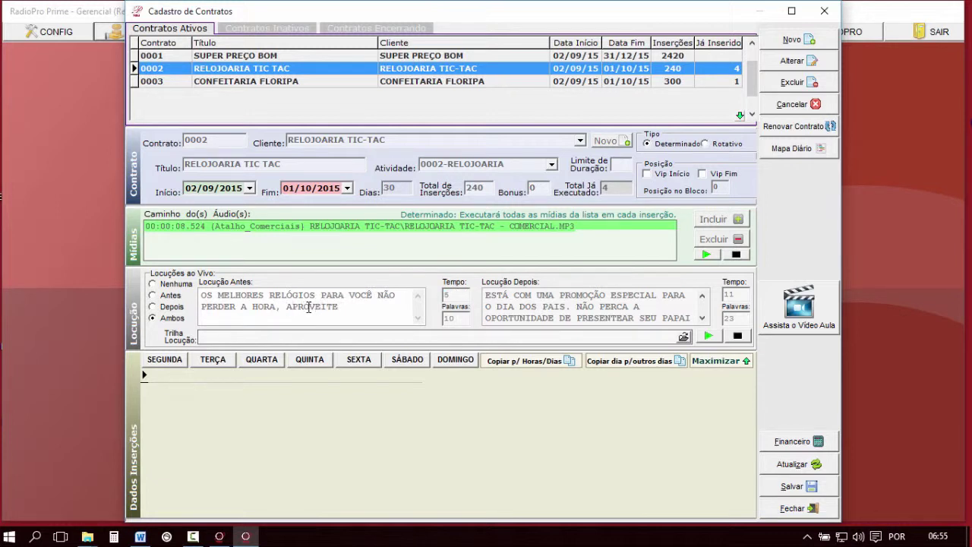
pyautogui.click(381, 304)
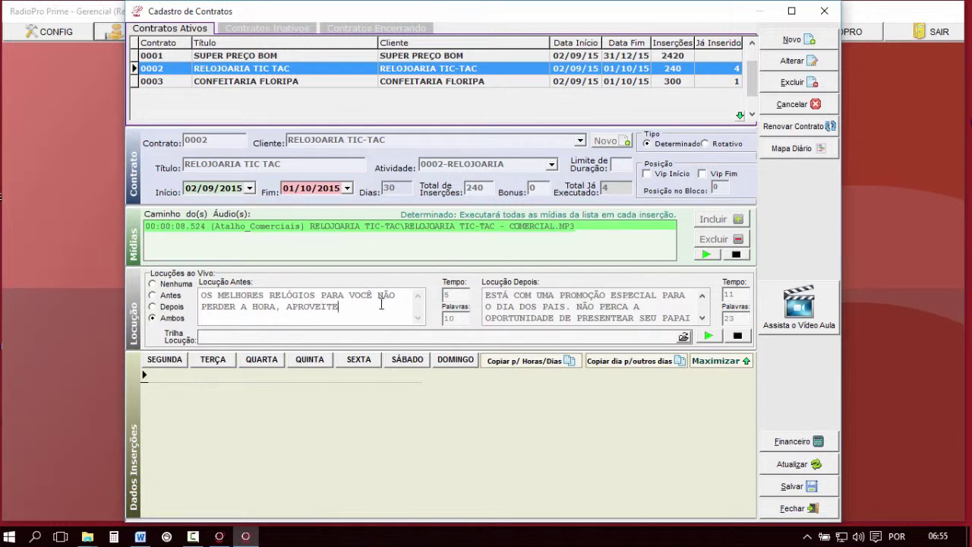
pyautogui.click(453, 294)
pyautogui.write('!!!')
pyautogui.click(458, 298)
pyautogui.moveTo(454, 294); pyautogui.dragTo(439, 295)
pyautogui.press('Tab')
# - Choose Suave (30).mp3 from the Trilhas Prime folder as the narration's background track, stop its preview and save the contract
pyautogui.click(683, 337)
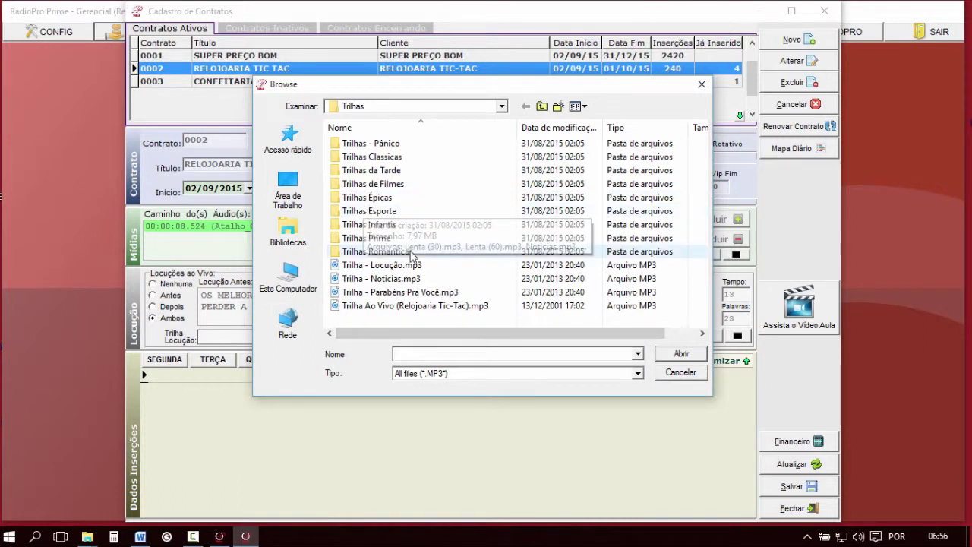
pyautogui.click(370, 240)
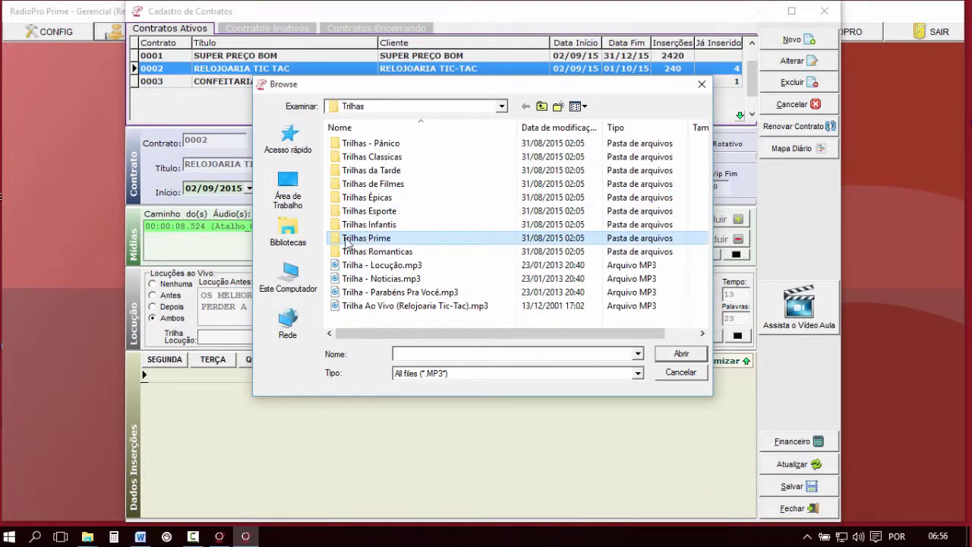
pyautogui.doubleClick(348, 239)
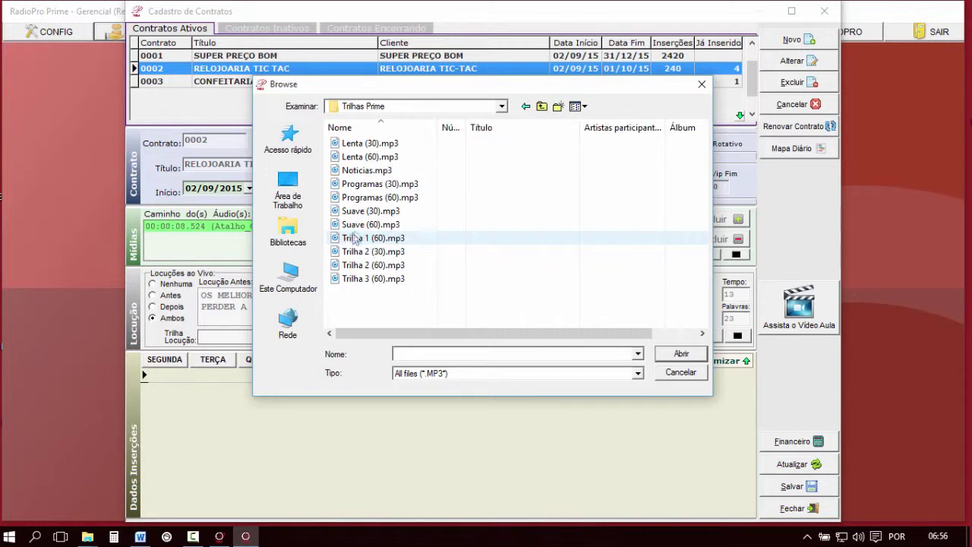
pyautogui.doubleClick(371, 211)
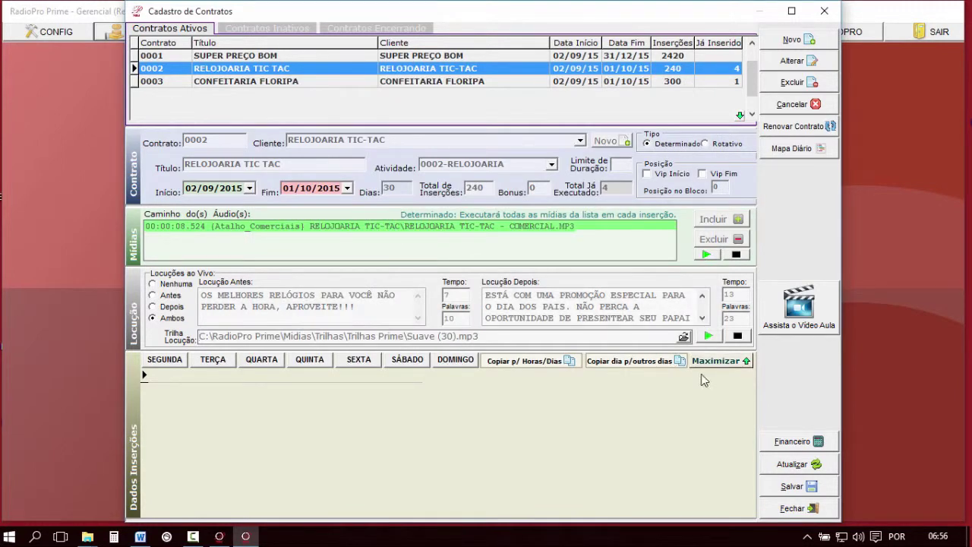
pyautogui.click(737, 336)
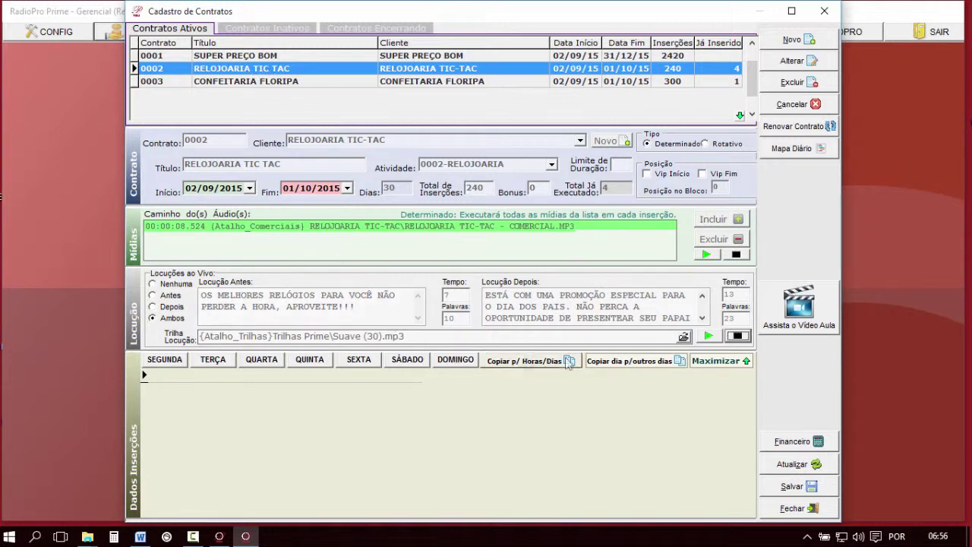
pyautogui.click(794, 487)
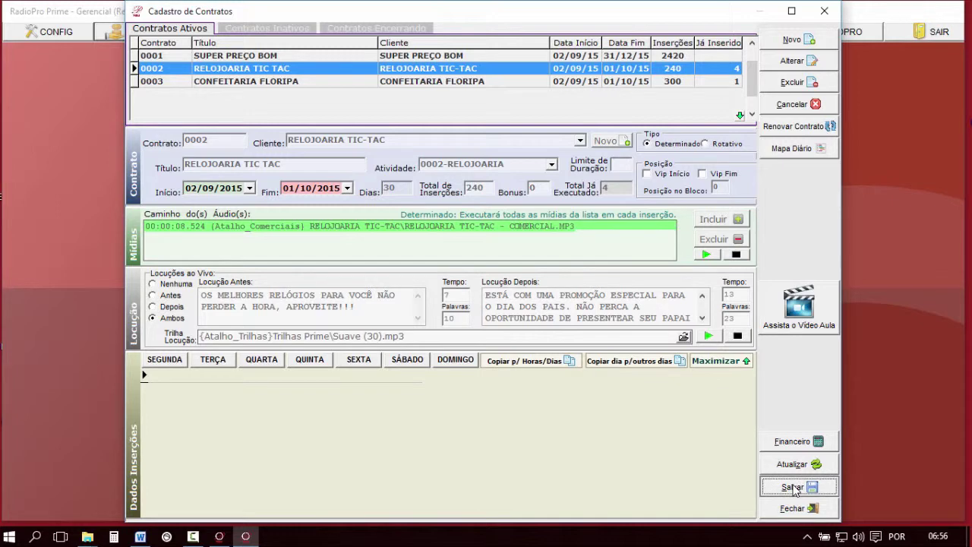
# - Switch to Prime Player, update the commercials, confirm it and show the 07:00 commercial block
pyautogui.click(220, 536)
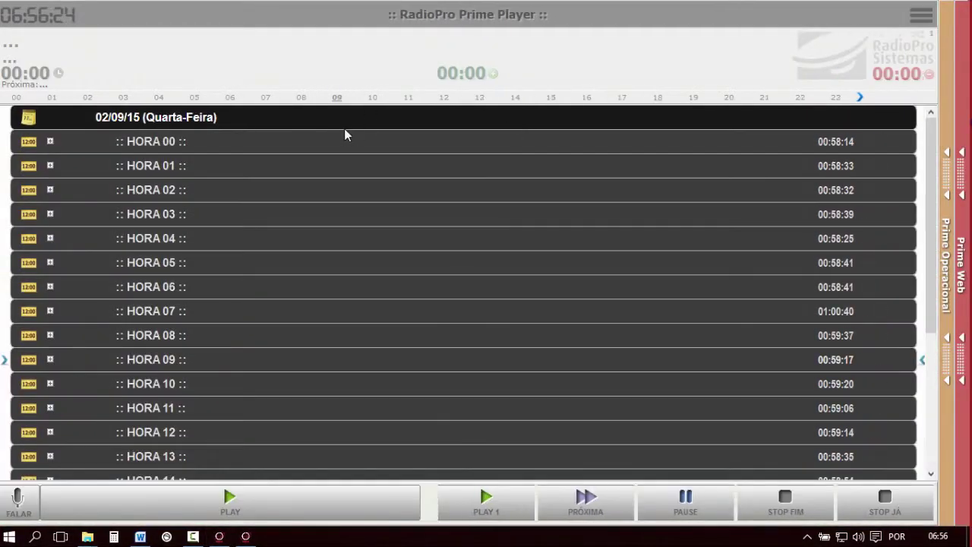
pyautogui.click(269, 97)
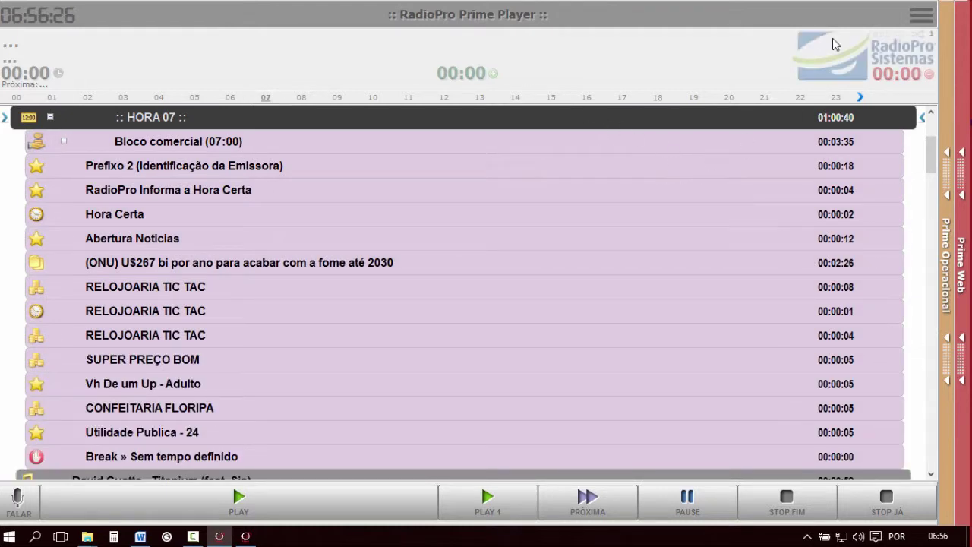
pyautogui.click(921, 15)
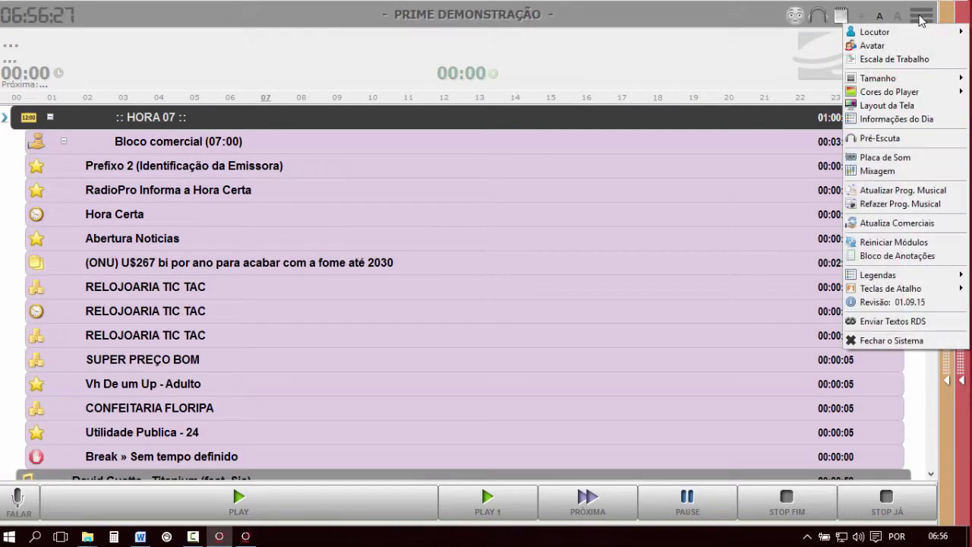
pyautogui.click(898, 223)
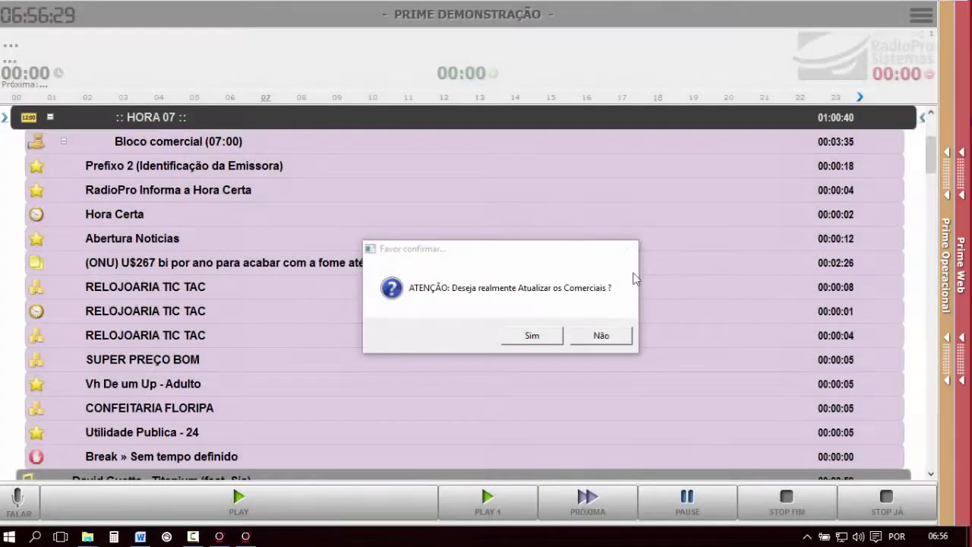
pyautogui.click(531, 336)
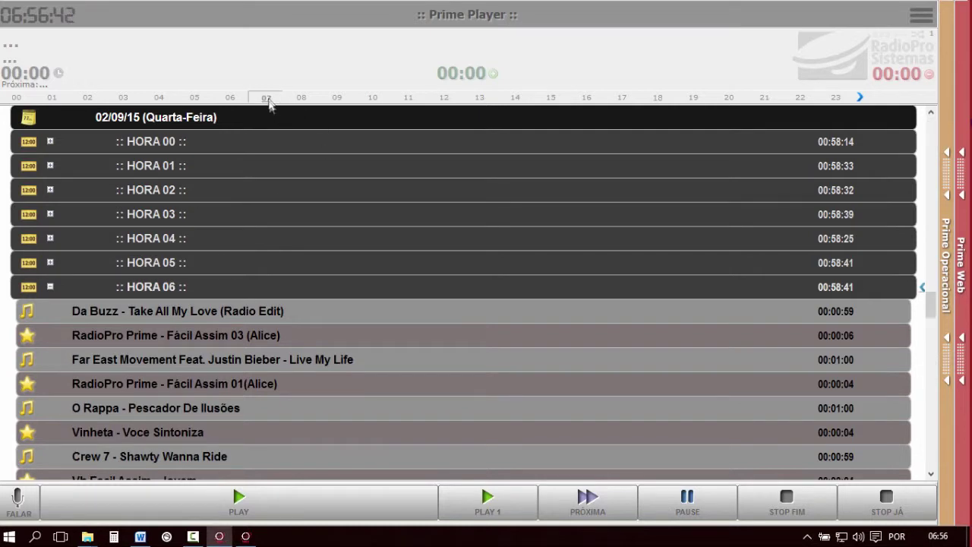
pyautogui.click(265, 97)
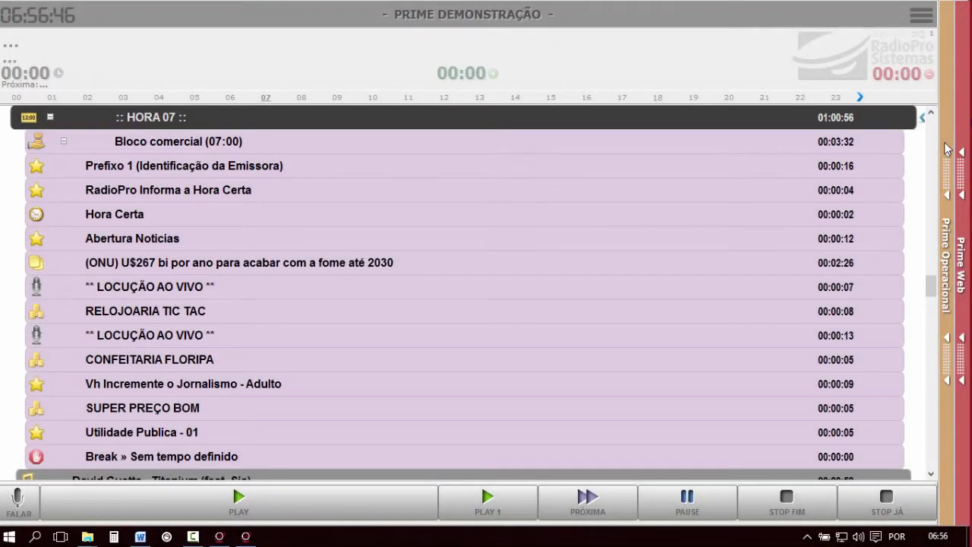
# - Insert the jingle 00 - Abertura Bloco Comercial from the Bloco Comercial - Abertura folder before the first live narration in the 07:00 block
pyautogui.click(947, 149)
pyautogui.click(670, 18)
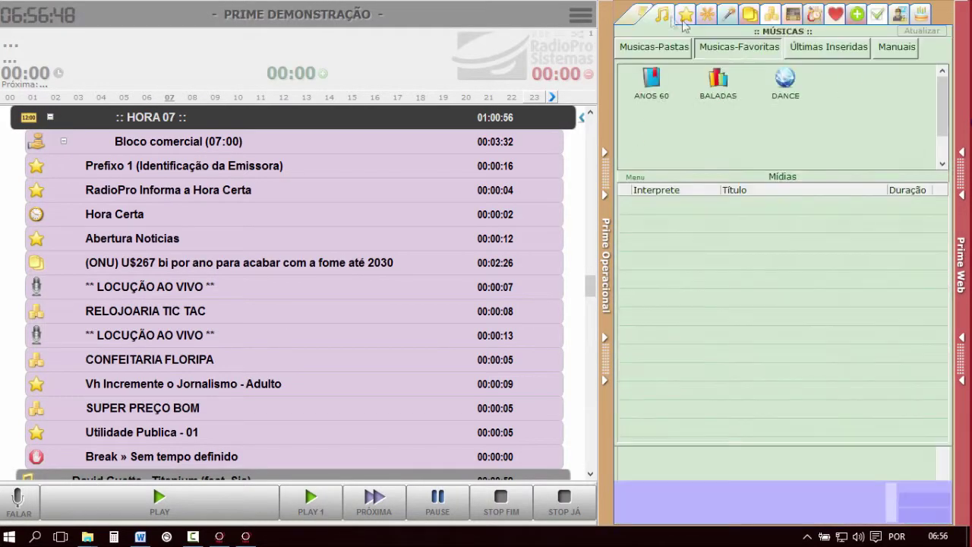
pyautogui.click(685, 15)
pyautogui.click(691, 48)
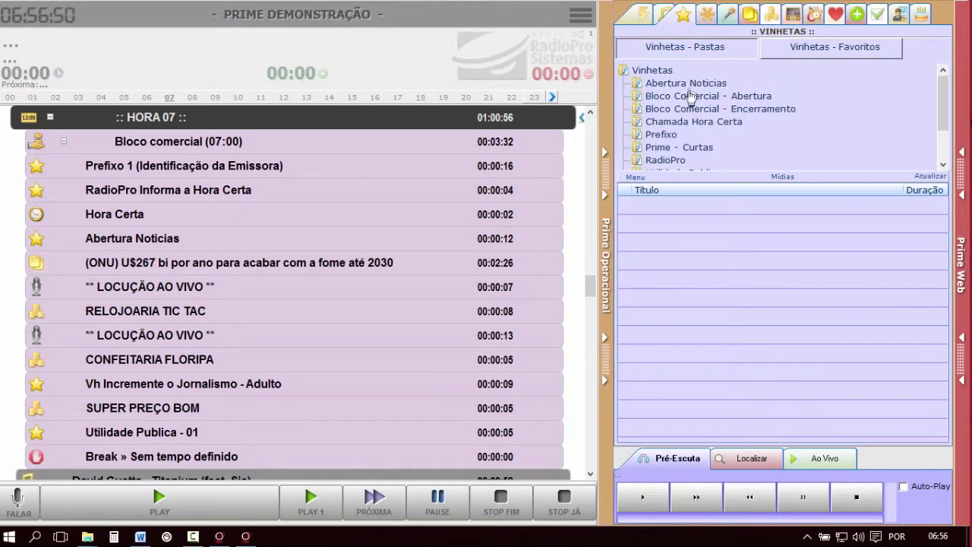
pyautogui.click(690, 93)
pyautogui.moveTo(680, 203); pyautogui.dragTo(162, 271)
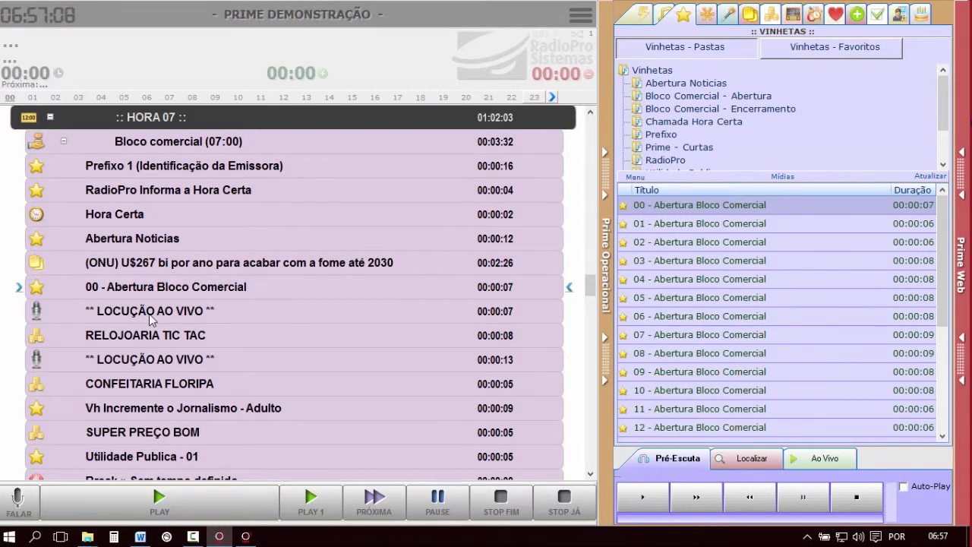
# - Play the 07:00 block from the opening jingle through both live narrations and stop playback during CONFEITARIA FLORIPA
pyautogui.click(176, 504)
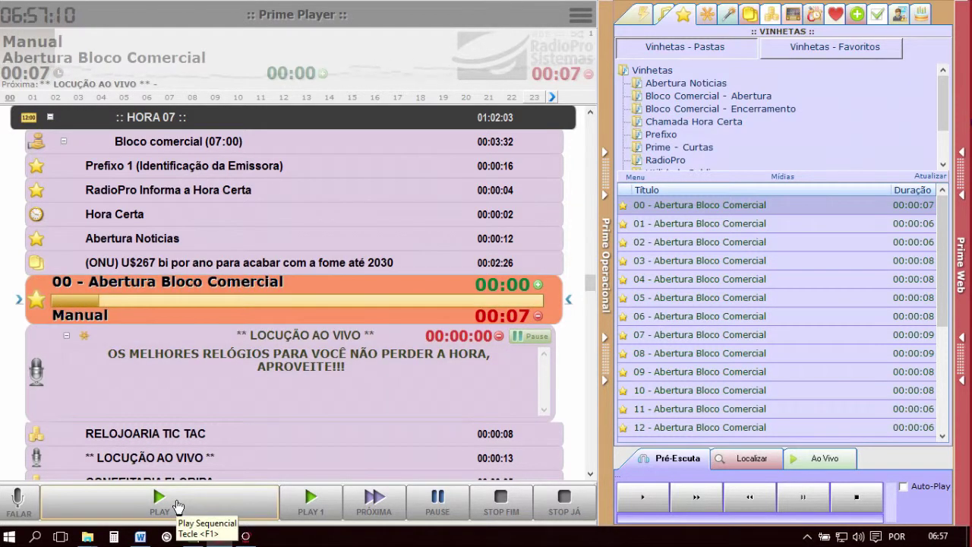
pyautogui.scroll(-1, 182, 401)
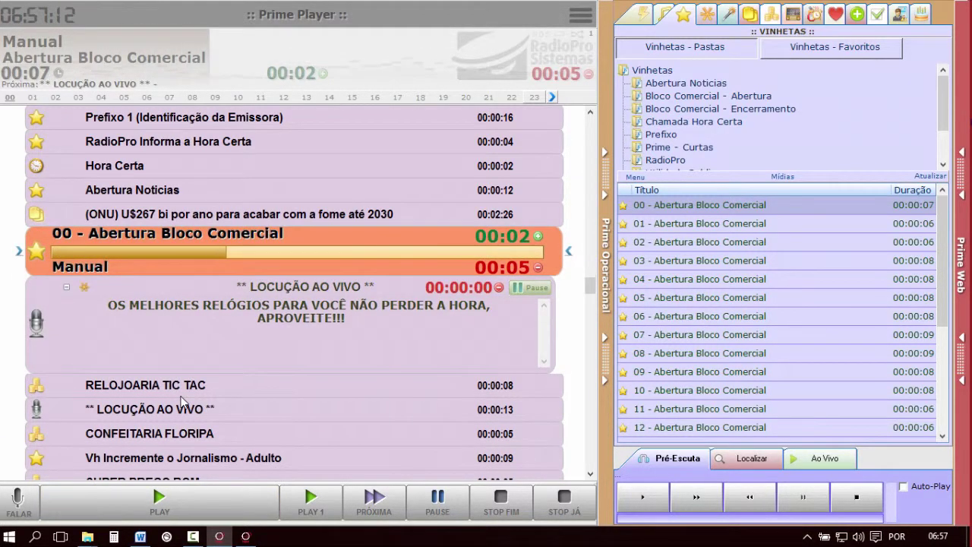
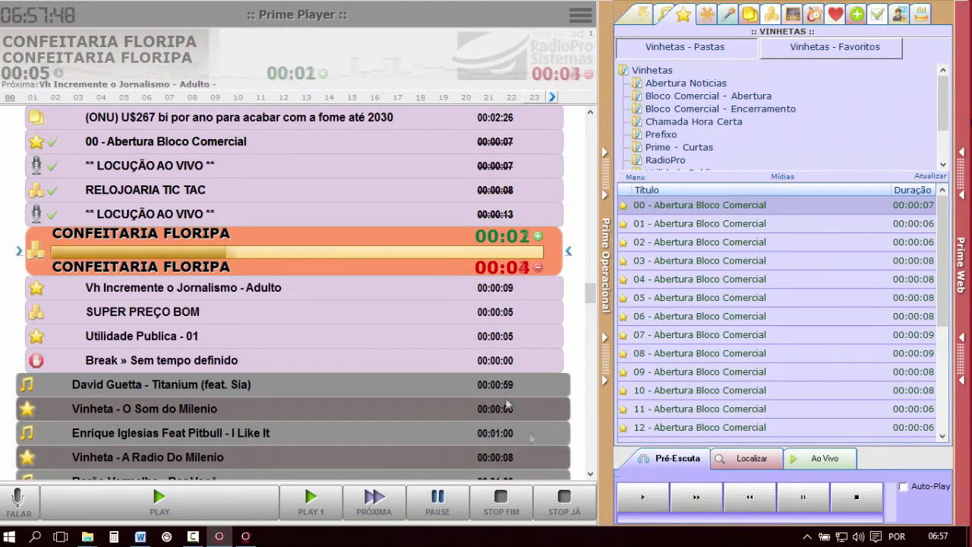
pyautogui.click(563, 505)
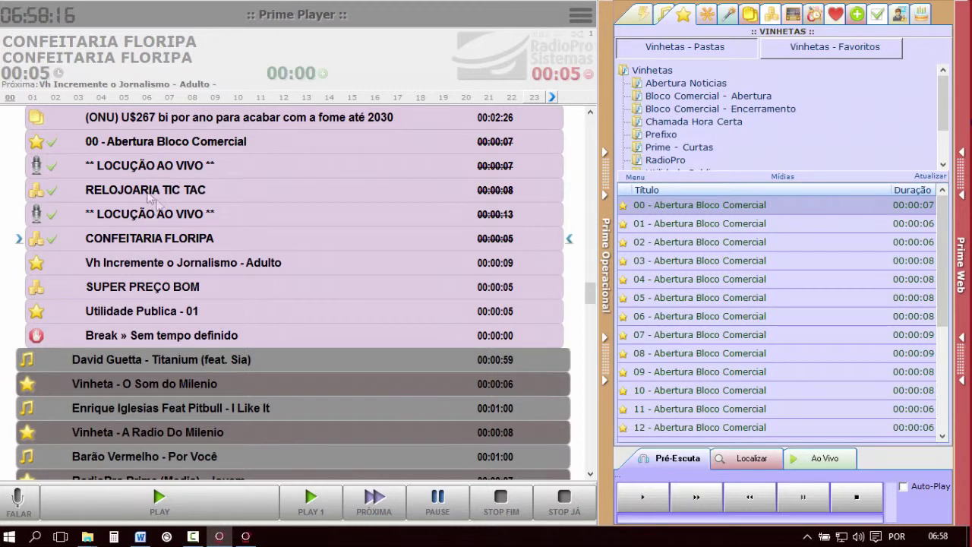
# - Insert the jingle 00 - Abertura Bloco Comercial before the first live narration in the 08:00 commercial block
pyautogui.click(183, 194)
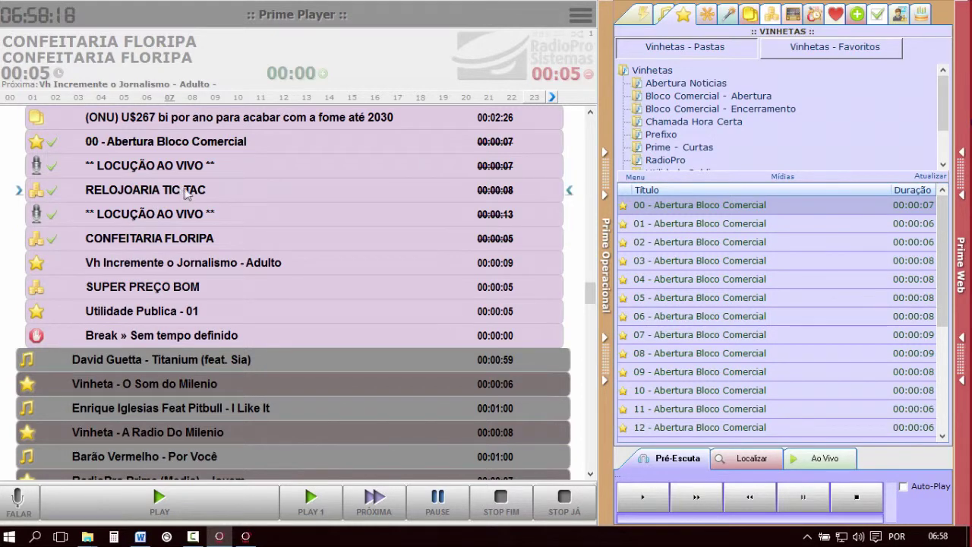
pyautogui.scroll(-6, 231, 313)
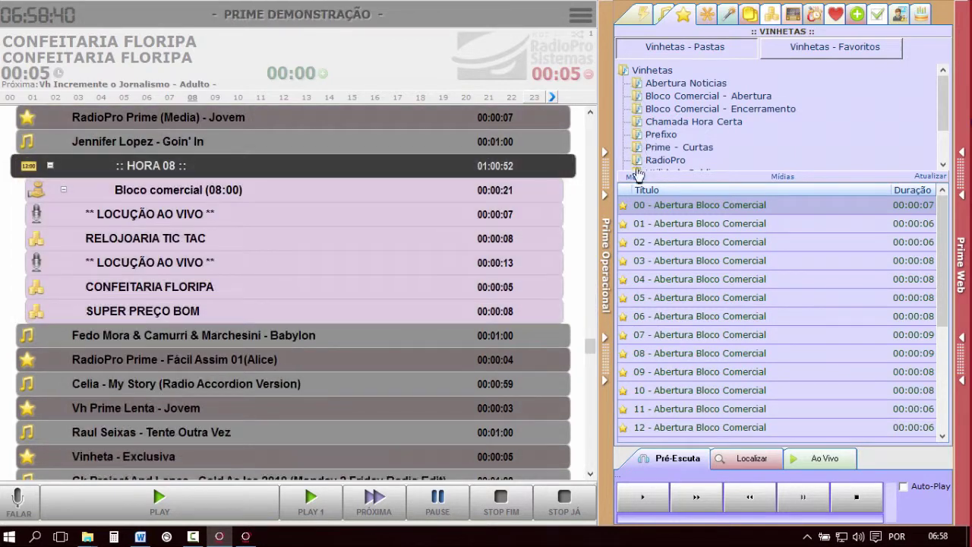
pyautogui.click(714, 209)
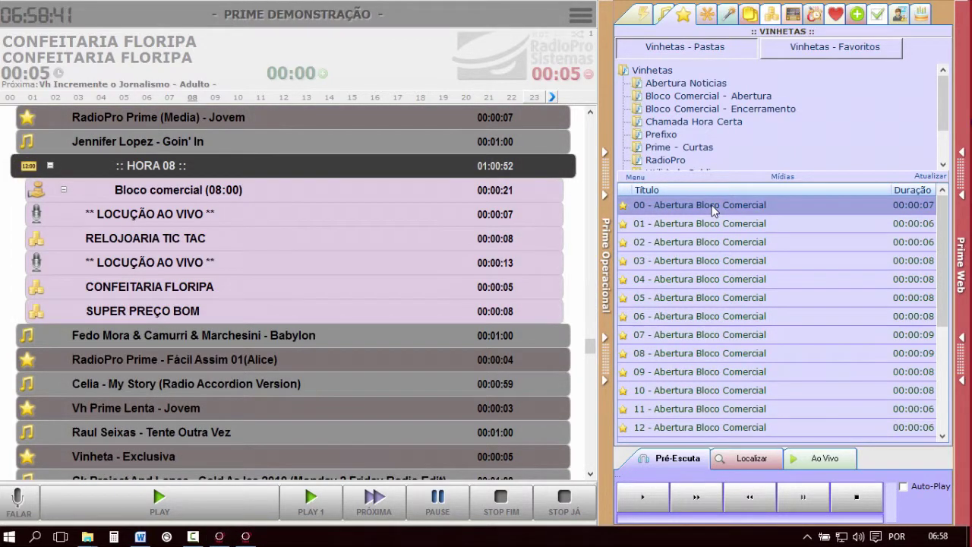
pyautogui.moveTo(726, 208); pyautogui.dragTo(205, 221)
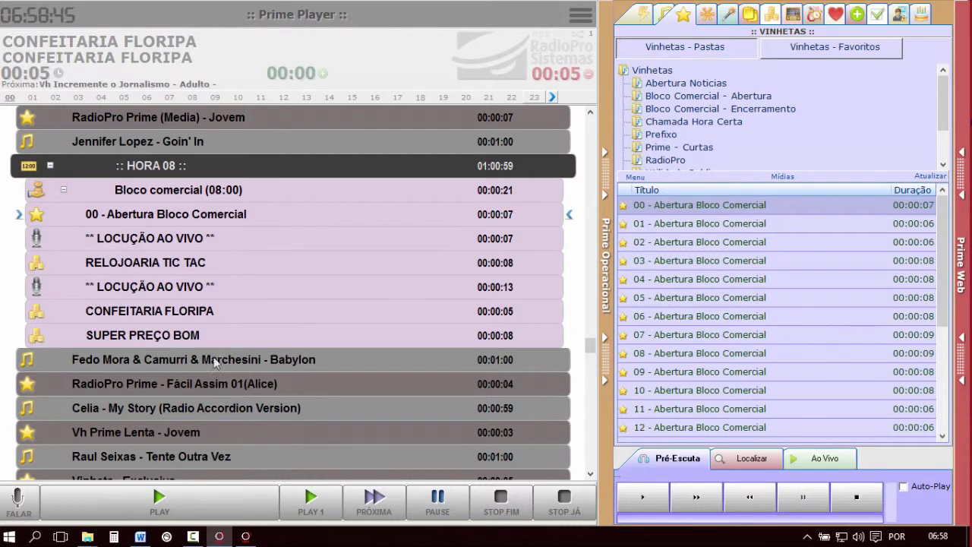
# - Play the 08:00 block from the opening jingle, pausing the countdown for each live narration and resuming playback with the commercial that follows
pyautogui.click(205, 503)
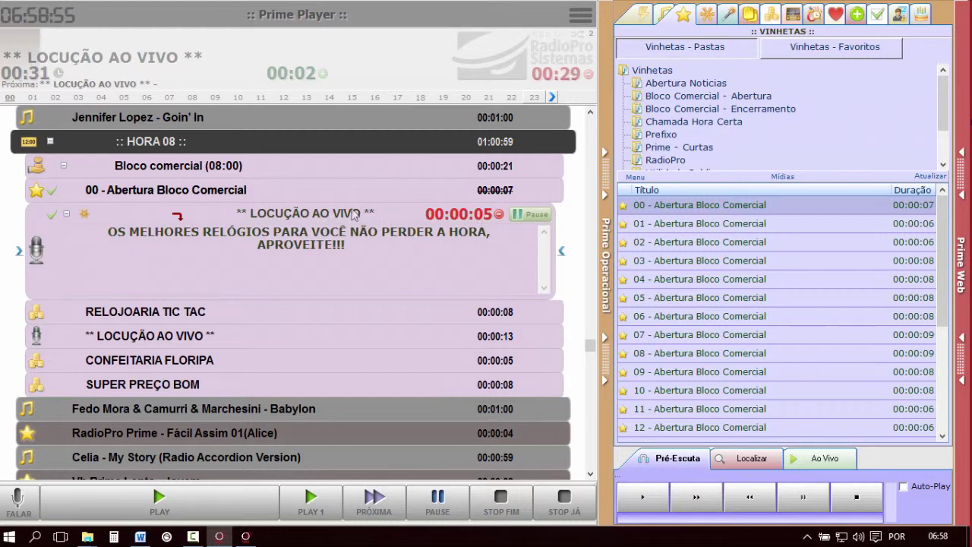
pyautogui.click(526, 216)
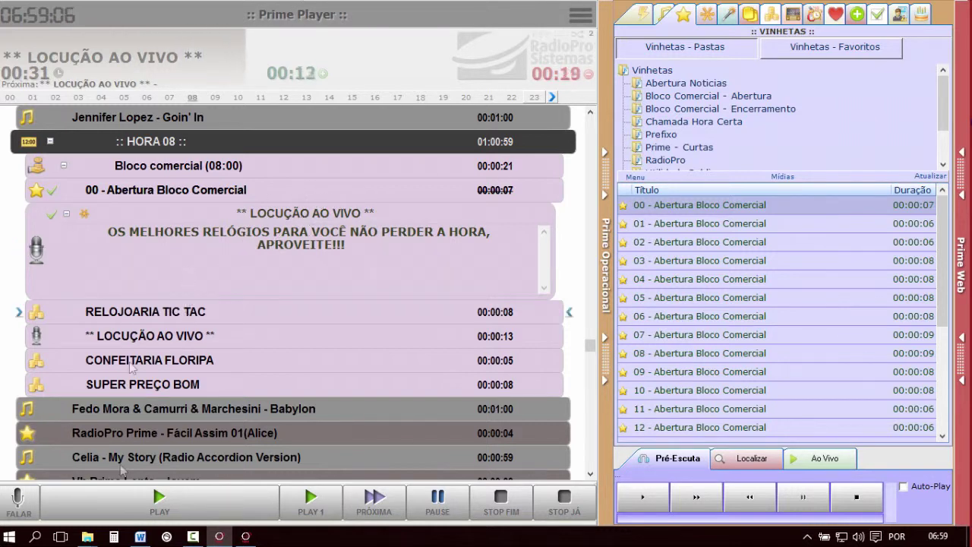
pyautogui.click(147, 499)
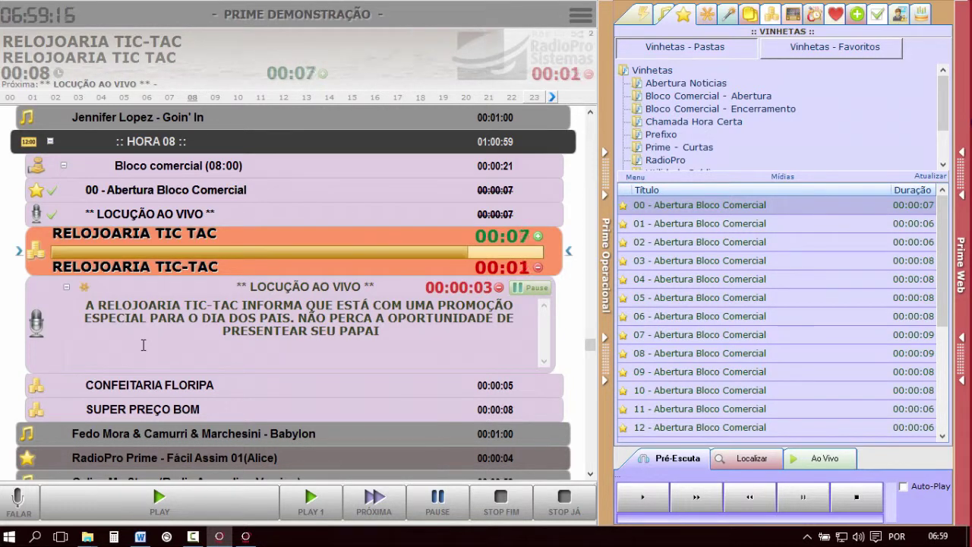
pyautogui.click(530, 240)
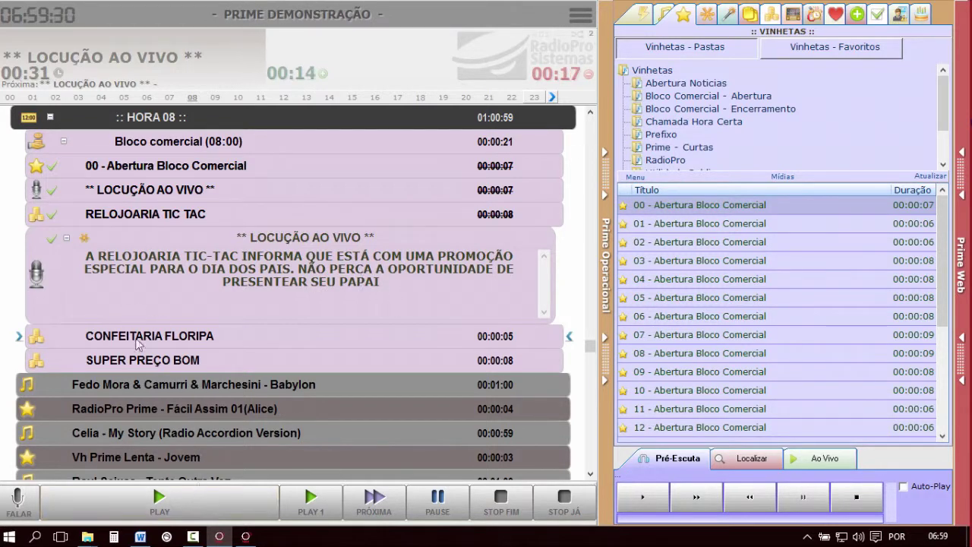
pyautogui.click(155, 501)
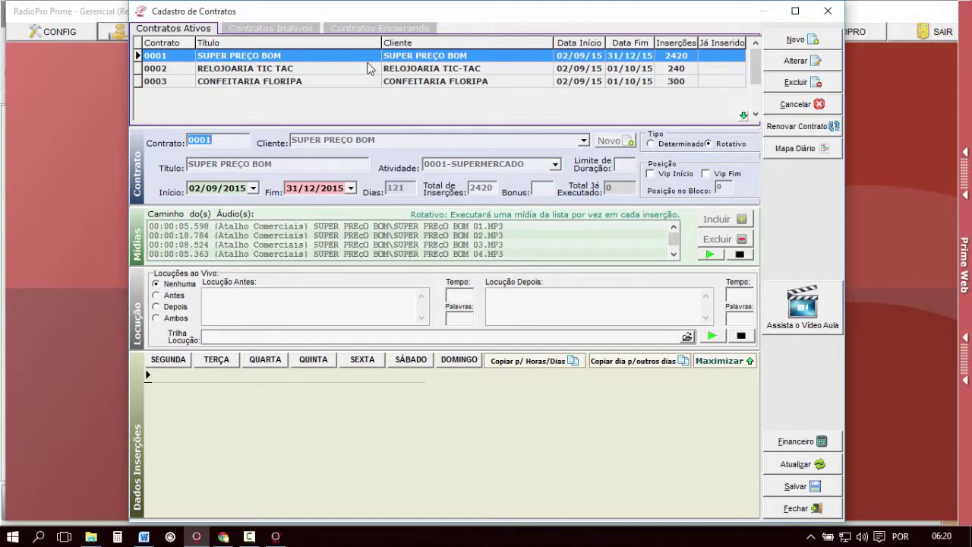
# - Switch to the contract registration and examine the 06:30 and 07:00 blocks in the daily map for 02/09/2015
pyautogui.click(787, 154)
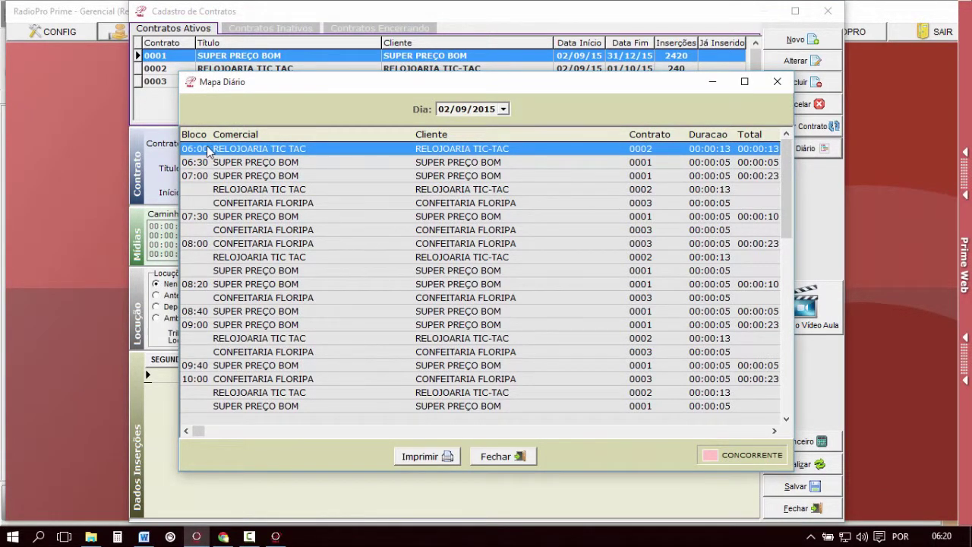
pyautogui.click(502, 109)
pyautogui.click(503, 109)
pyautogui.click(503, 109)
pyautogui.click(463, 111)
pyautogui.click(220, 163)
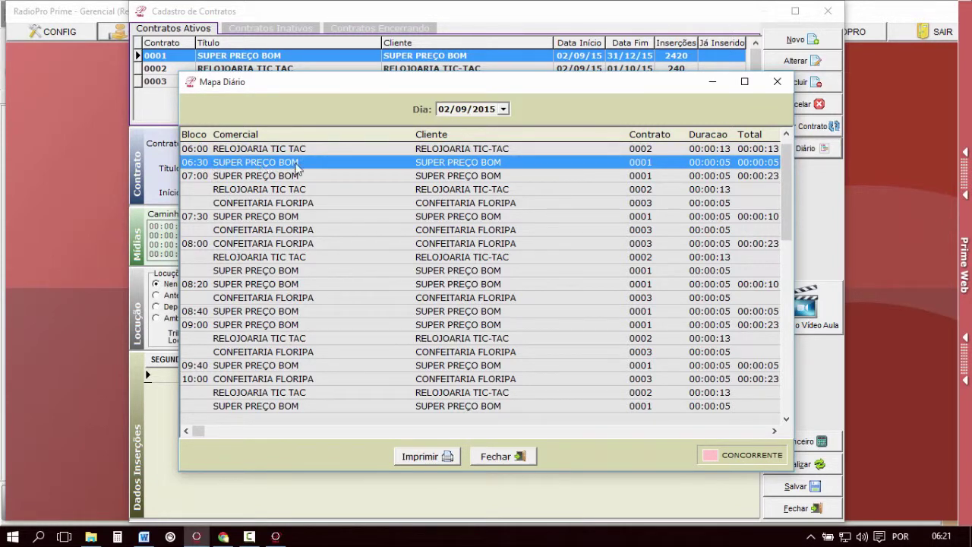
pyautogui.click(207, 178)
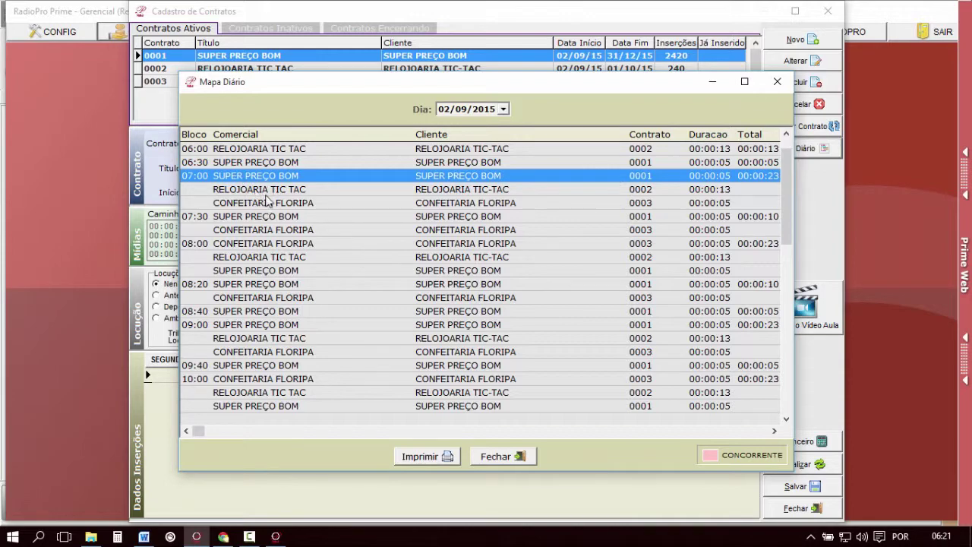
# - Preview the printable daily map report and its PDF export dialog without saving, and close the report and the map
pyautogui.click(422, 459)
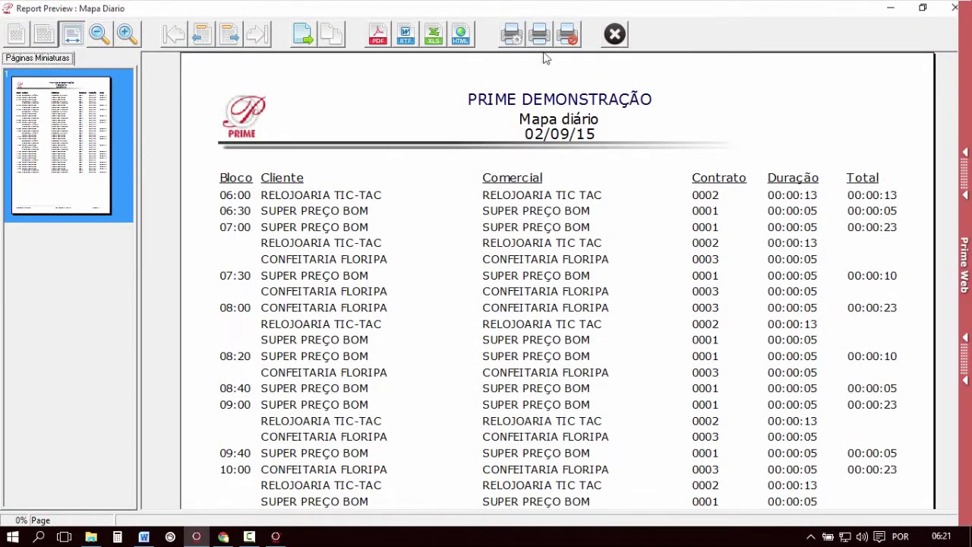
pyautogui.click(380, 32)
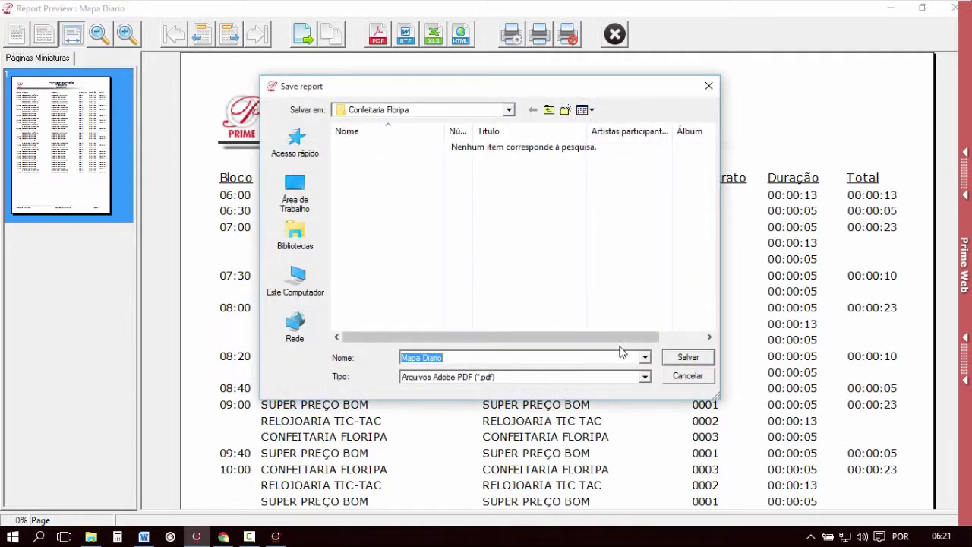
pyautogui.click(680, 379)
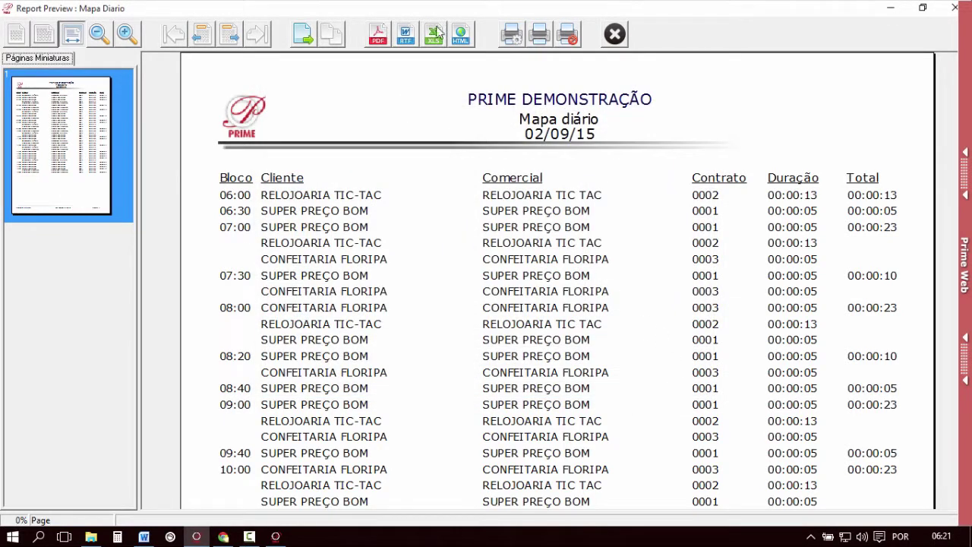
pyautogui.click(100, 35)
pyautogui.click(99, 34)
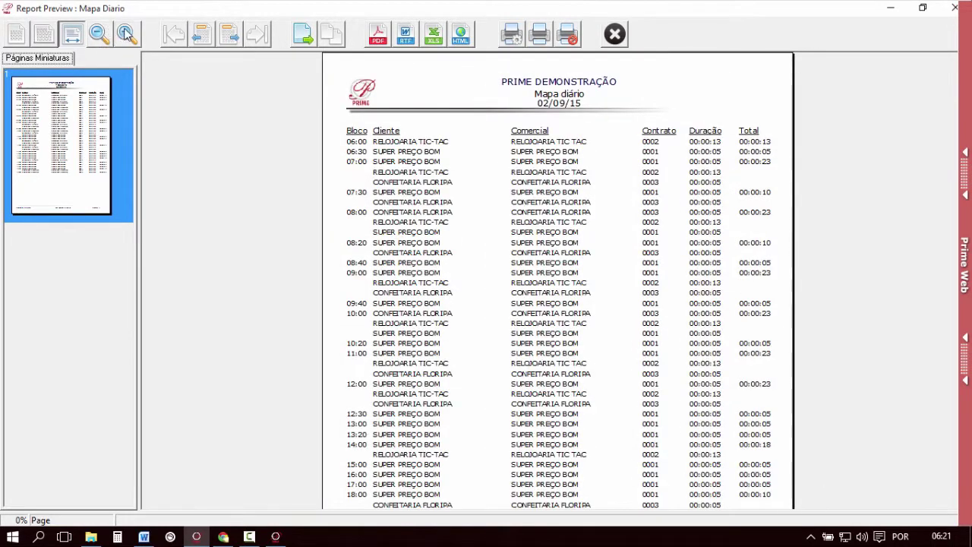
pyautogui.click(126, 34)
pyautogui.click(614, 34)
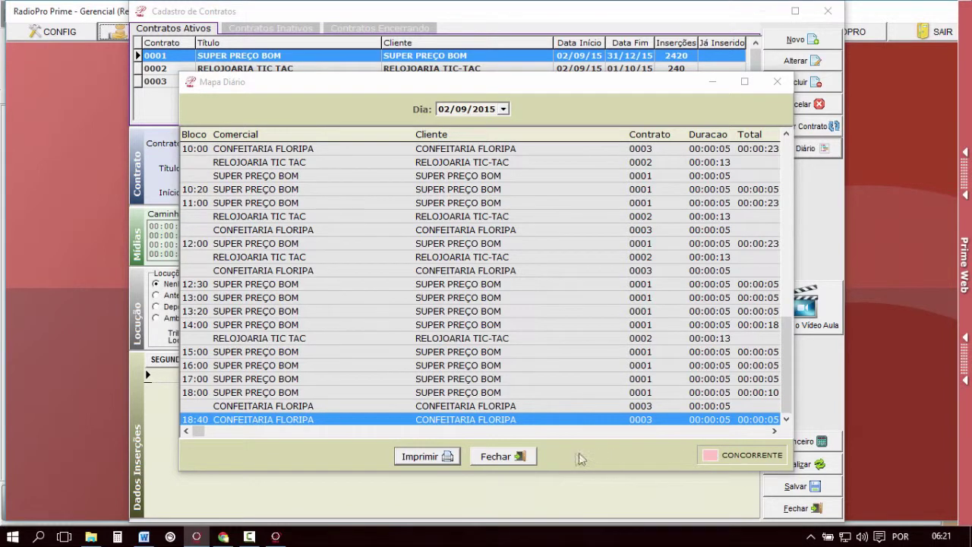
pyautogui.click(498, 456)
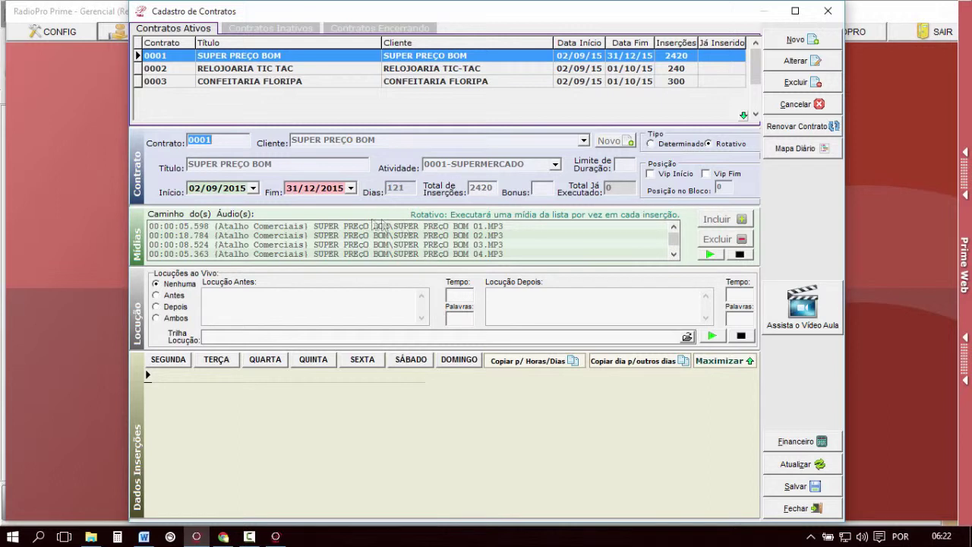
# - Set the activity of the CONFEITARIA FLORIPA contract to 0001-SUPERMERCADO and save the contract
pyautogui.click(313, 81)
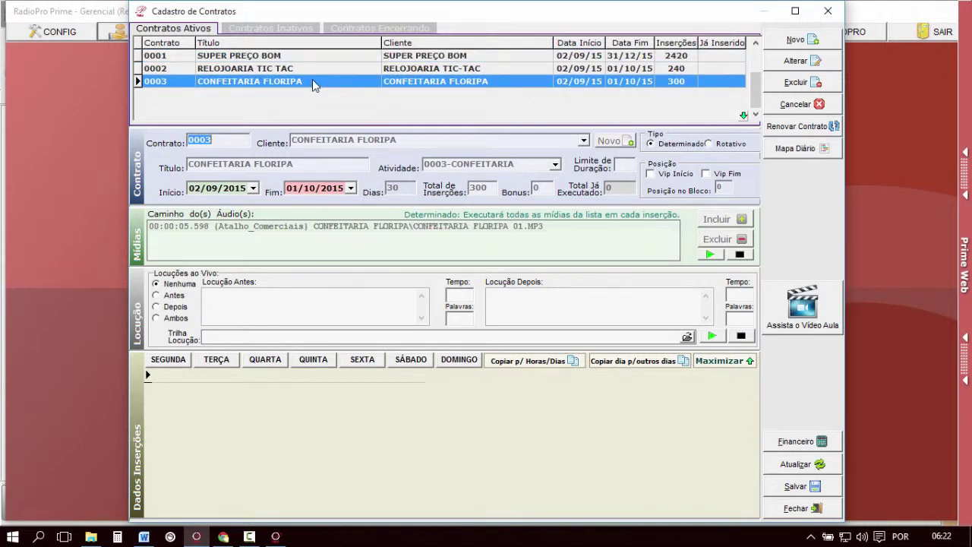
pyautogui.click(555, 165)
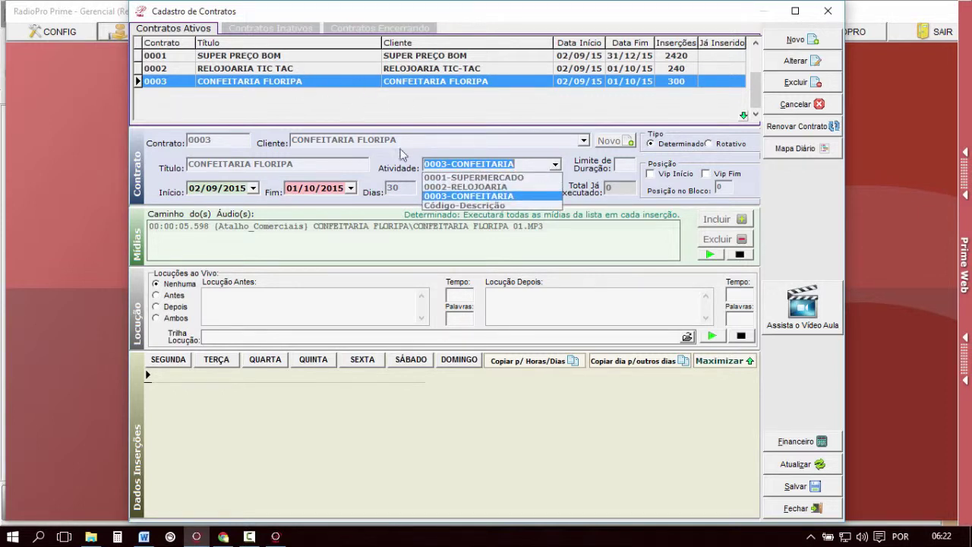
pyautogui.click(461, 178)
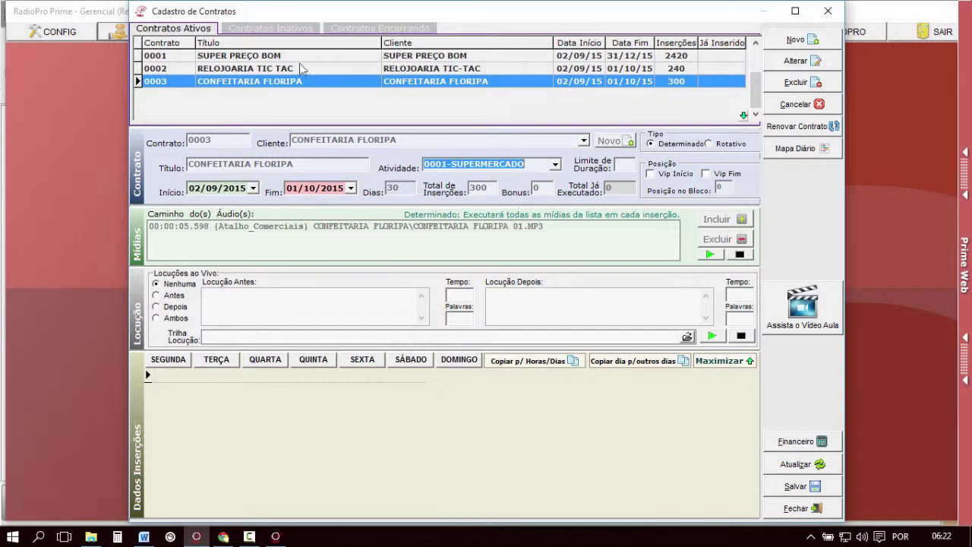
pyautogui.click(796, 487)
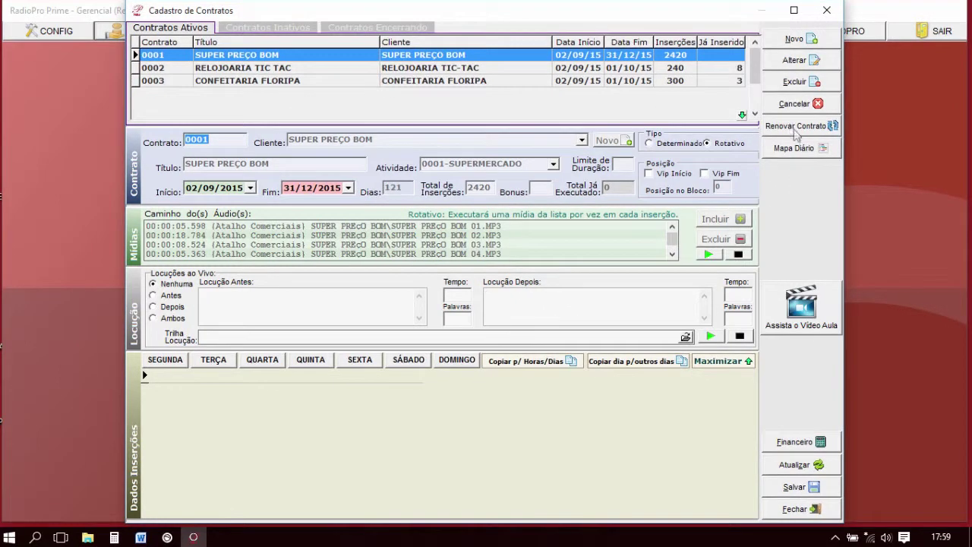
# - Open the daily map for 04/09/2015 and examine the highlighted competing commercials in the 07:30 and 08:20 blocks
pyautogui.click(803, 149)
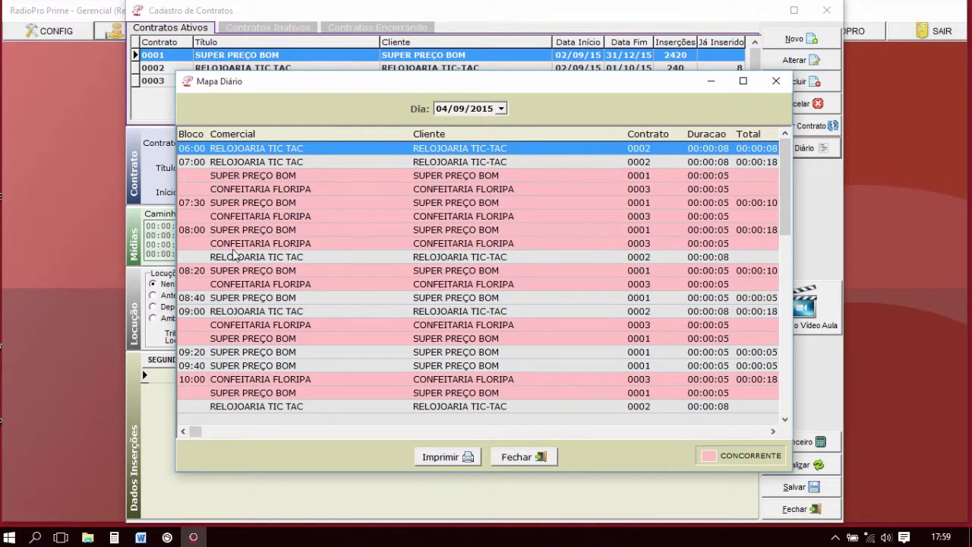
pyautogui.click(259, 217)
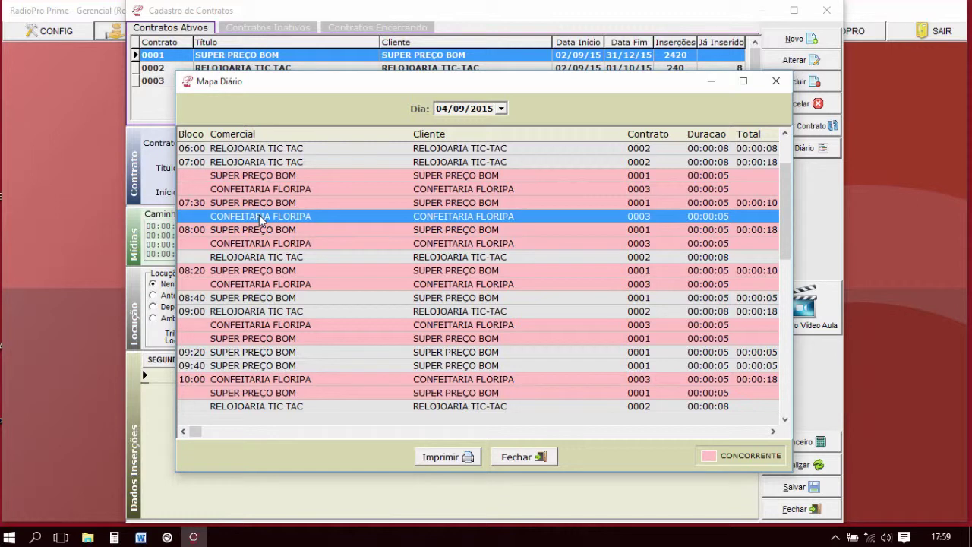
pyautogui.click(254, 284)
pyautogui.click(256, 272)
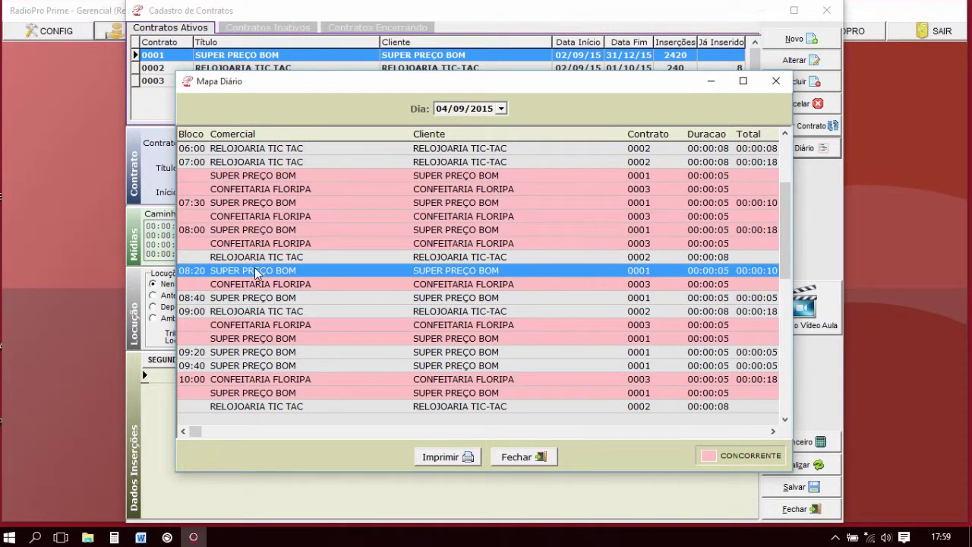
pyautogui.click(266, 284)
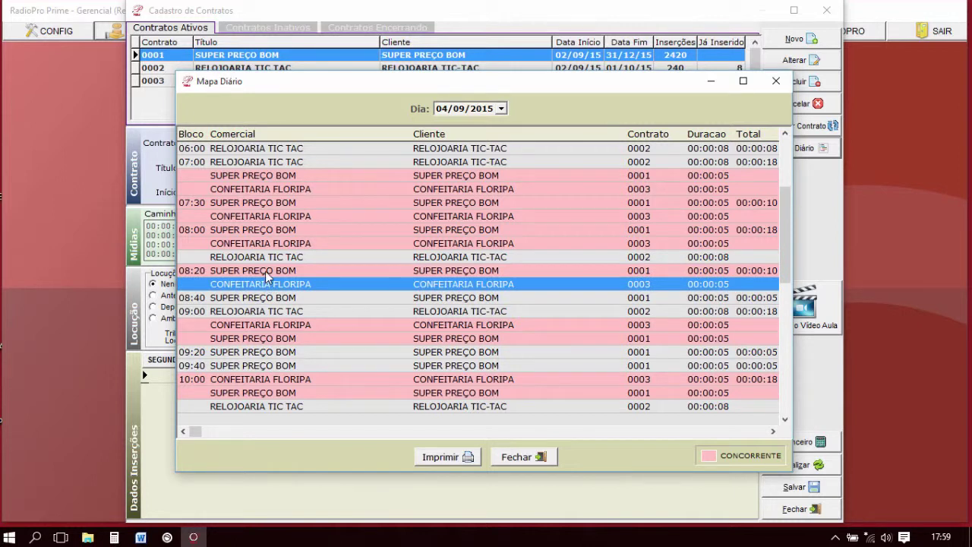
pyautogui.click(266, 272)
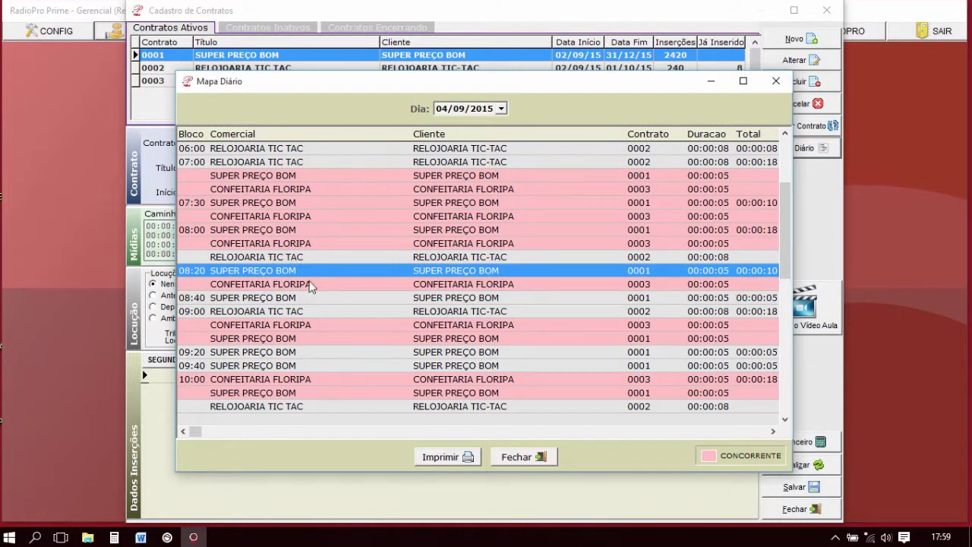
pyautogui.click(310, 284)
pyautogui.click(442, 457)
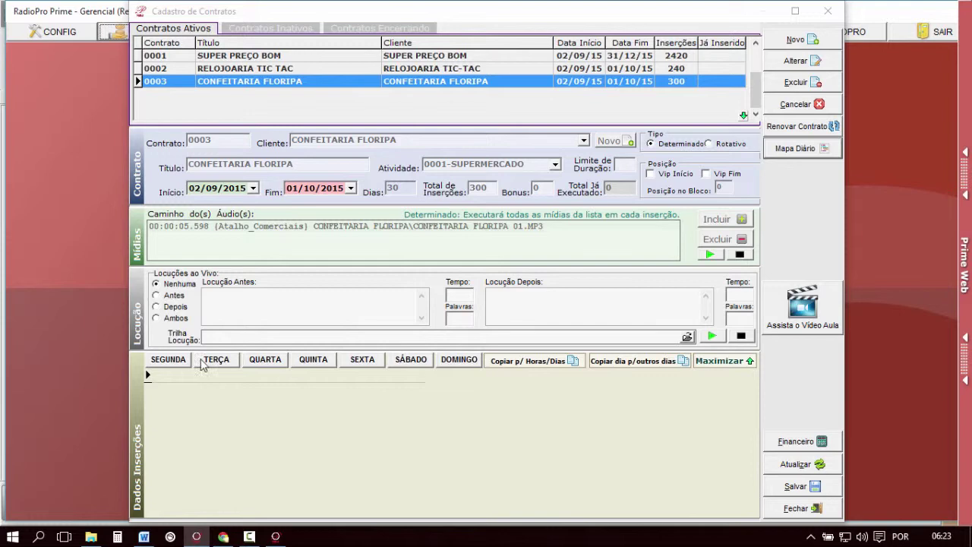
# - Maximize the Monday insertions of the CONFEITARIA FLORIPA contract and check which client competes with it in the 07:00 block
pyautogui.click(169, 360)
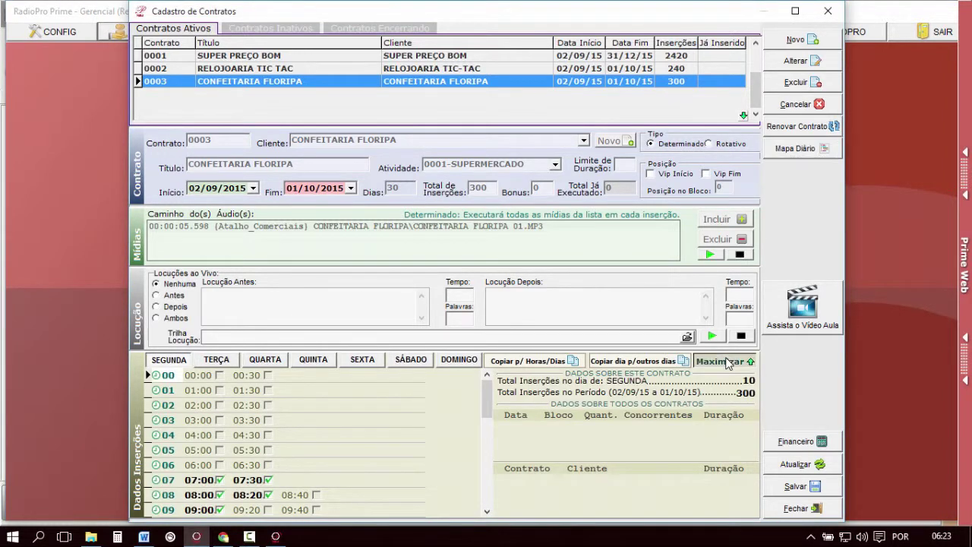
pyautogui.click(721, 361)
pyautogui.click(202, 256)
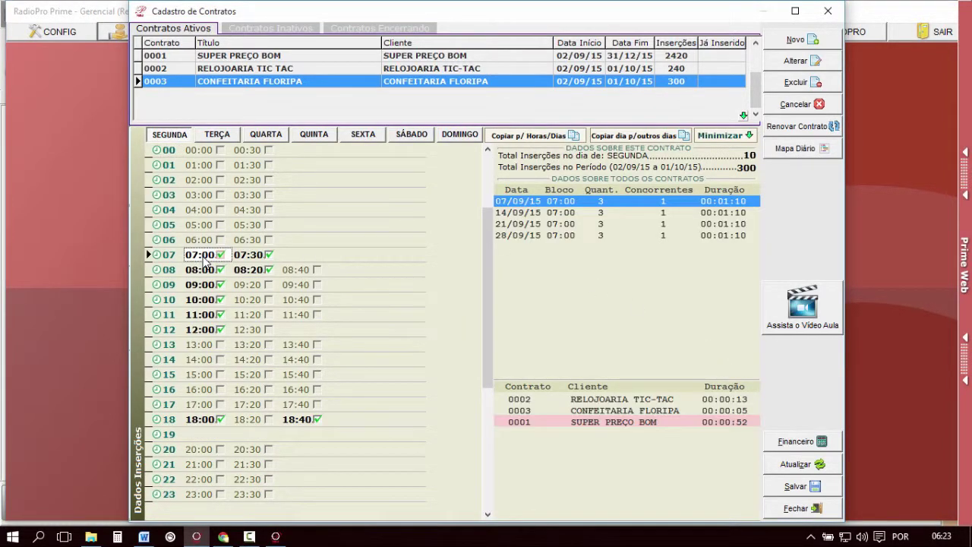
pyautogui.click(220, 255)
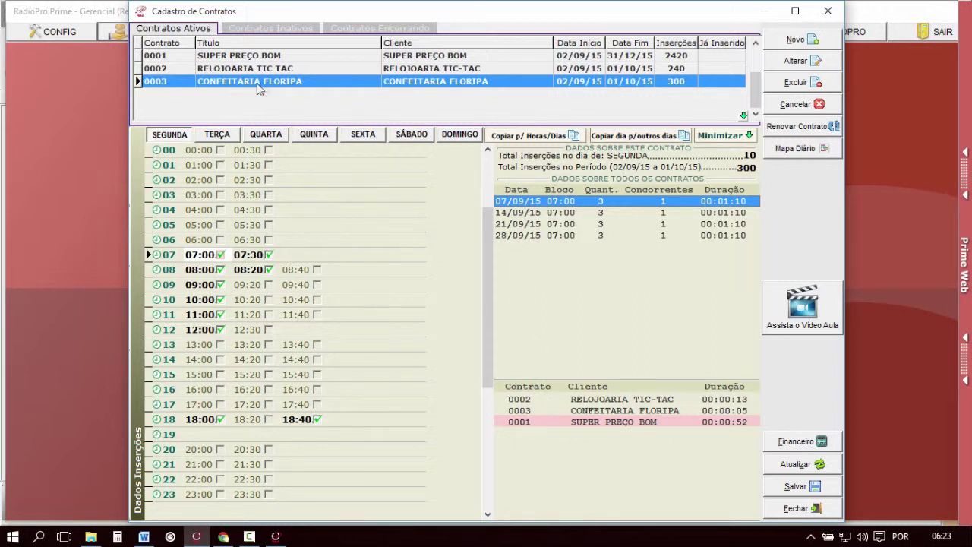
pyautogui.click(591, 422)
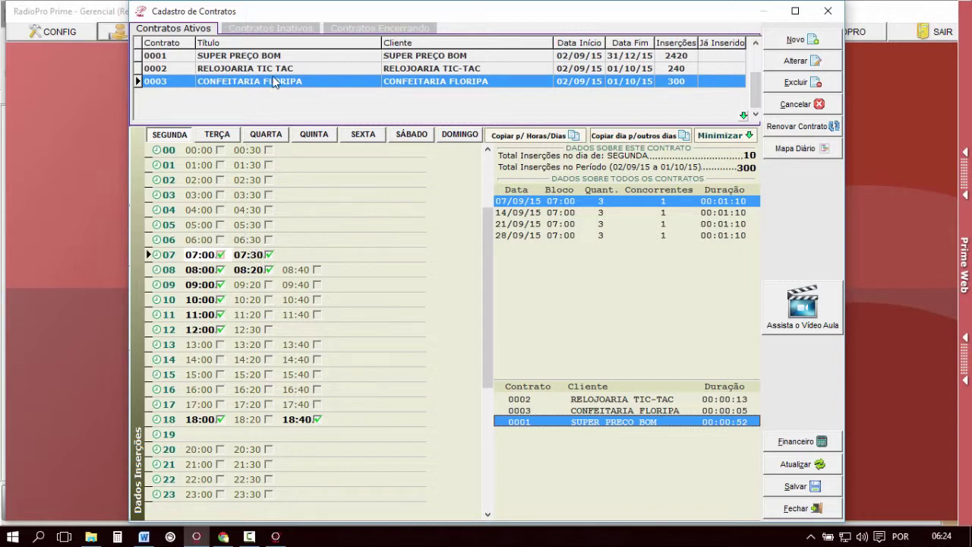
# - Move the Monday insertion of the SUPER PREÇO BOM contract from the 09:00 block to the 20:00 block
pyautogui.press('Up')
pyautogui.press('Up')
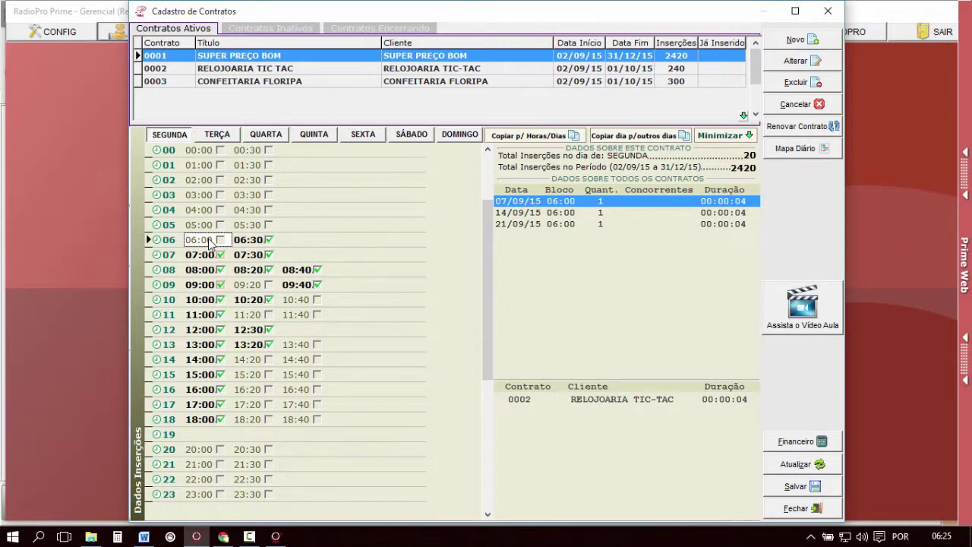
pyautogui.click(212, 287)
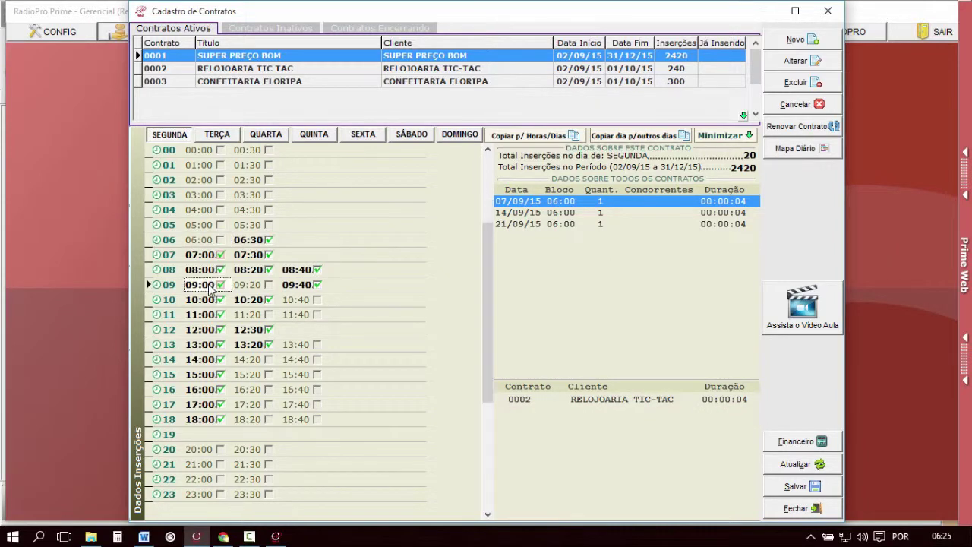
pyautogui.click(194, 450)
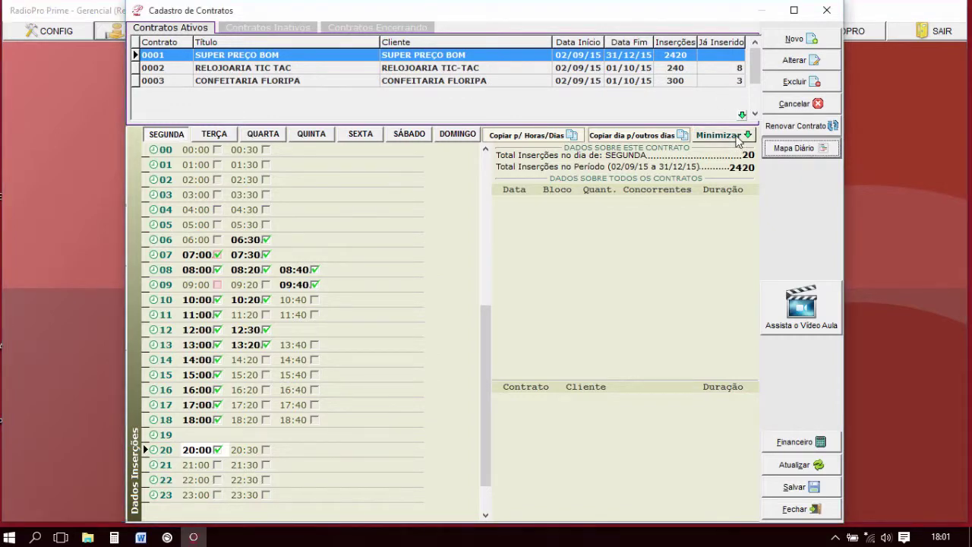
# - Minimize the insertion grid and examine the competing commercials in the daily map for 04/09/2015
pyautogui.click(735, 137)
pyautogui.click(796, 147)
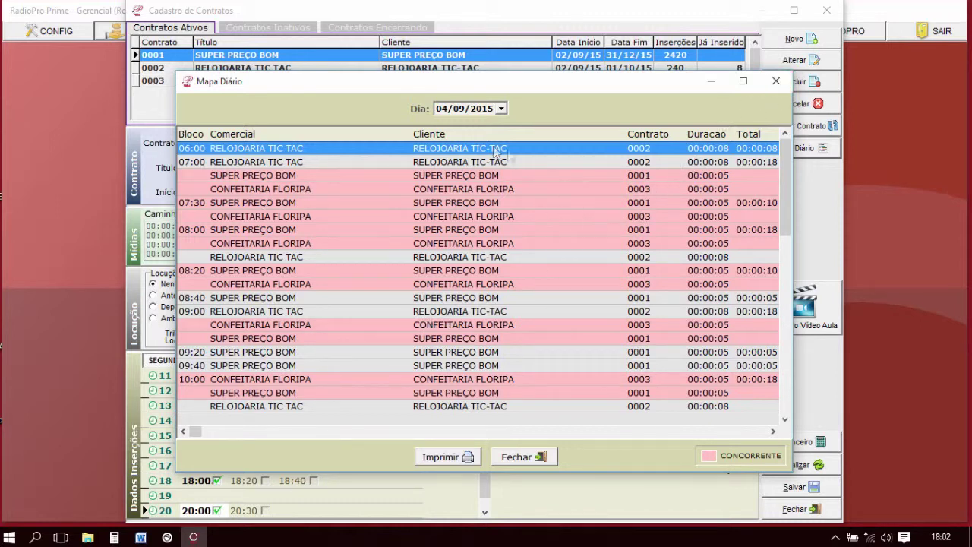
pyautogui.click(776, 81)
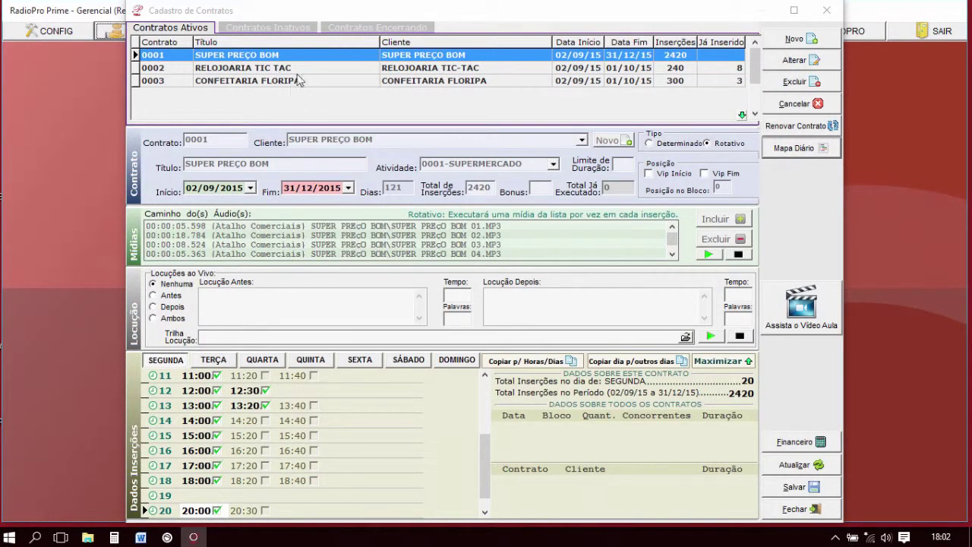
pyautogui.click(804, 151)
pyautogui.click(776, 82)
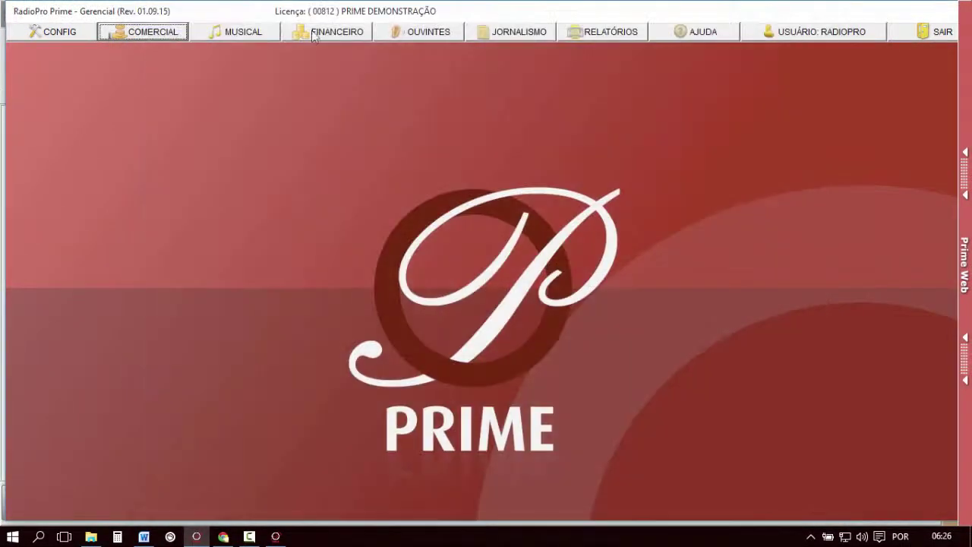
# - Generate the contract registration report for contract 0001 SUPER PREÇO BOM and examine its hourly insertions by weekday
pyautogui.click(594, 35)
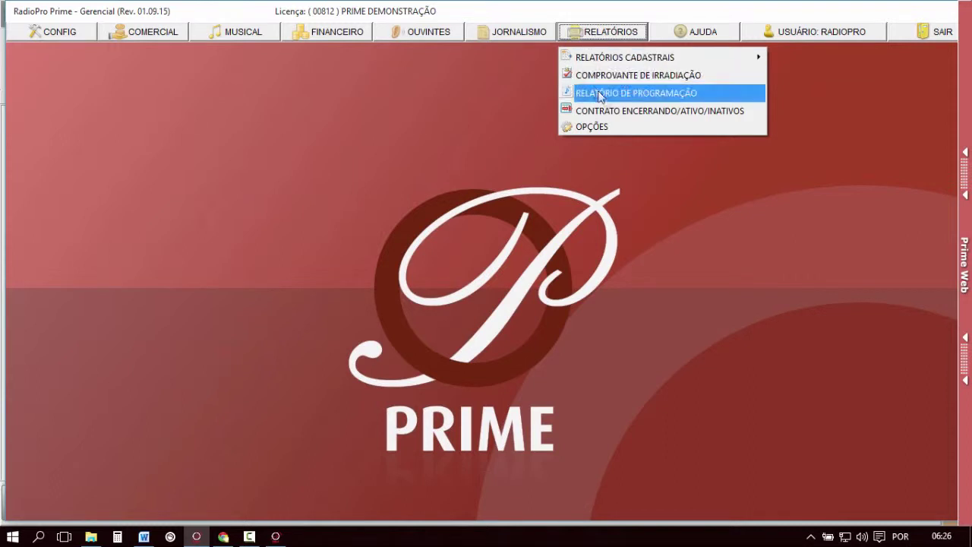
pyautogui.moveTo(624, 60)
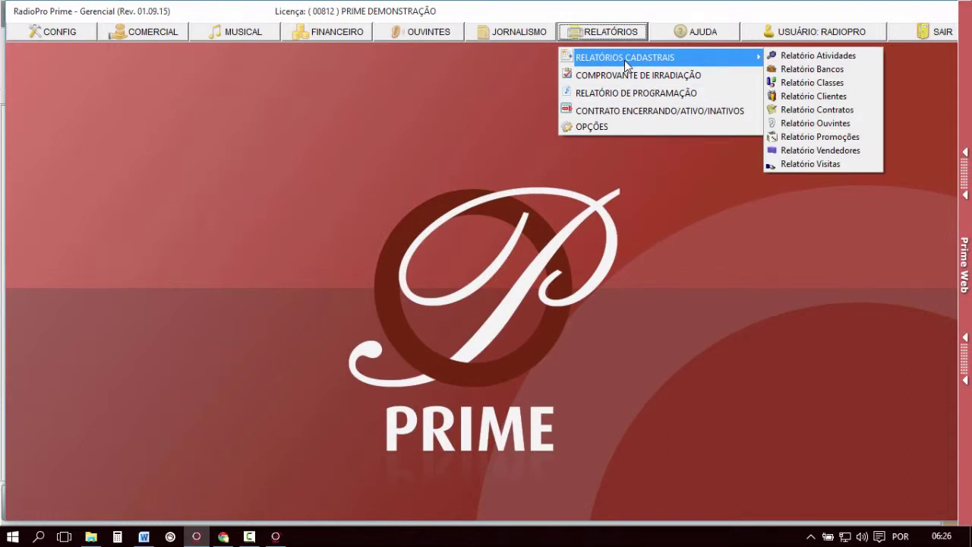
pyautogui.click(832, 110)
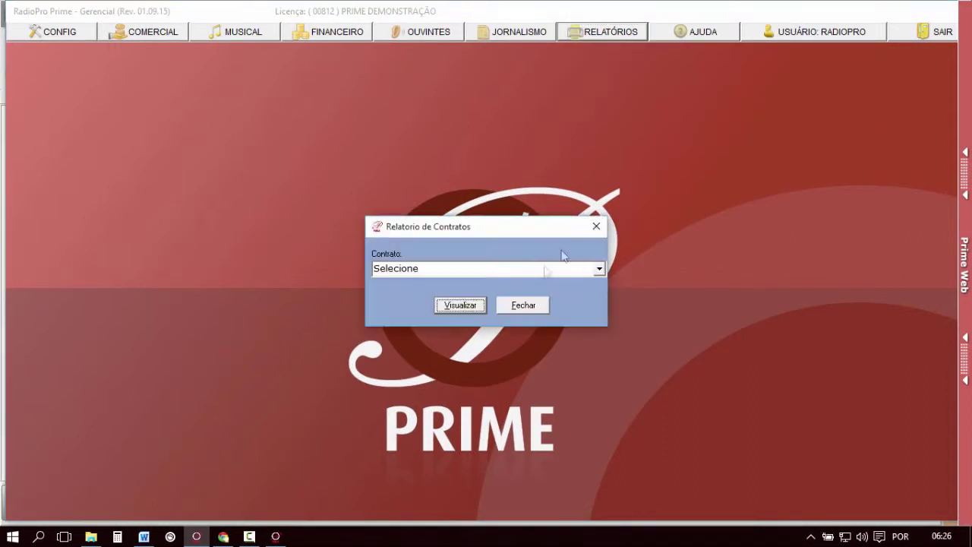
pyautogui.click(599, 269)
pyautogui.click(406, 286)
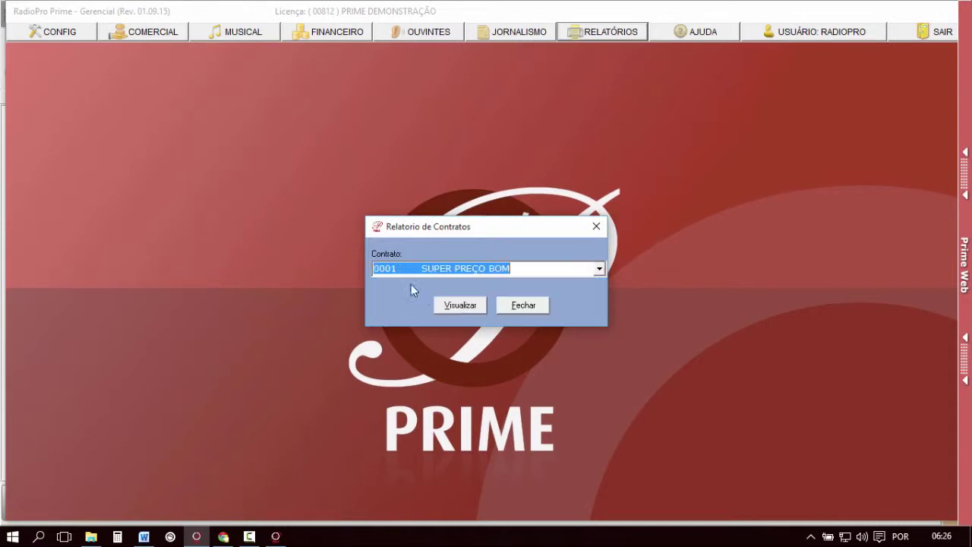
pyautogui.click(457, 308)
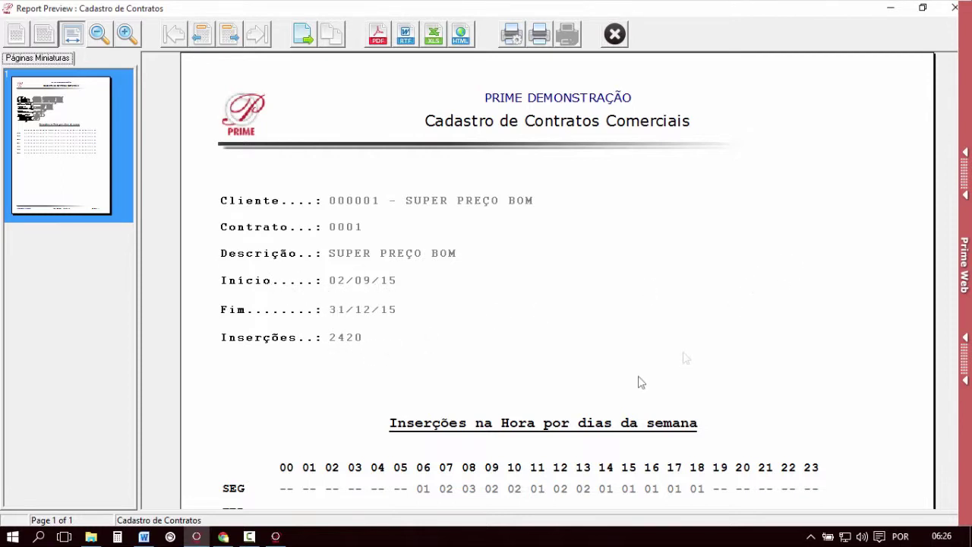
pyautogui.scroll(-3, 445, 198)
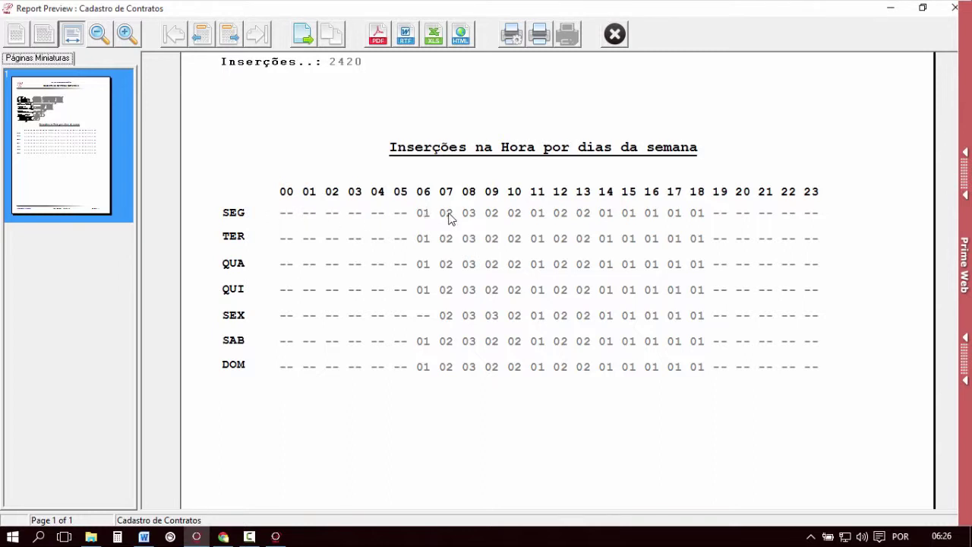
pyautogui.scroll(3, 472, 235)
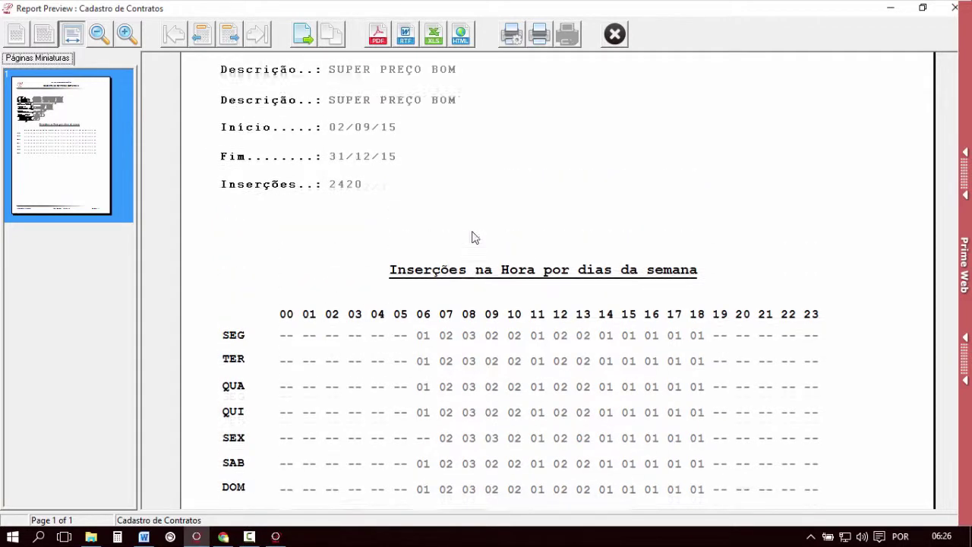
pyautogui.scroll(3, 398, 182)
pyautogui.scroll(-3, 451, 348)
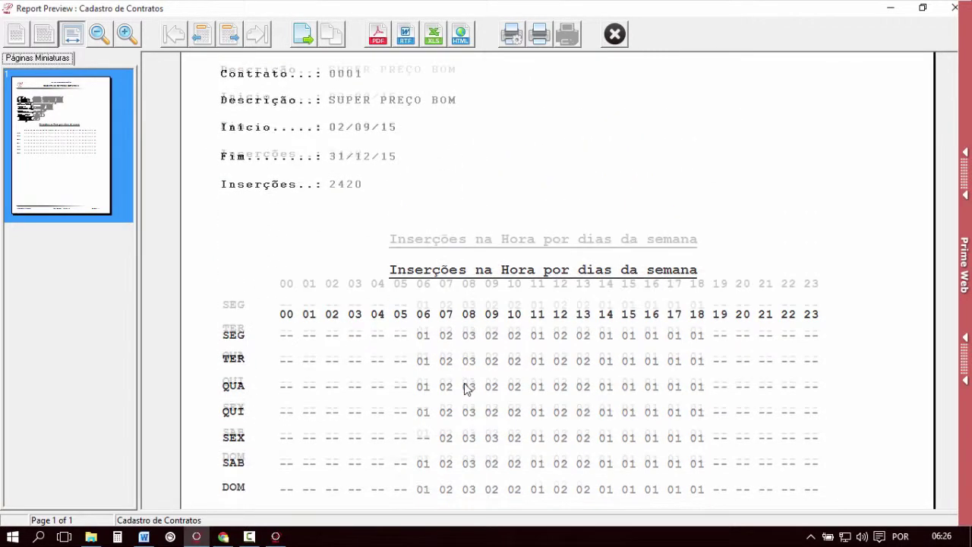
# - Check the PDF export of the contract report, cancel it and close the report
pyautogui.click(384, 37)
pyautogui.click(695, 373)
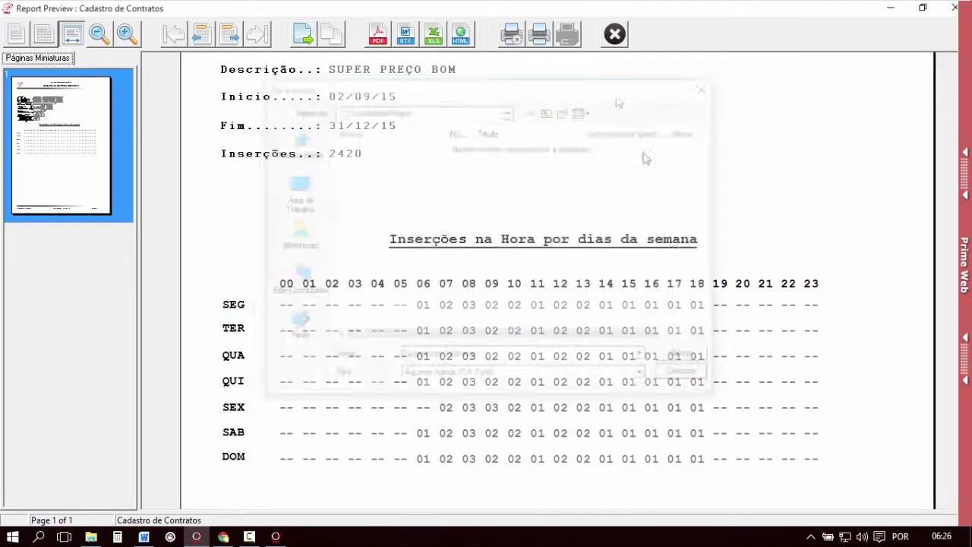
pyautogui.click(613, 35)
pyautogui.click(524, 308)
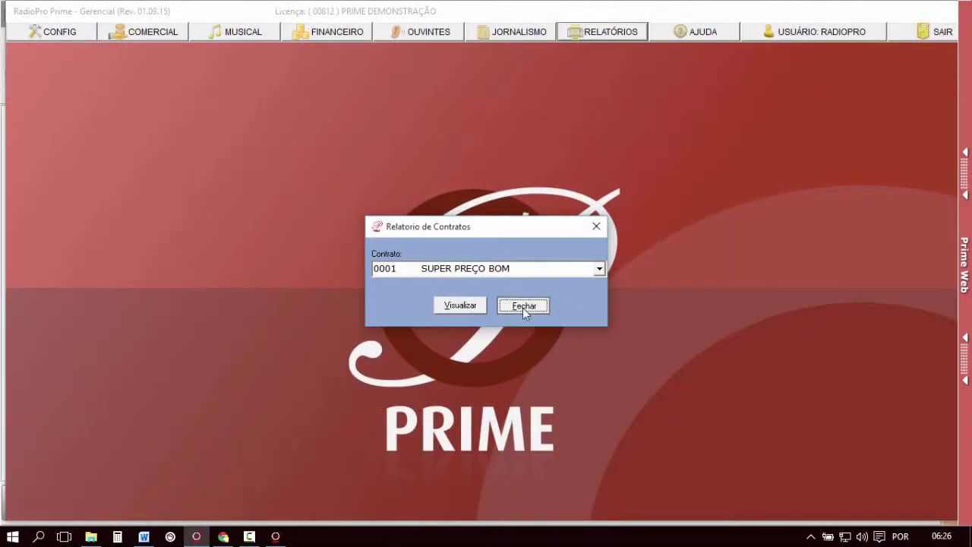
pyautogui.click(524, 307)
# - Generate the report of contracts ending within 100 days and view the listed contracts
pyautogui.click(621, 35)
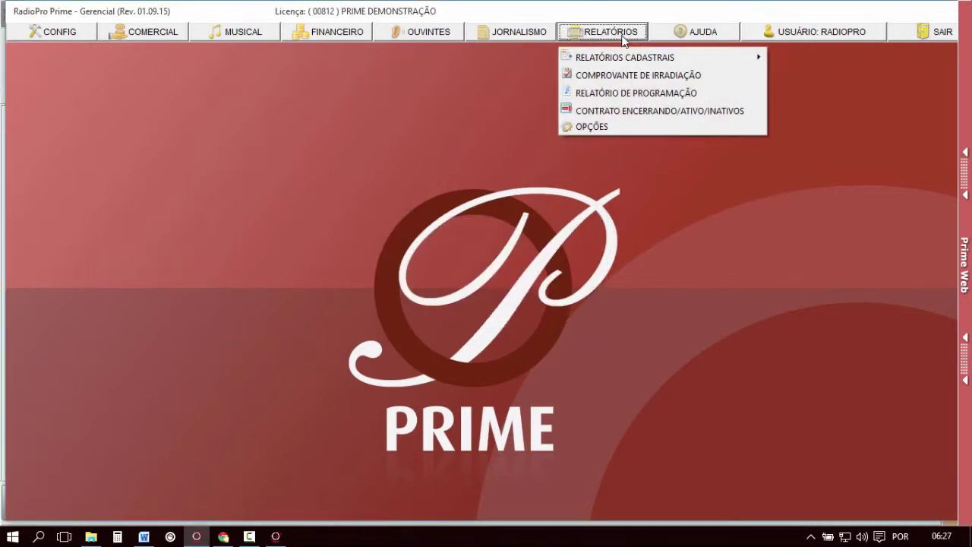
pyautogui.click(626, 115)
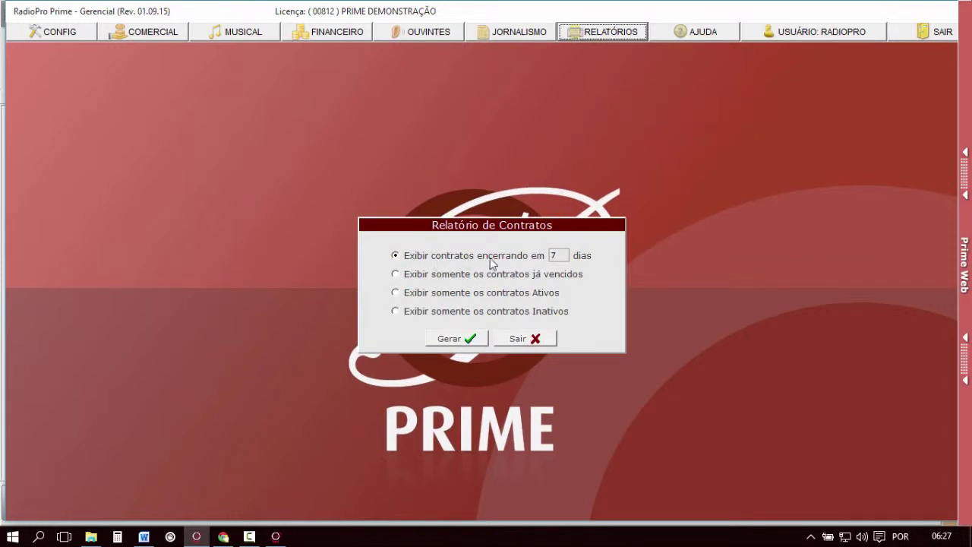
pyautogui.click(562, 256)
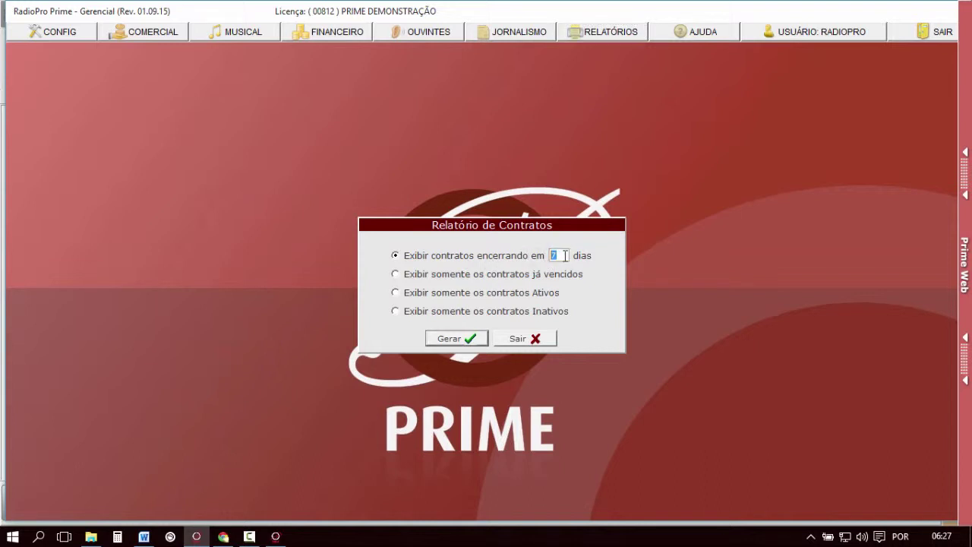
pyautogui.moveTo(558, 255); pyautogui.dragTo(540, 256)
pyautogui.click(463, 339)
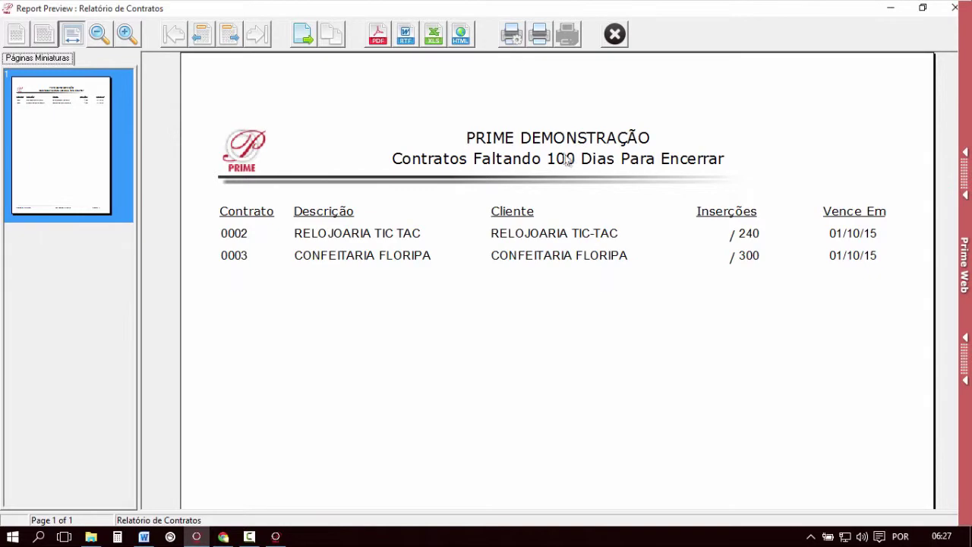
pyautogui.click(614, 34)
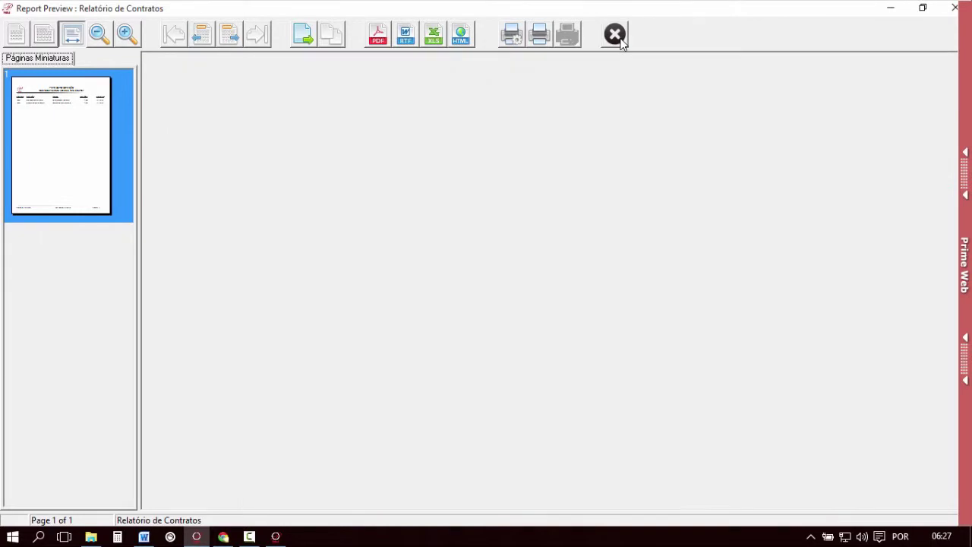
# - Change the ending period to 130 days and view the contract report again
pyautogui.click(688, 236)
pyautogui.doubleClick(559, 255)
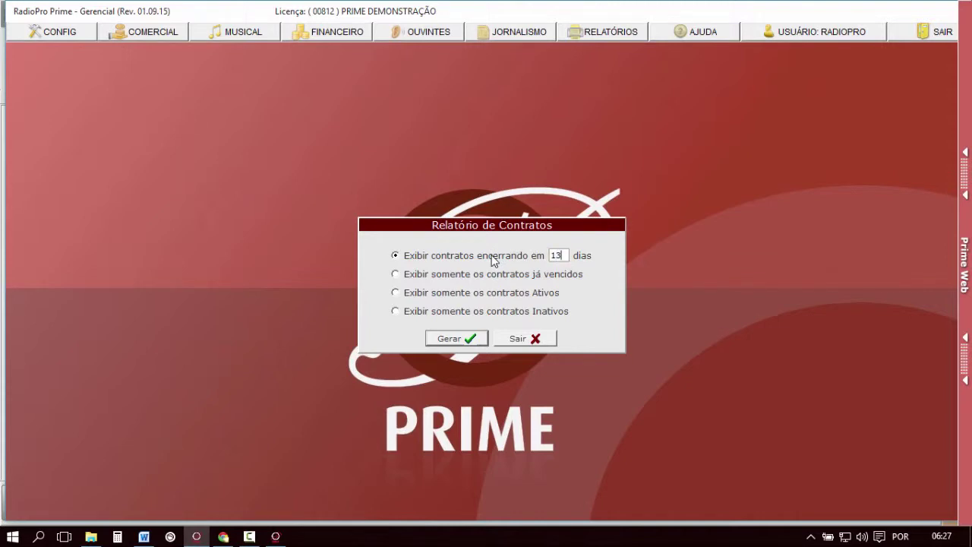
pyautogui.click(458, 339)
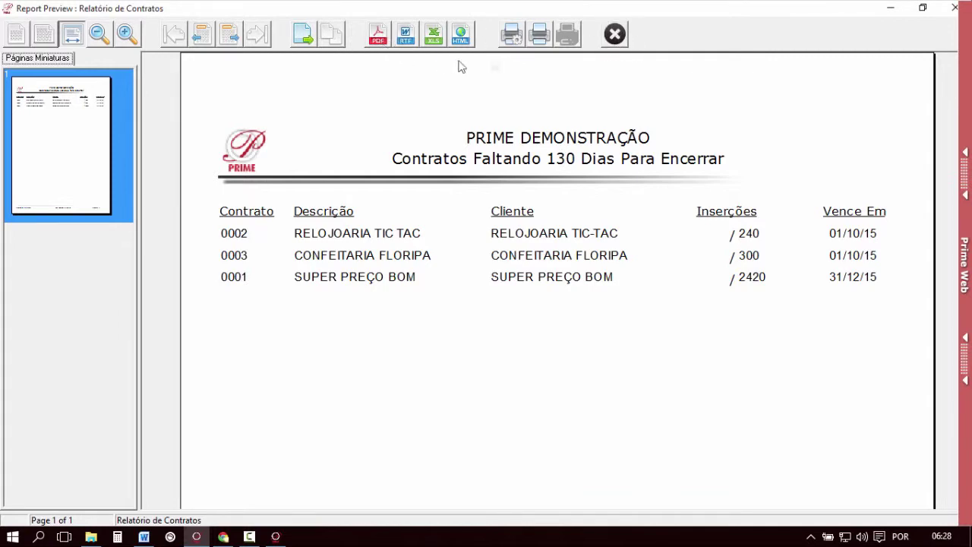
pyautogui.click(616, 34)
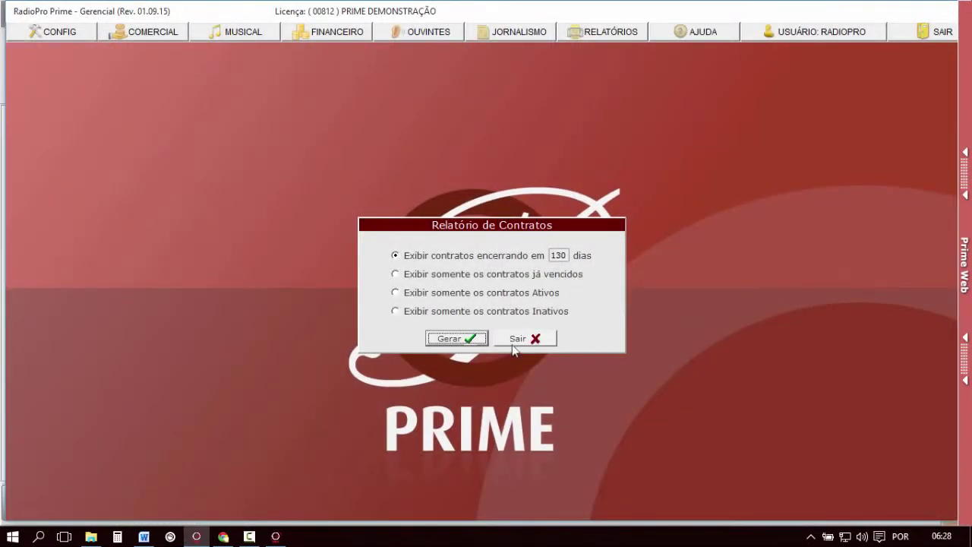
# - Generate the report showing only expired contracts and close its preview
pyautogui.click(440, 275)
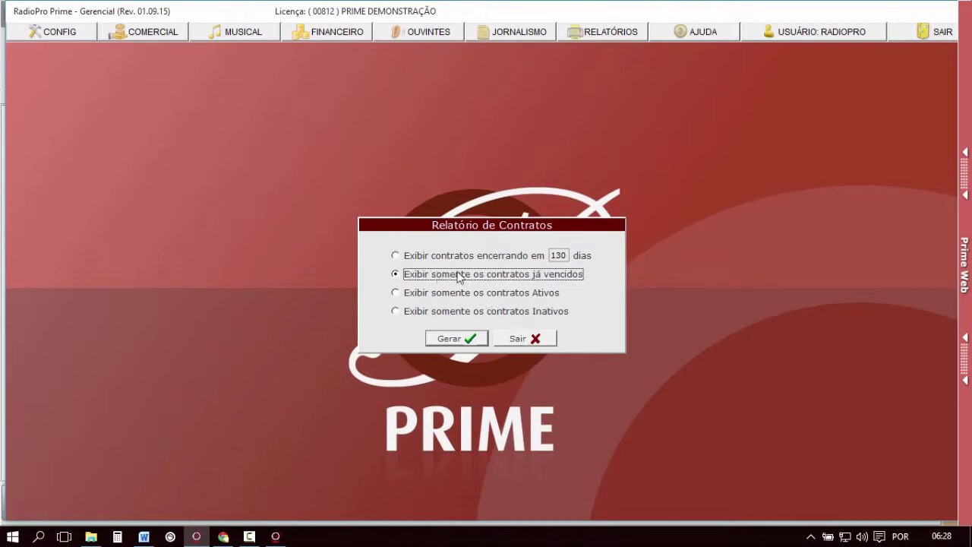
pyautogui.click(483, 341)
pyautogui.click(613, 32)
# - Generate the report showing only active contracts, review the list and close the preview
pyautogui.click(433, 296)
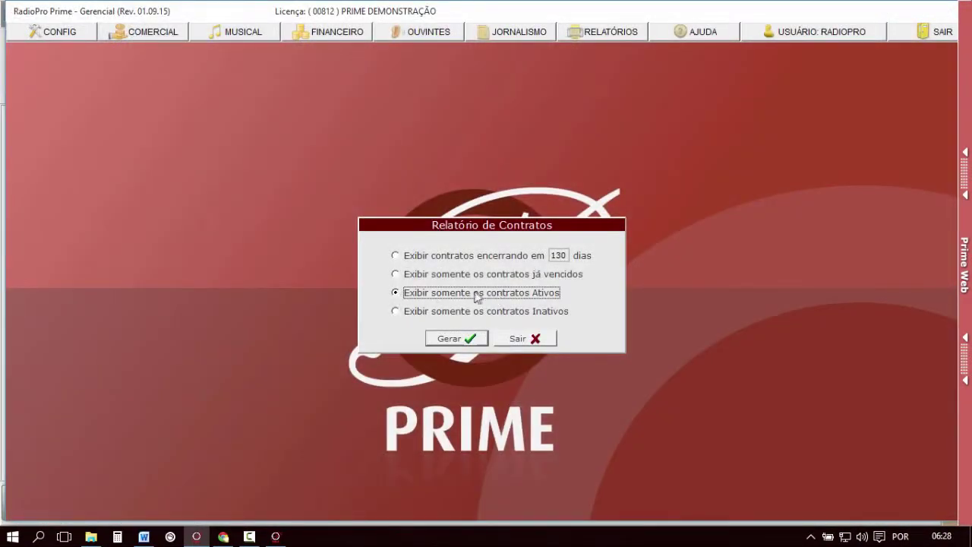
pyautogui.click(462, 340)
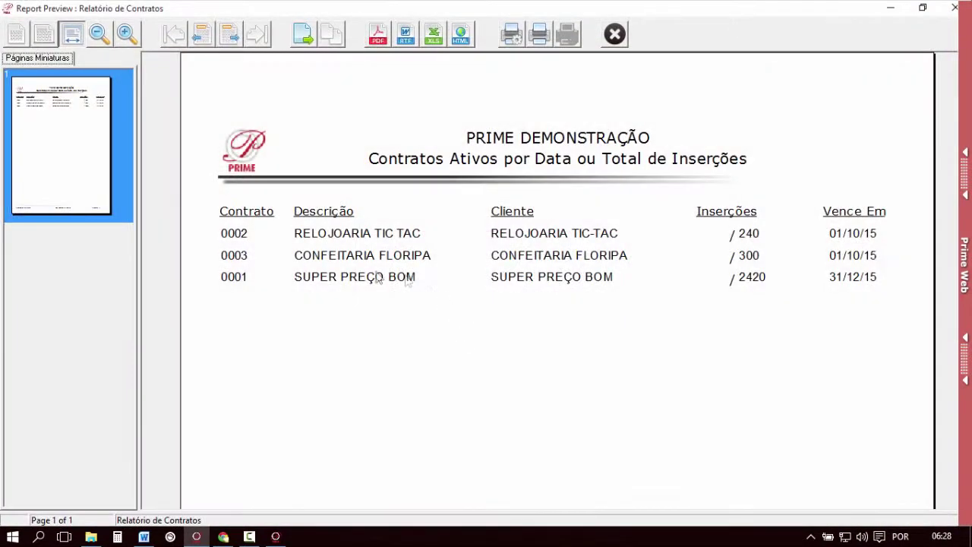
pyautogui.click(614, 34)
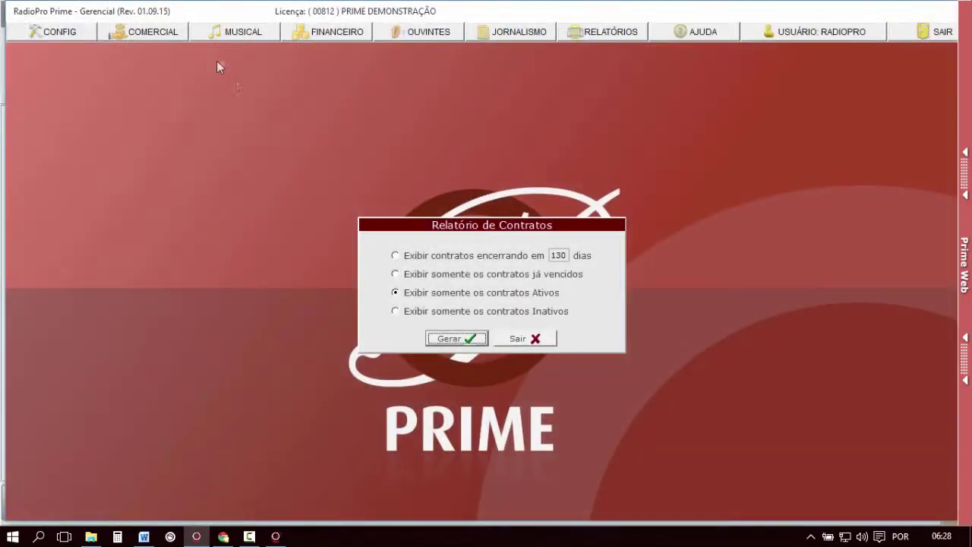
# - Open the contract register to see where active and inactive contracts are listed, and close it
pyautogui.click(149, 31)
pyautogui.click(167, 54)
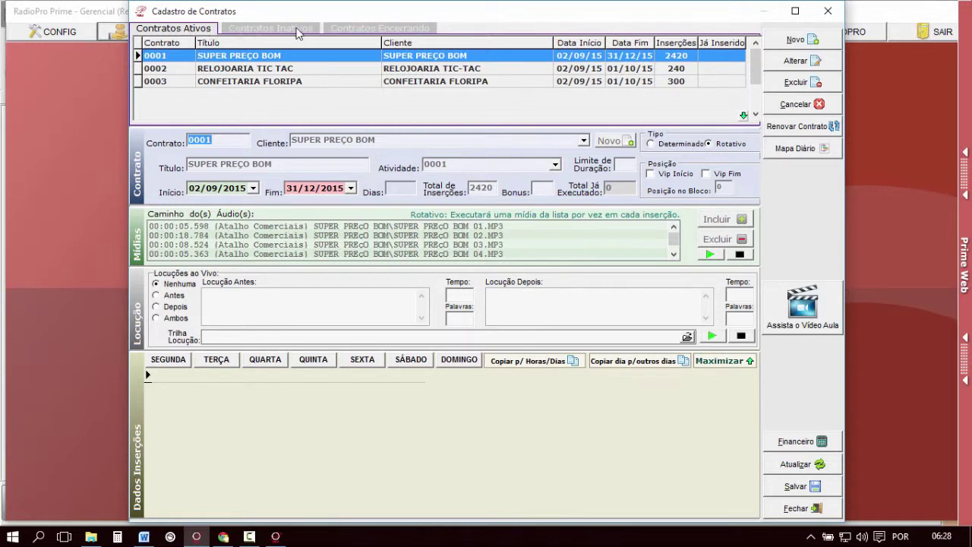
pyautogui.click(828, 11)
# - Generate the report showing only inactive contracts and leave the contract reports
pyautogui.click(462, 312)
pyautogui.click(471, 340)
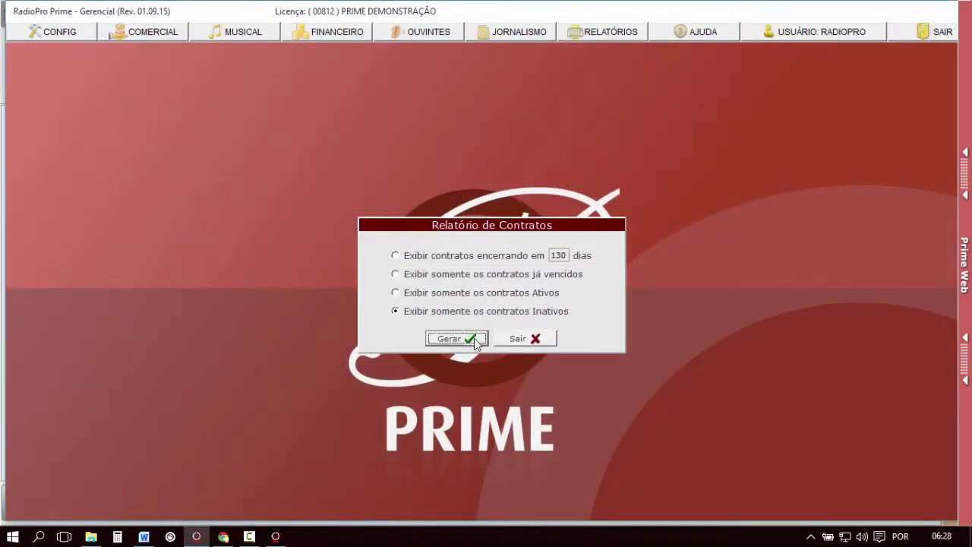
pyautogui.click(615, 36)
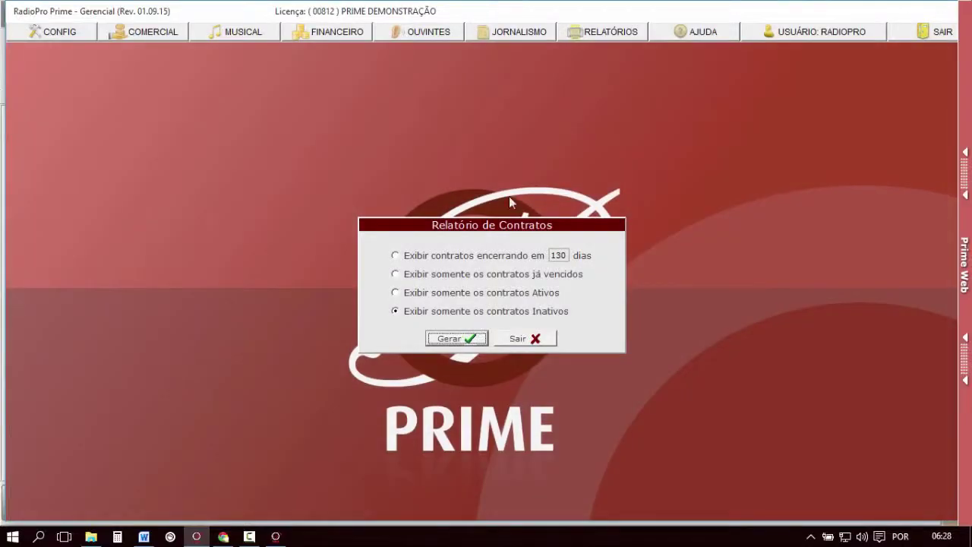
pyautogui.click(540, 339)
# - Set the SUPER PREÇO BOM contract to start on 03/09/2015 and end on 01/01/2016, and save it
pyautogui.click(148, 31)
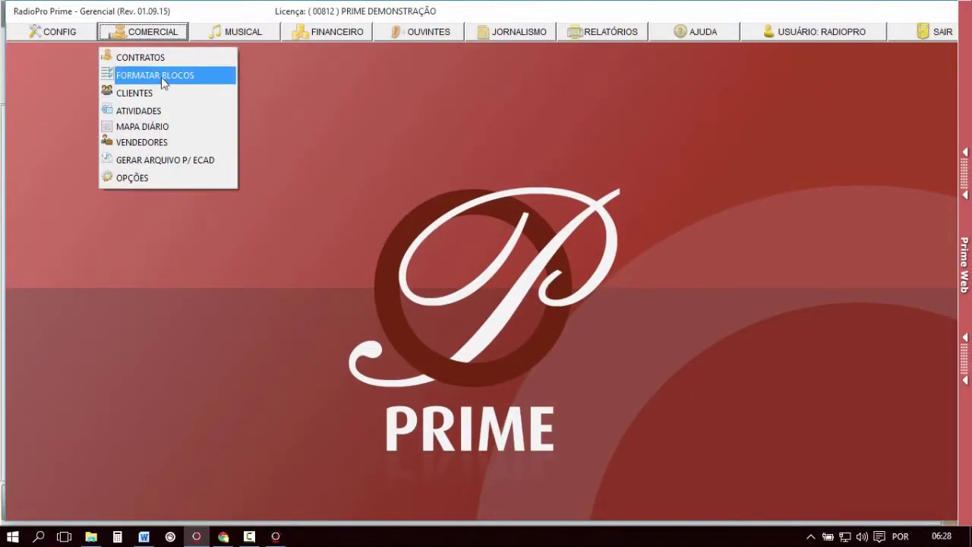
pyautogui.click(164, 58)
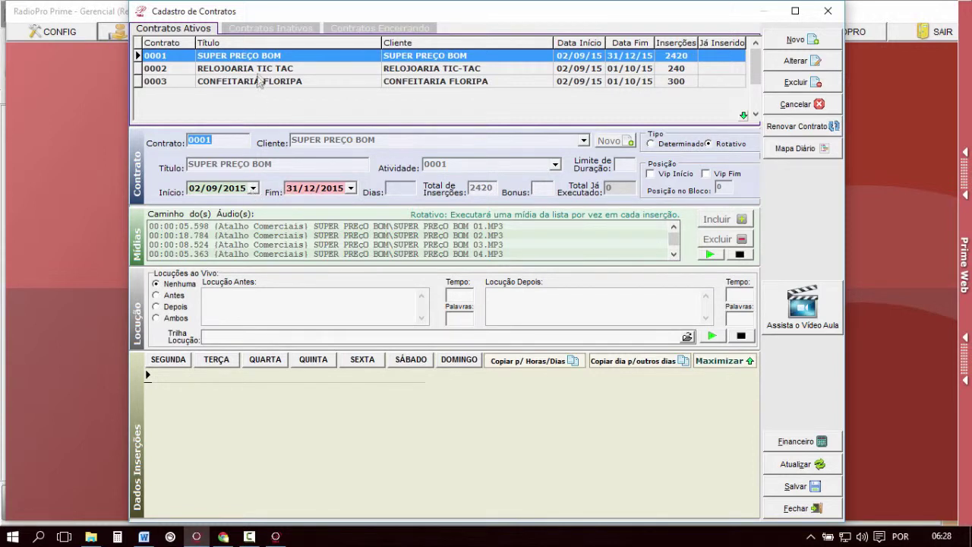
pyautogui.click(253, 189)
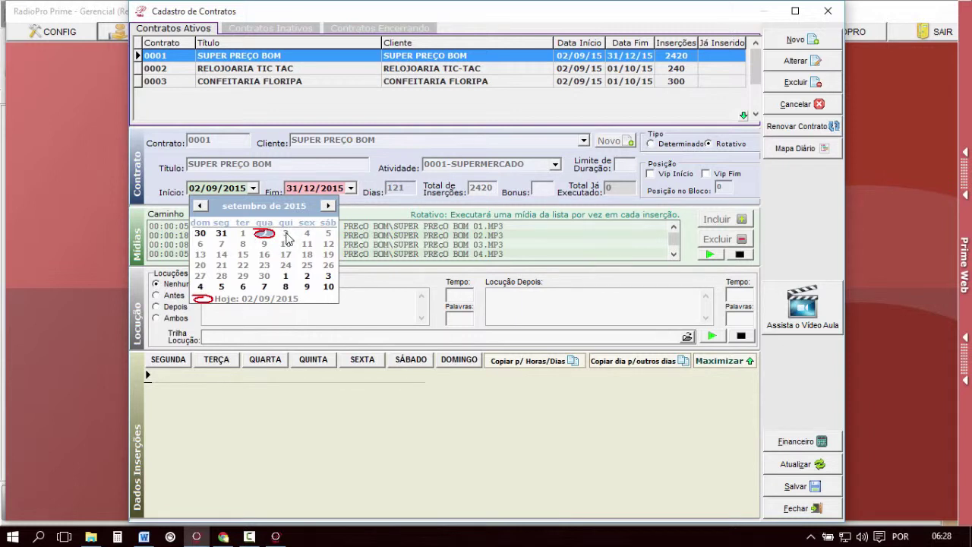
pyautogui.click(285, 234)
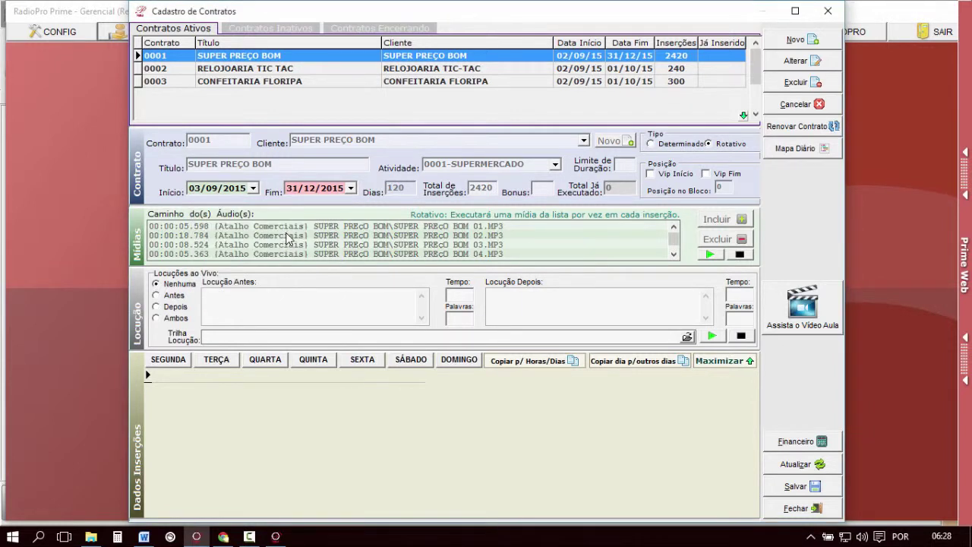
pyautogui.click(350, 188)
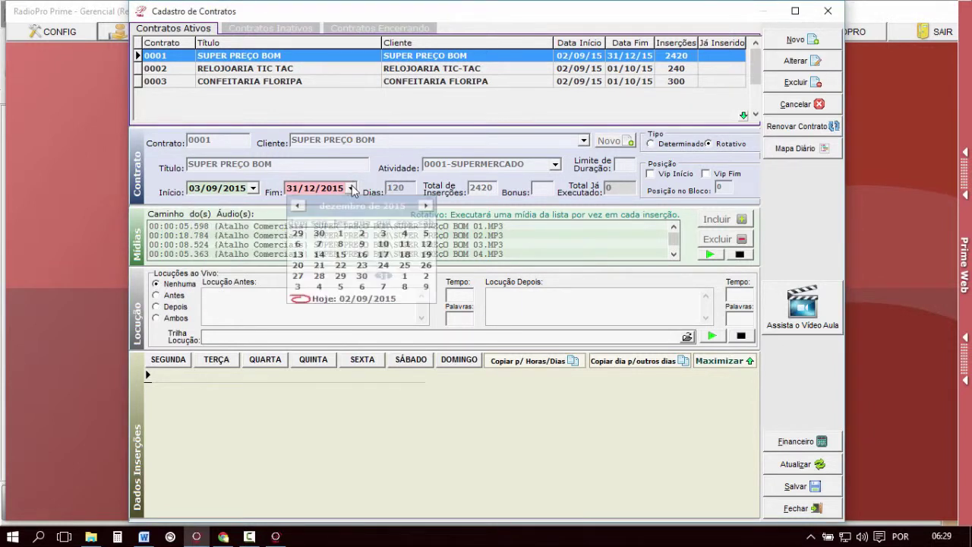
pyautogui.click(405, 277)
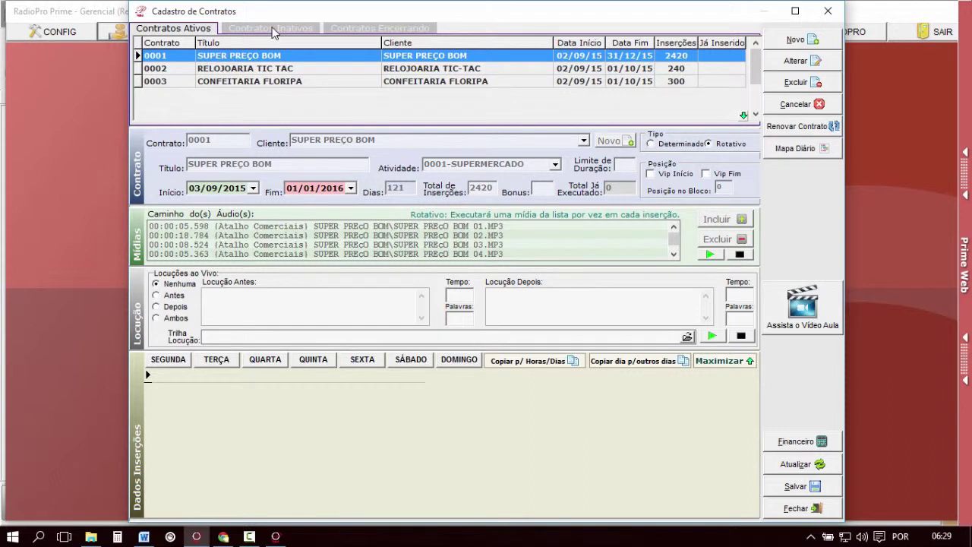
pyautogui.click(796, 486)
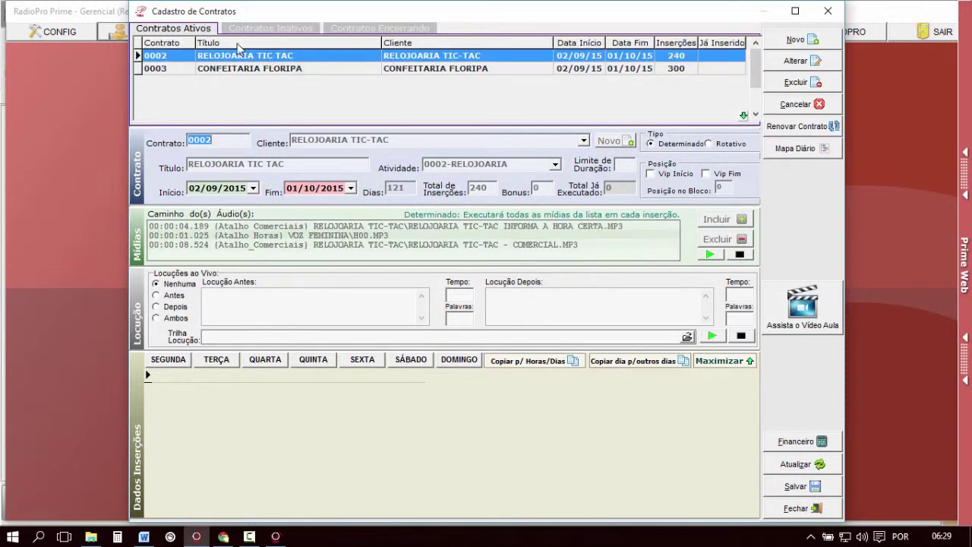
# - Look through the contract lists, then examine the daily insertion map for 02/09/2015 and 03/09/2015 and close it
pyautogui.click(259, 30)
pyautogui.click(202, 30)
pyautogui.click(796, 148)
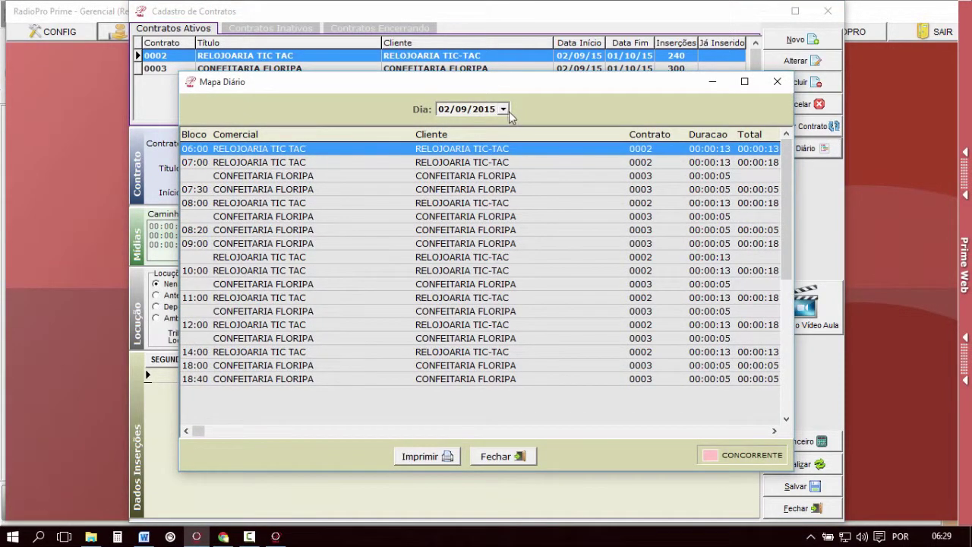
pyautogui.click(504, 110)
pyautogui.click(503, 94)
pyautogui.moveTo(301, 82); pyautogui.dragTo(361, 92)
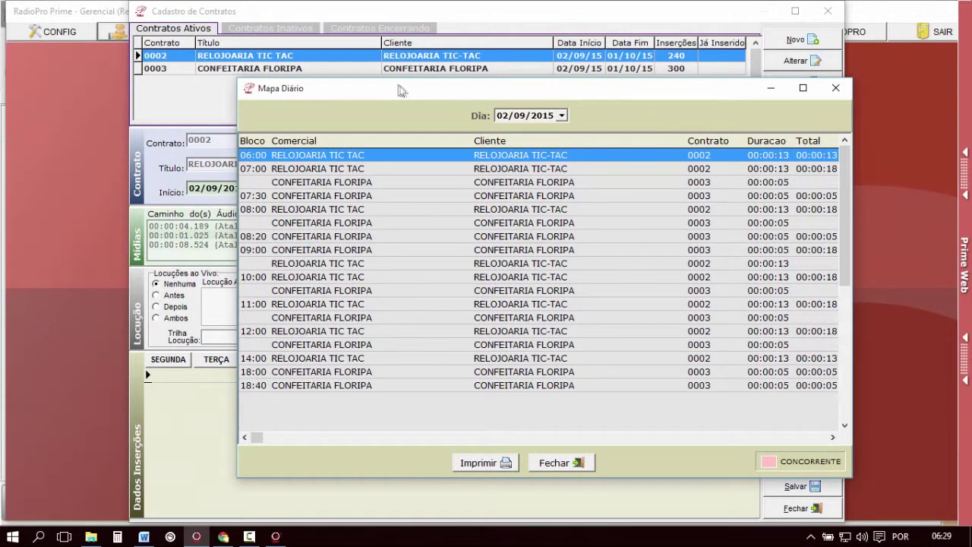
pyautogui.click(562, 115)
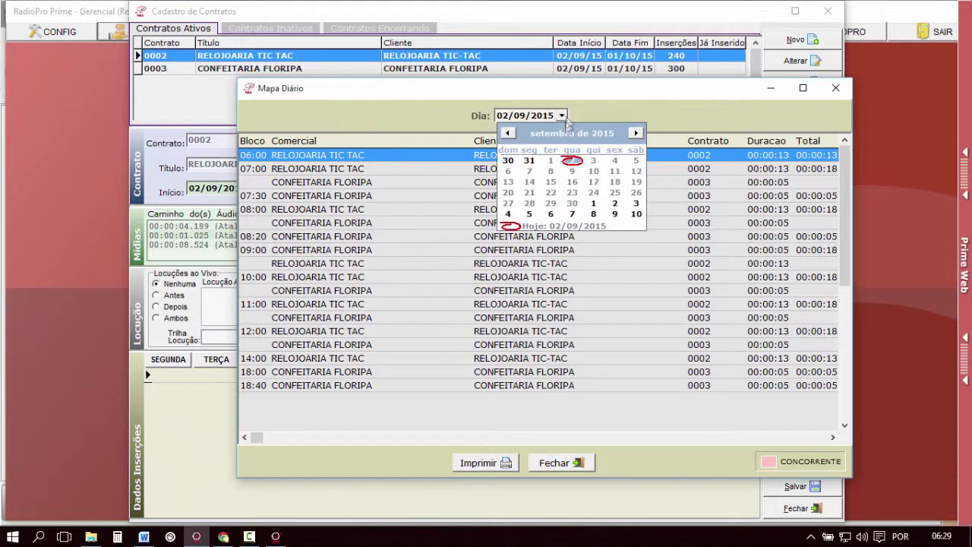
pyautogui.click(591, 162)
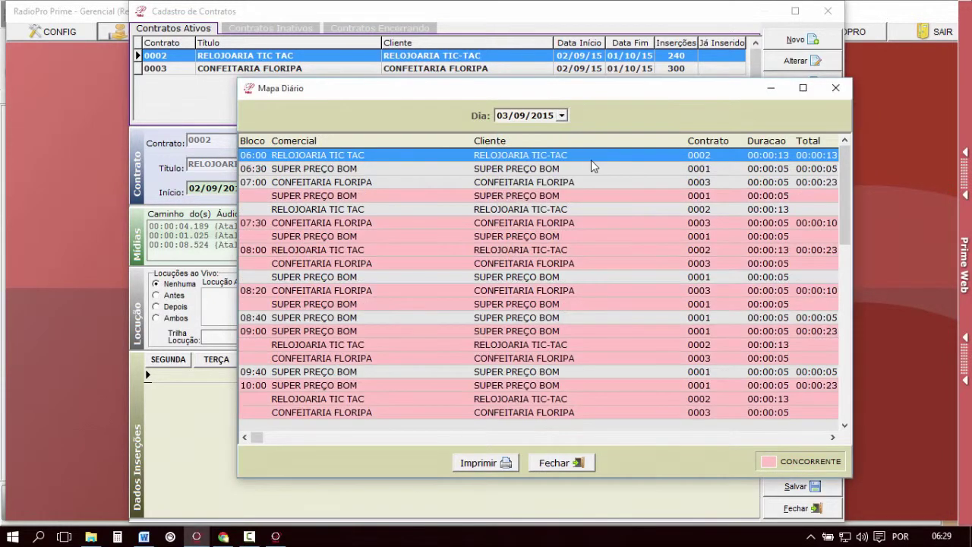
pyautogui.click(314, 196)
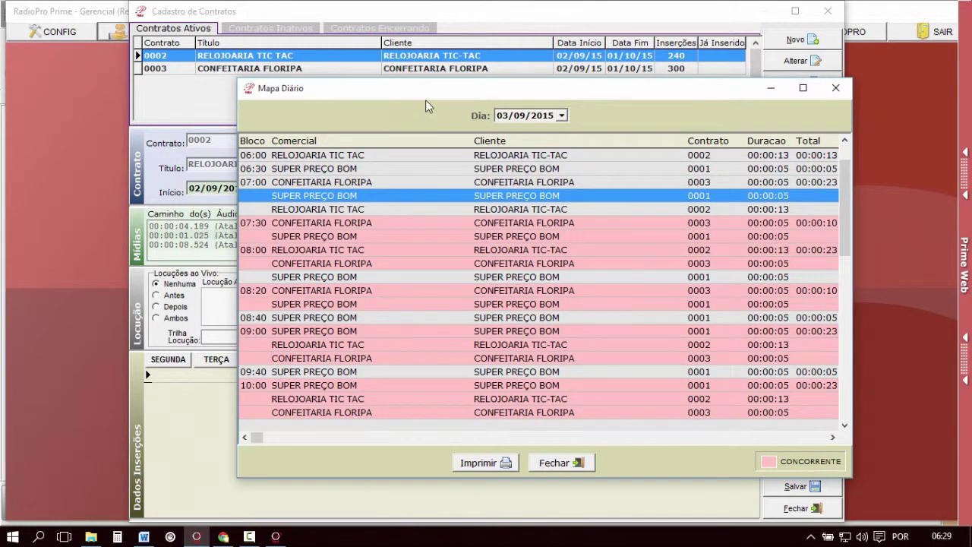
pyautogui.click(577, 461)
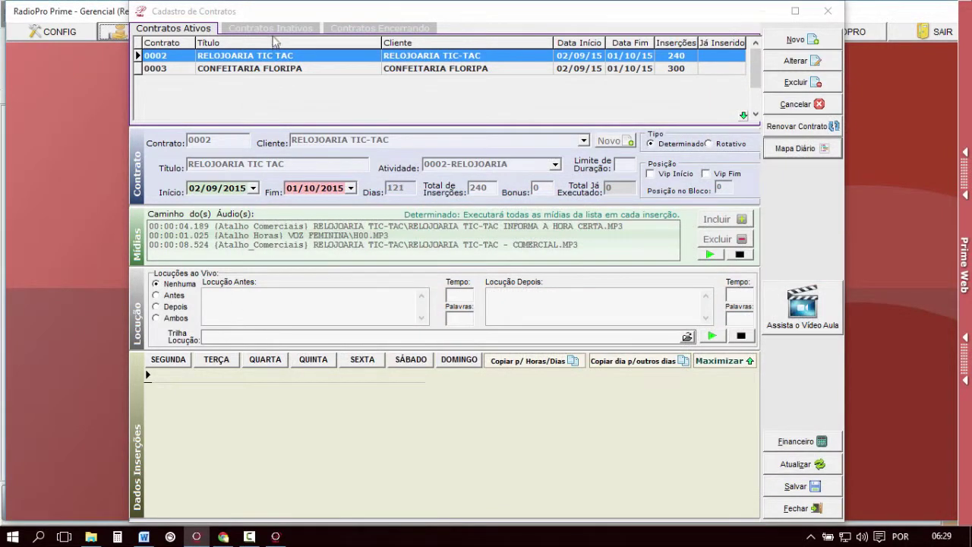
# - Check the inactive contracts in the register, then generate the report showing only inactive contracts and close its preview
pyautogui.click(272, 29)
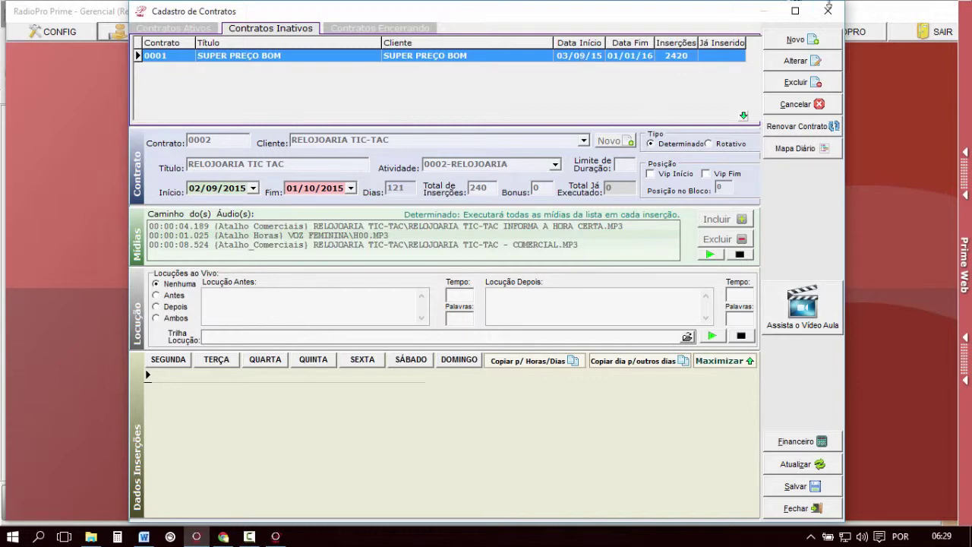
pyautogui.click(827, 10)
pyautogui.click(612, 33)
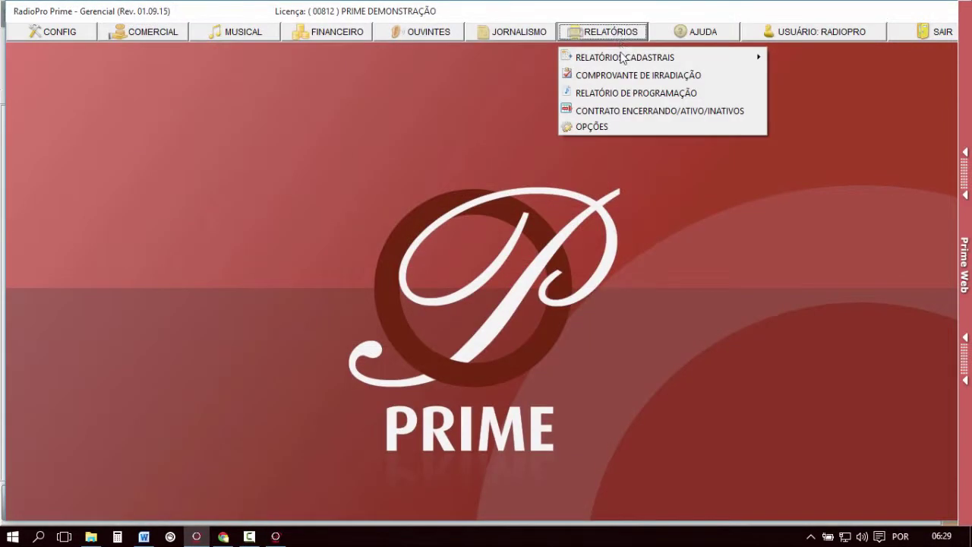
pyautogui.click(623, 111)
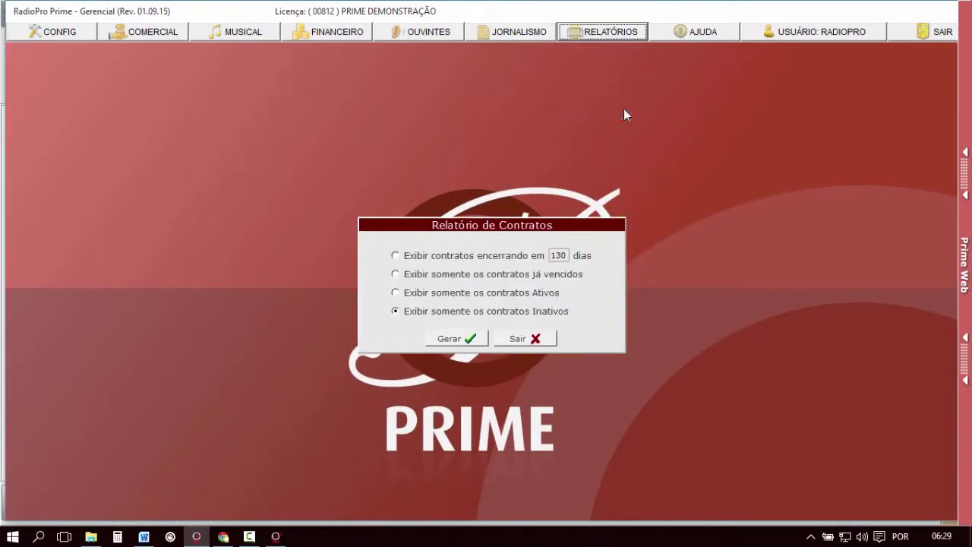
pyautogui.click(407, 308)
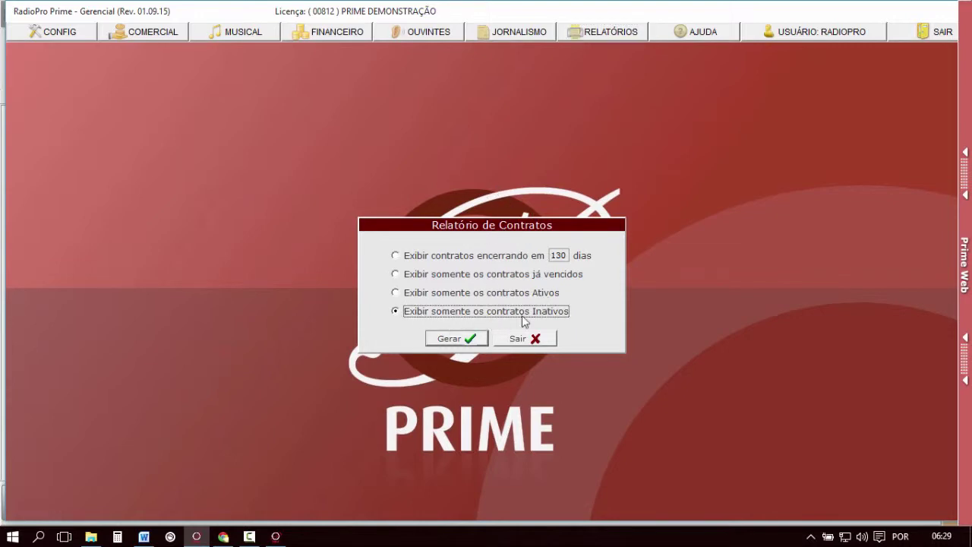
pyautogui.click(459, 343)
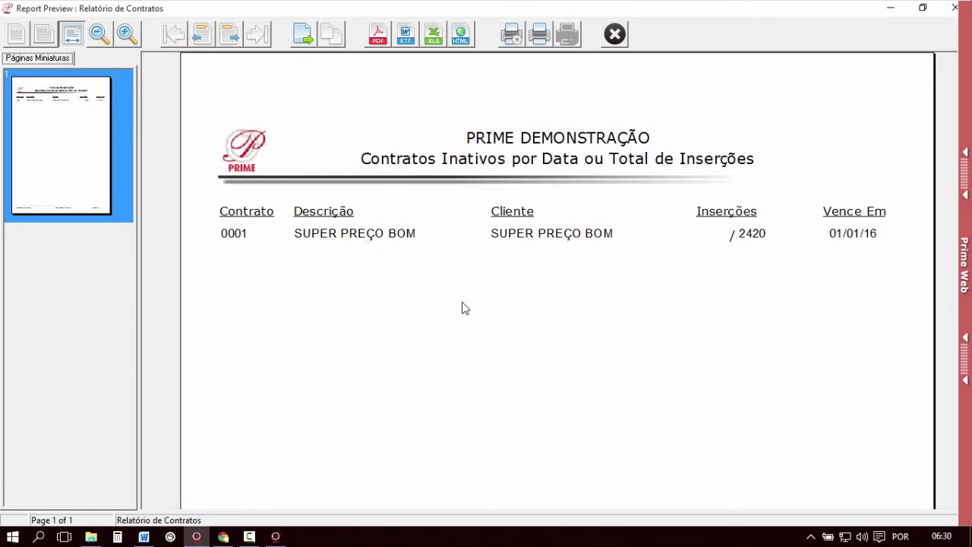
pyautogui.click(615, 42)
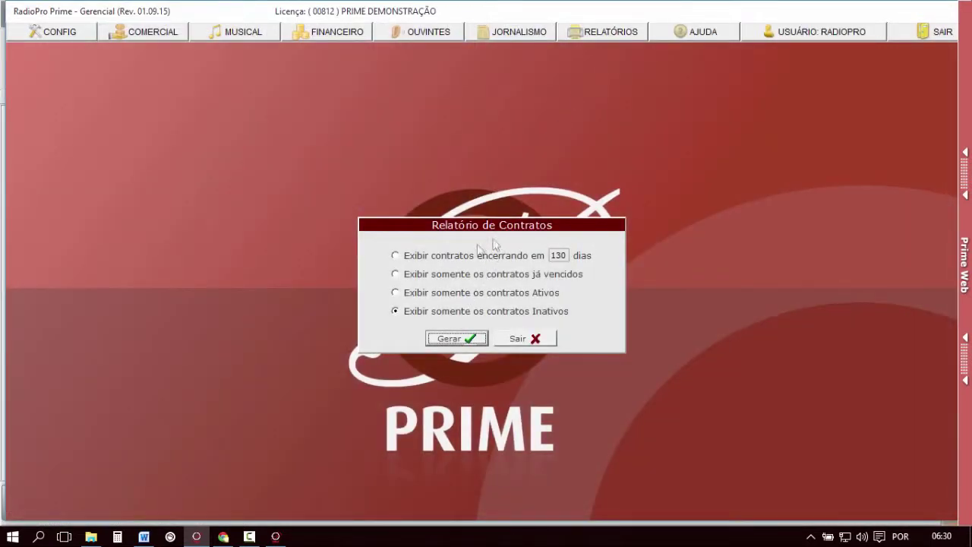
pyautogui.click(422, 256)
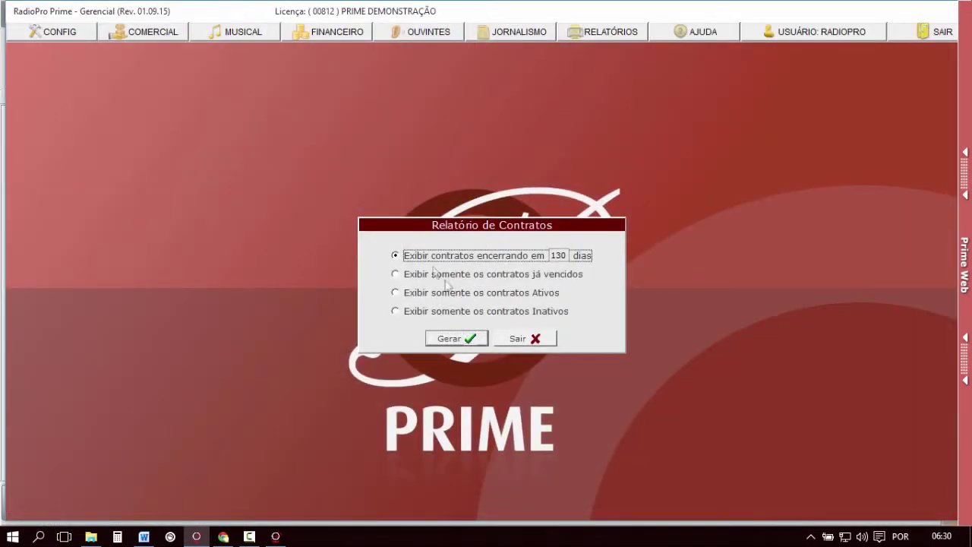
pyautogui.press('Tab')
pyautogui.write('7')
pyautogui.click(533, 338)
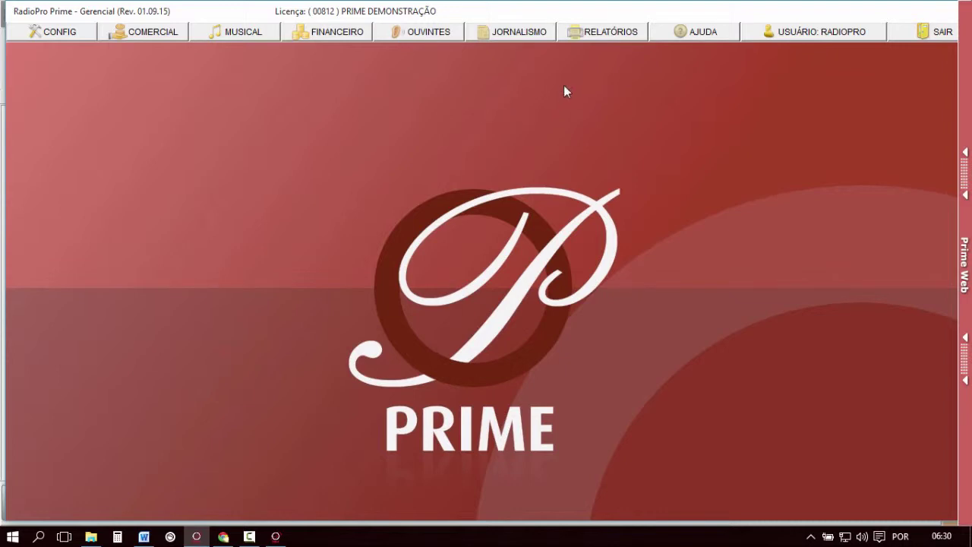
# - Generate the Comprovante de Irradiação for contract 0002 RELOJOARIA TIC-TAC covering 02/09/2015
pyautogui.click(604, 31)
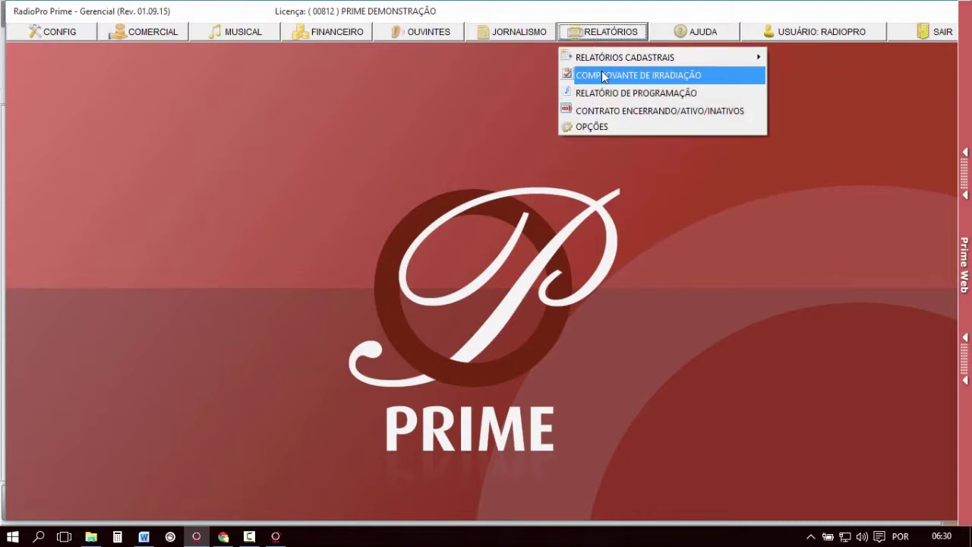
pyautogui.click(604, 76)
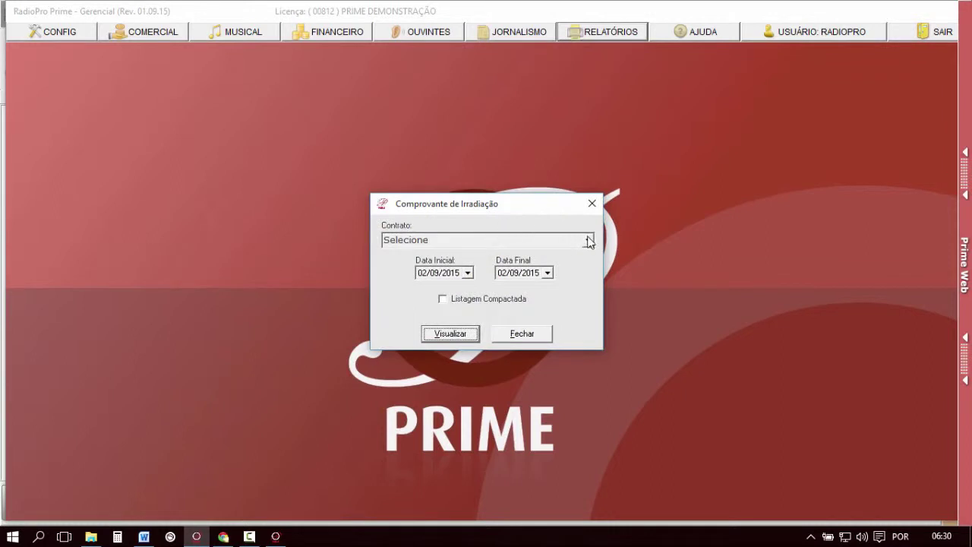
pyautogui.click(589, 241)
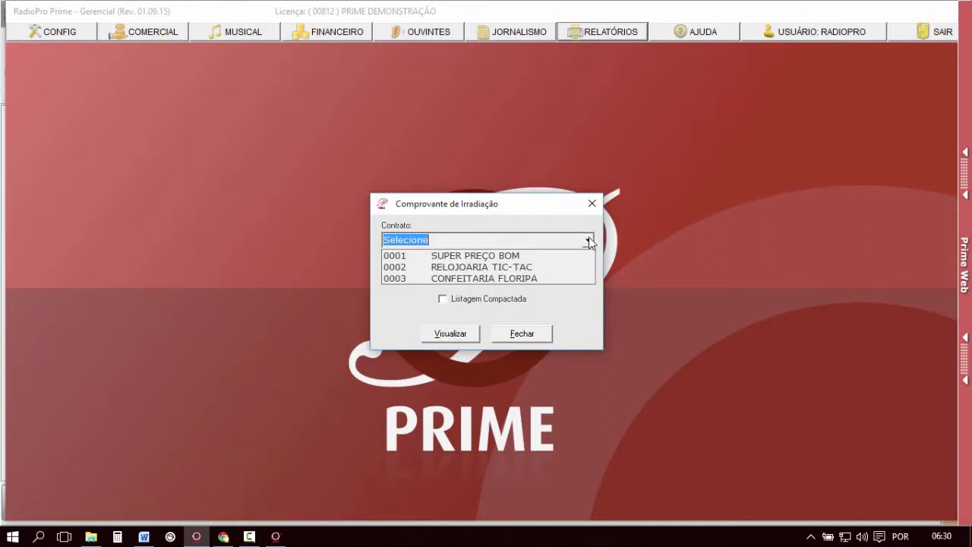
pyautogui.click(502, 268)
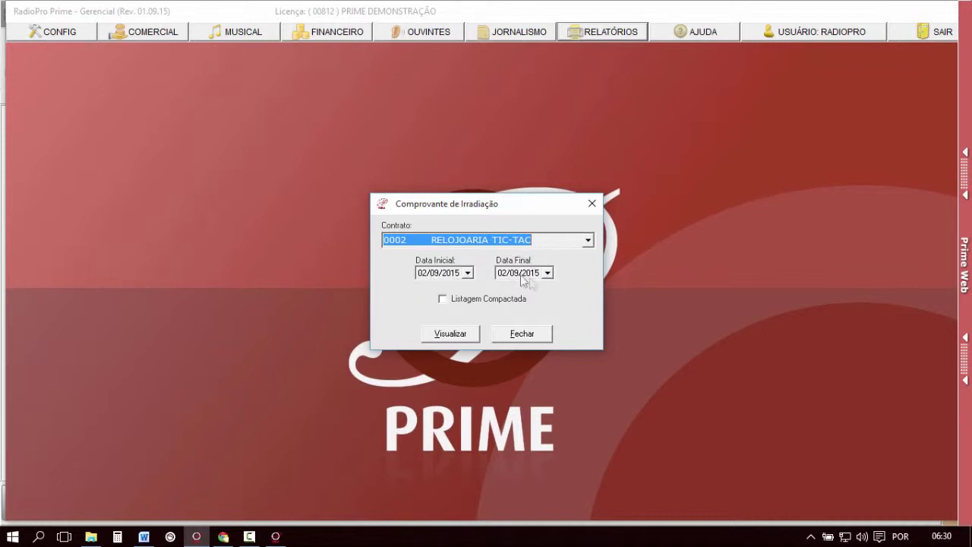
pyautogui.click(459, 334)
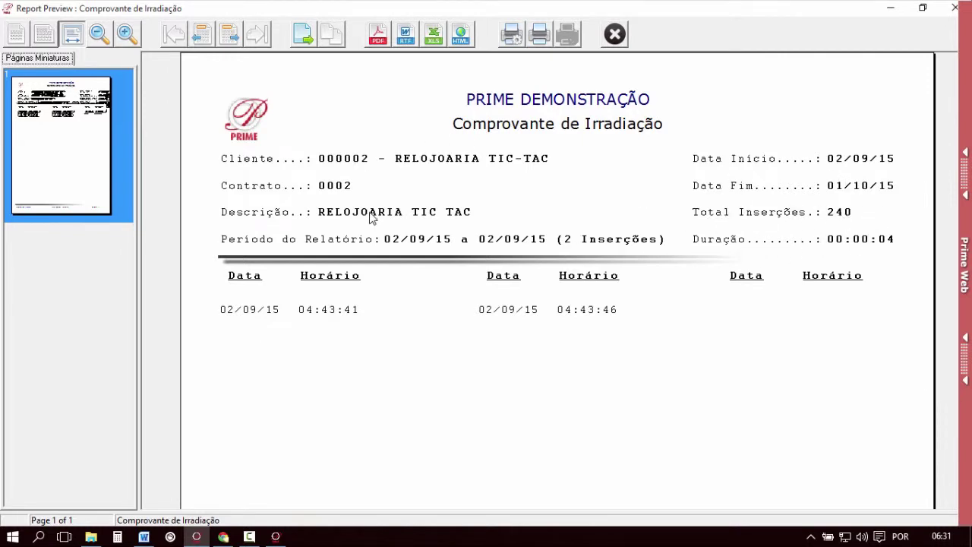
# - Look at the PDF export of the broadcast proof without saving it, and close the report preview and its dialog
pyautogui.click(378, 35)
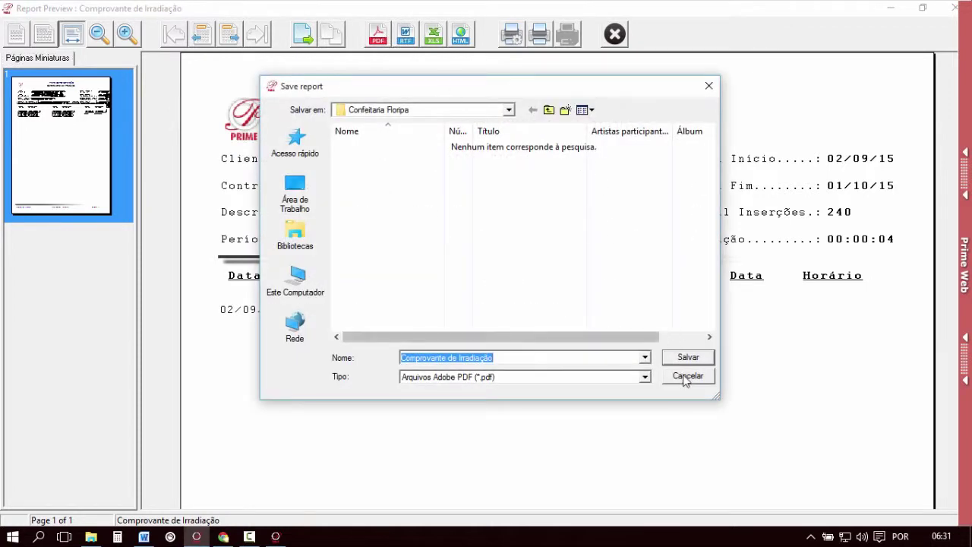
pyautogui.click(687, 376)
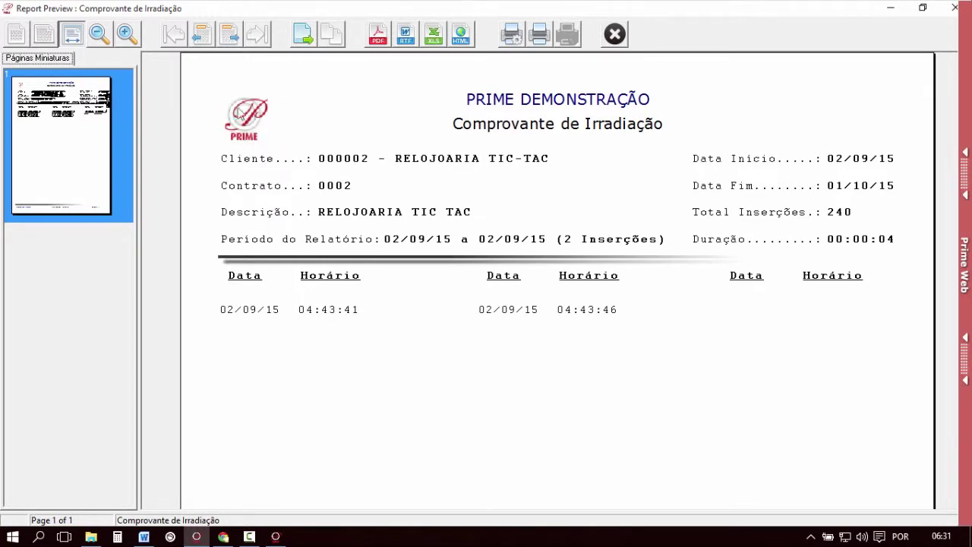
pyautogui.click(614, 36)
pyautogui.click(592, 203)
# - Open the report options to see where the logo image is set, and close them
pyautogui.click(604, 32)
pyautogui.click(618, 128)
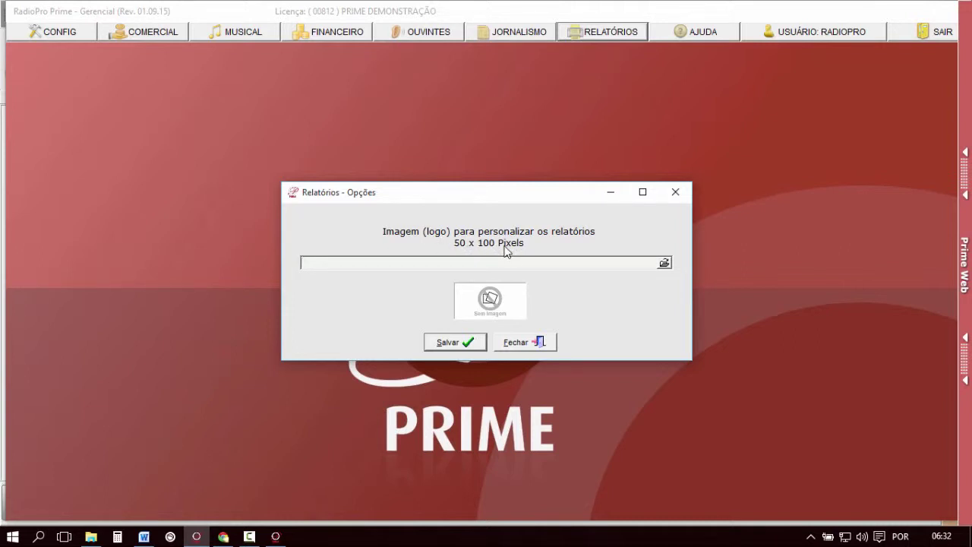
pyautogui.click(517, 351)
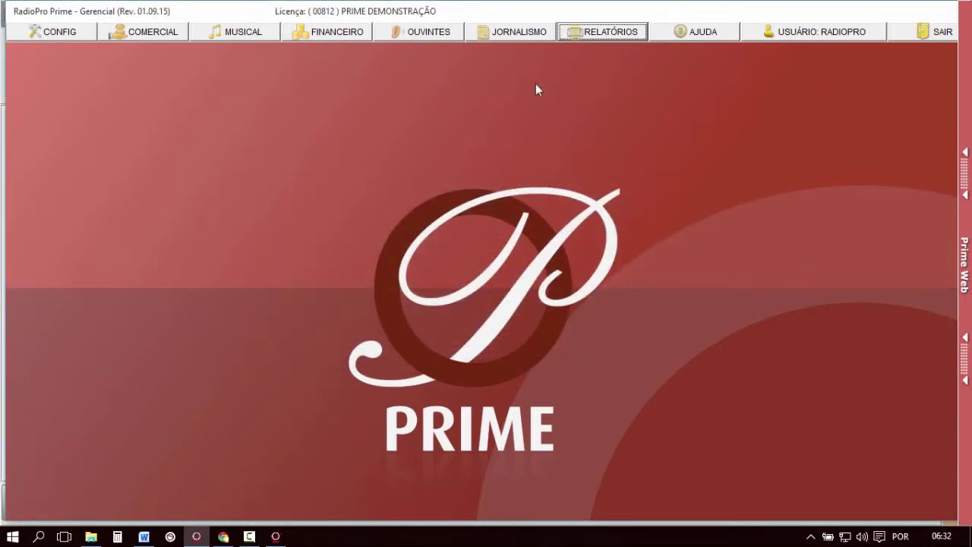
# - Open the contract register and review the seller and payment-condition options in the RELOJOARIA TIC TAC contract's financial data, closing it unsaved
pyautogui.click(605, 35)
pyautogui.click(162, 39)
pyautogui.click(167, 55)
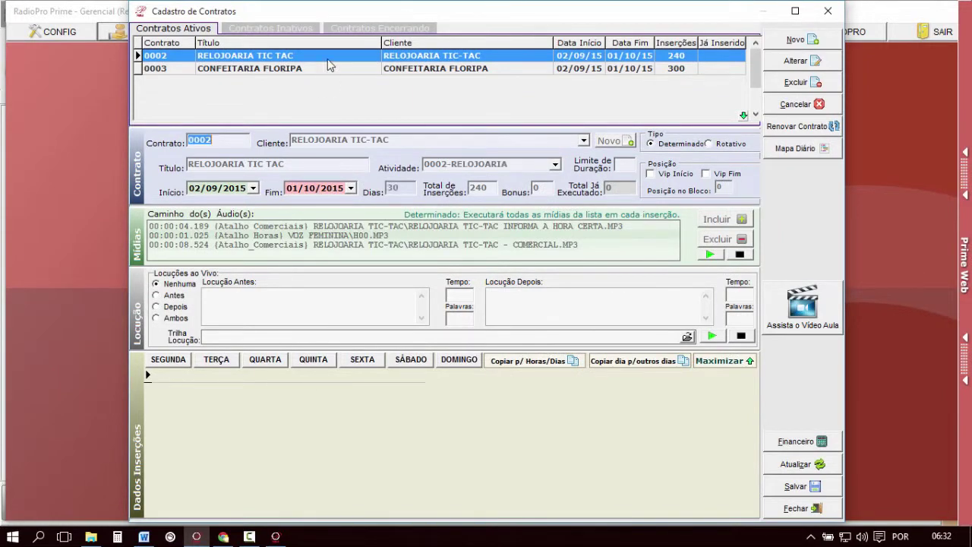
pyautogui.moveTo(403, 17)
pyautogui.mouseDown()
pyautogui.moveTo(399, 65)
pyautogui.moveTo(415, 22)
pyautogui.mouseUp()
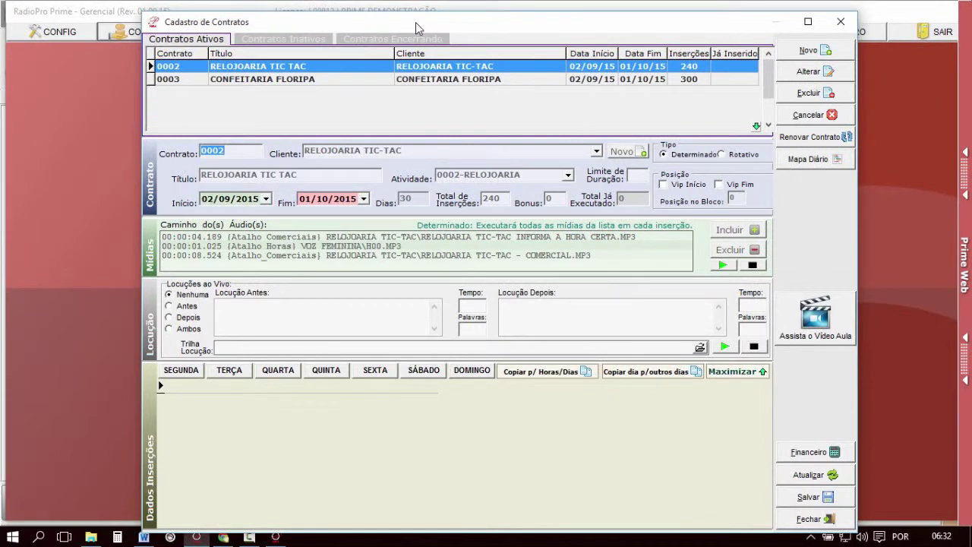
pyautogui.click(795, 453)
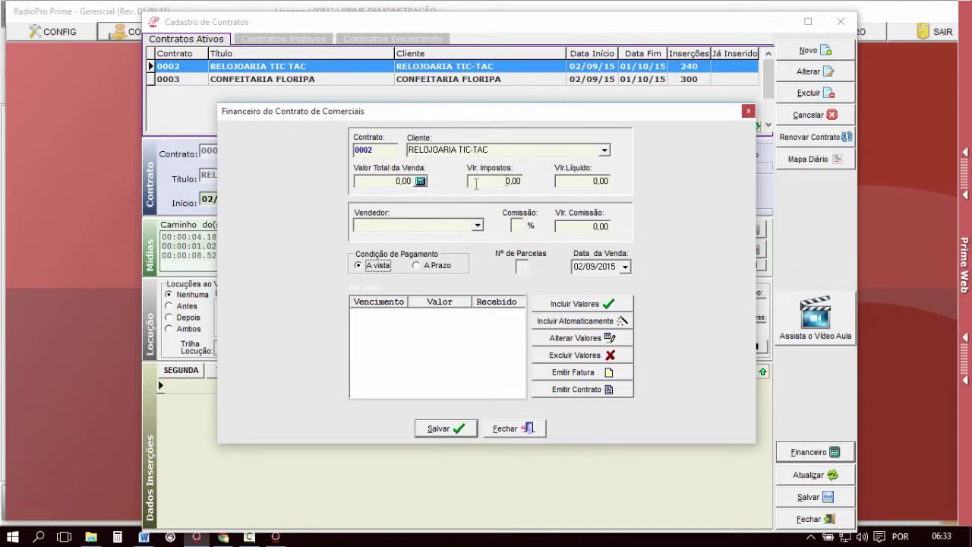
pyautogui.click(477, 225)
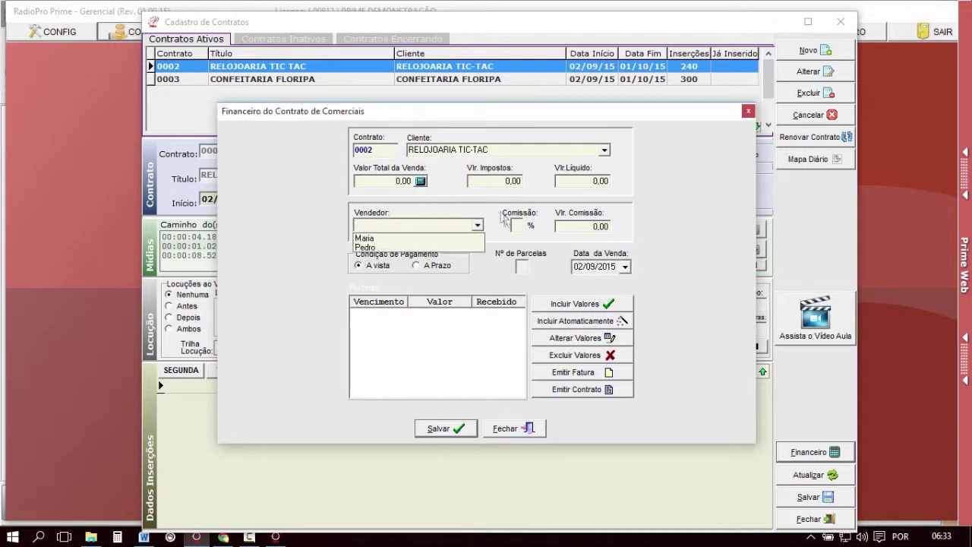
pyautogui.click(501, 220)
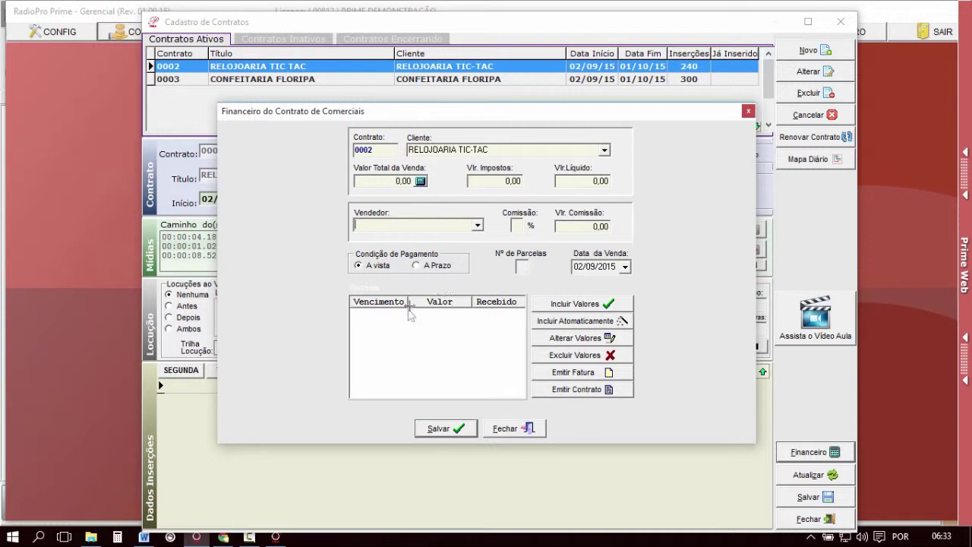
pyautogui.click(427, 268)
pyautogui.click(381, 266)
pyautogui.click(511, 428)
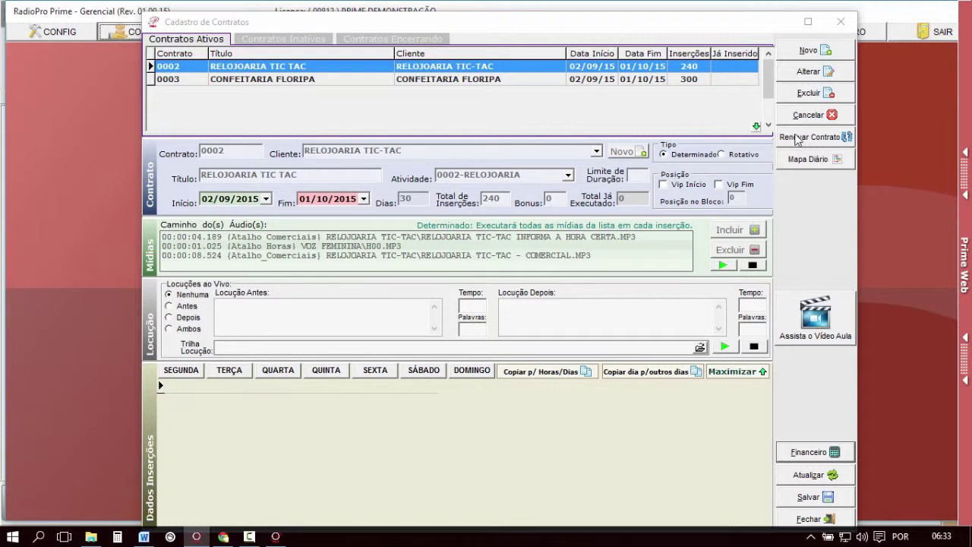
# - Renew the inactive SUPER PREÇO BOM contract 0001
pyautogui.click(316, 38)
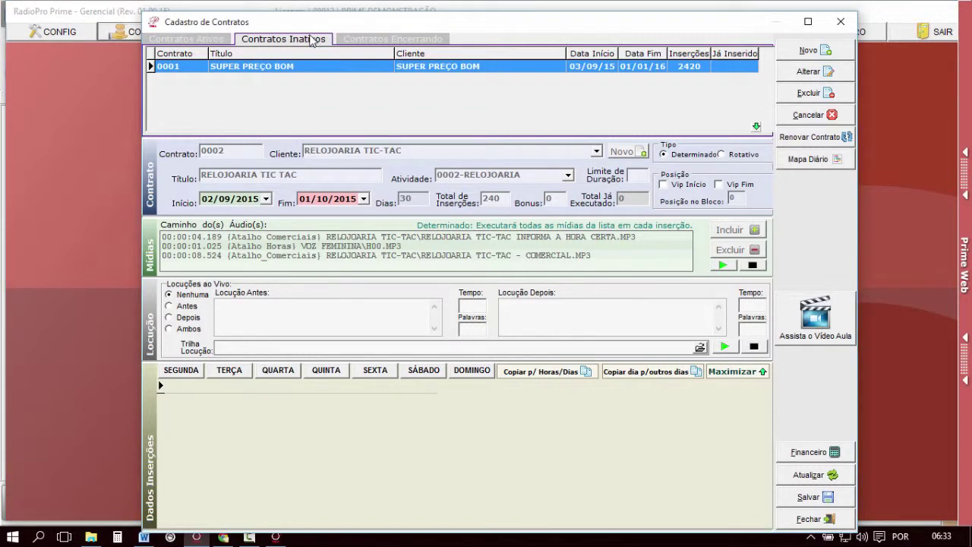
pyautogui.click(288, 70)
pyautogui.click(818, 139)
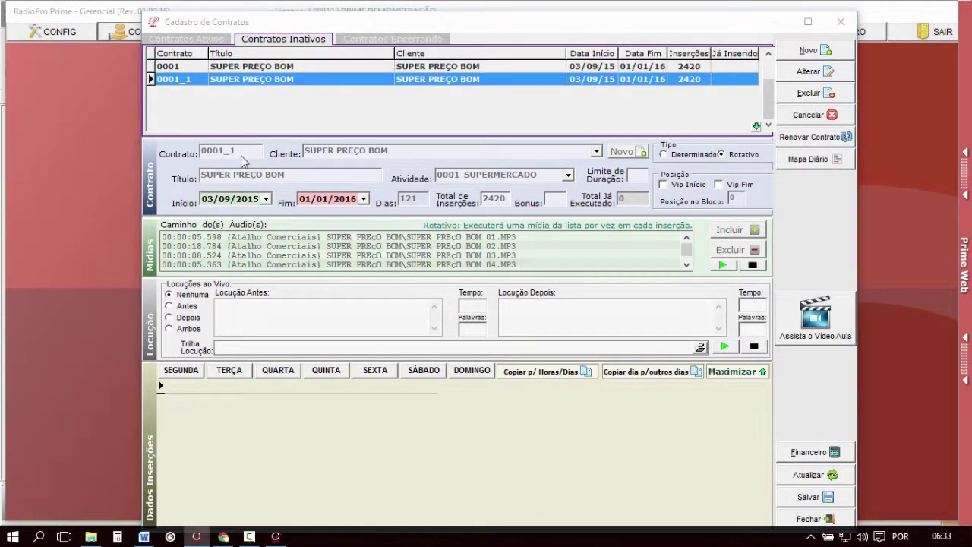
pyautogui.click(490, 297)
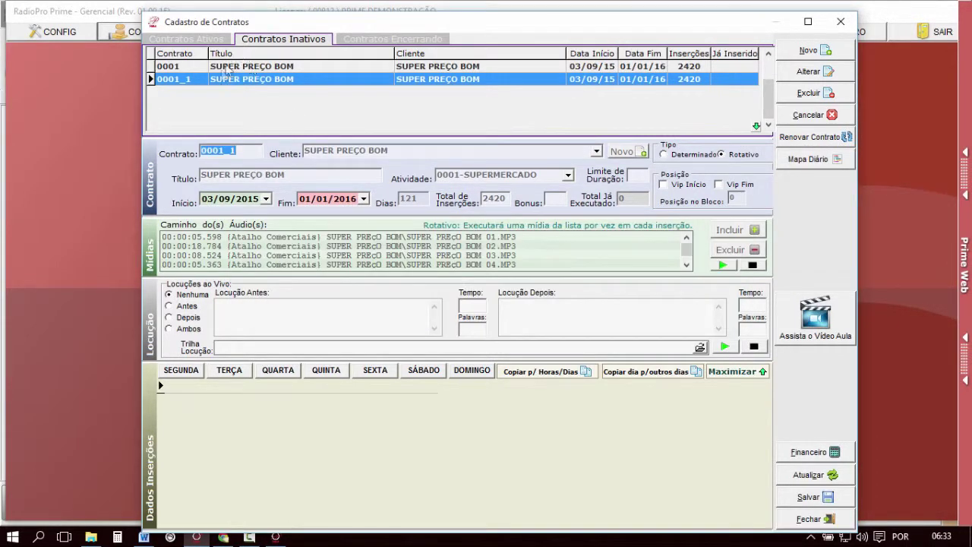
# - Review the renewed contract's number, executed total, Wednesday insertions and days, and close the contract register
pyautogui.moveTo(226, 153); pyautogui.dragTo(233, 151)
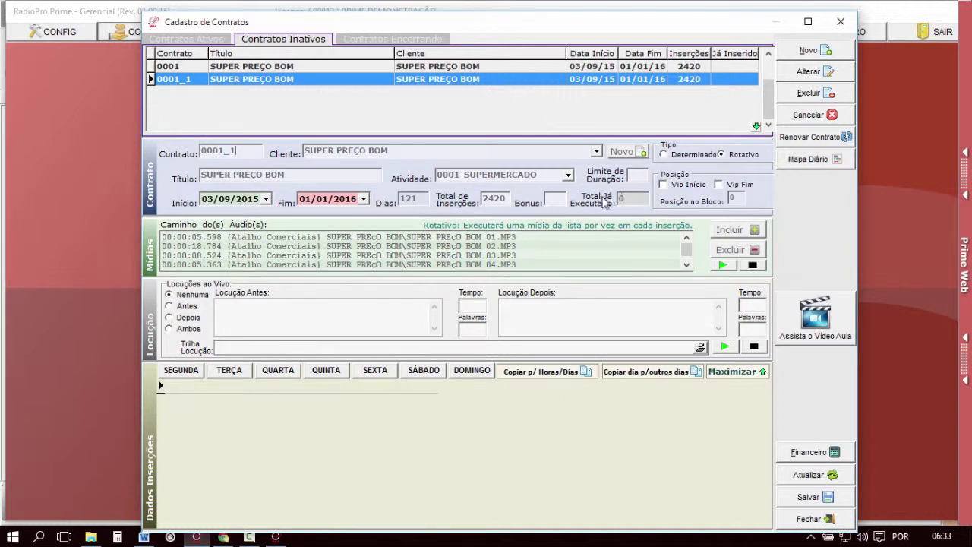
pyautogui.moveTo(629, 198); pyautogui.dragTo(600, 196)
pyautogui.click(278, 370)
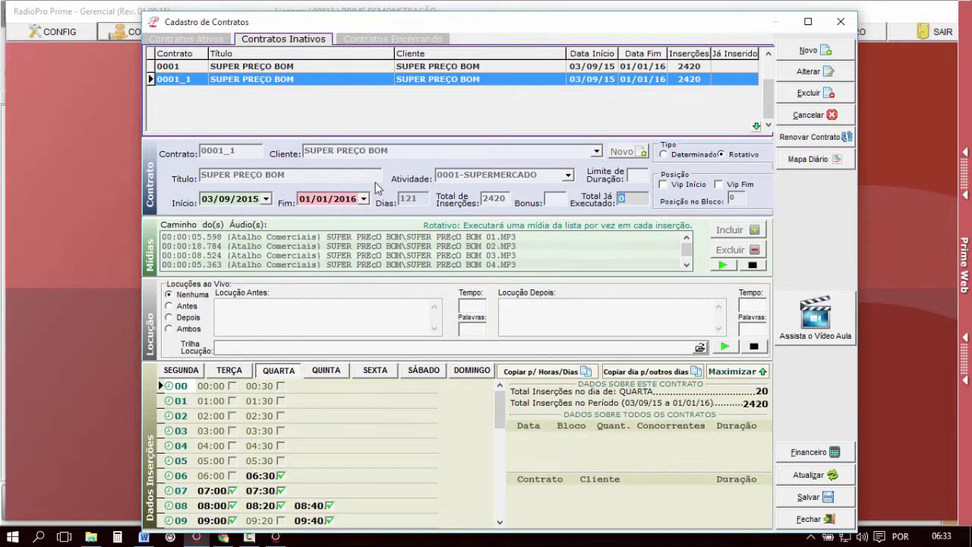
pyautogui.moveTo(421, 198); pyautogui.dragTo(380, 197)
pyautogui.click(521, 93)
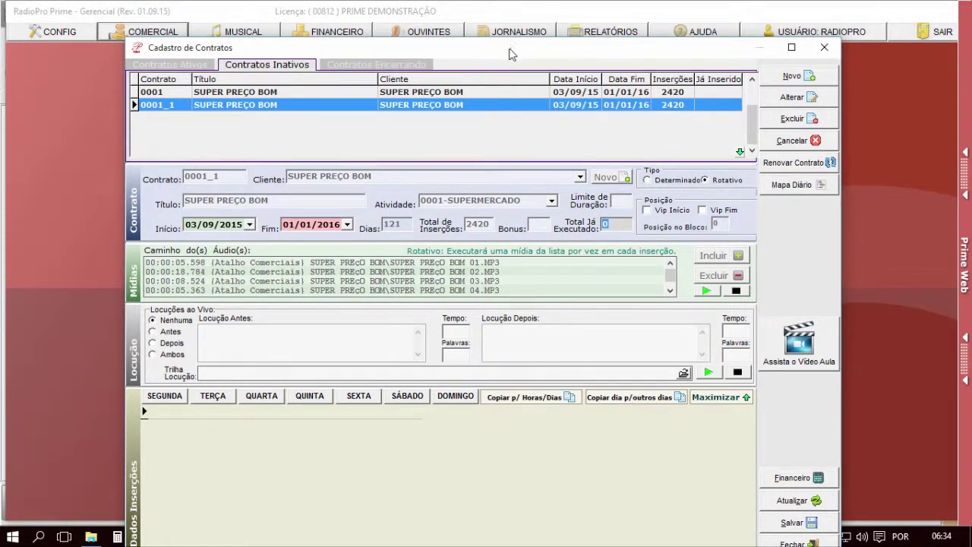
pyautogui.moveTo(510, 47); pyautogui.dragTo(533, 58)
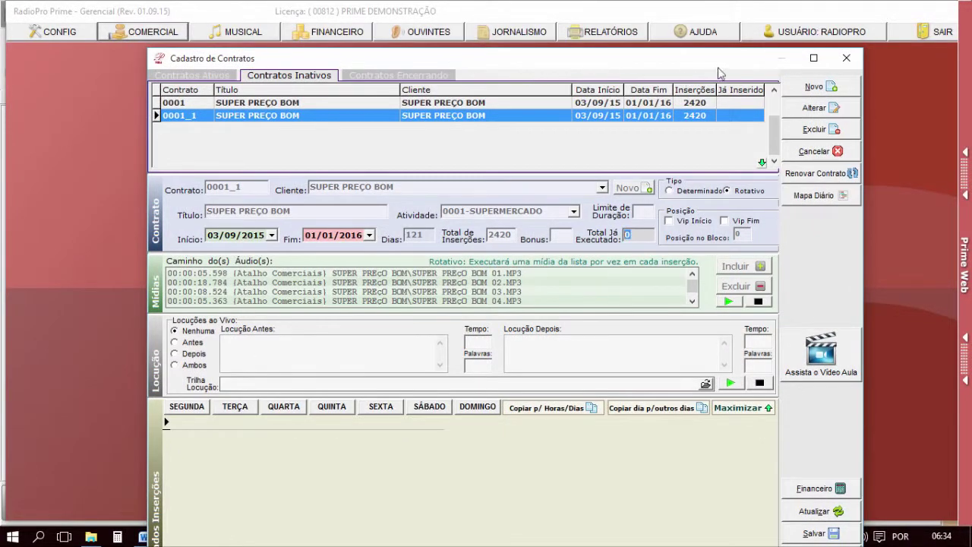
pyautogui.click(846, 58)
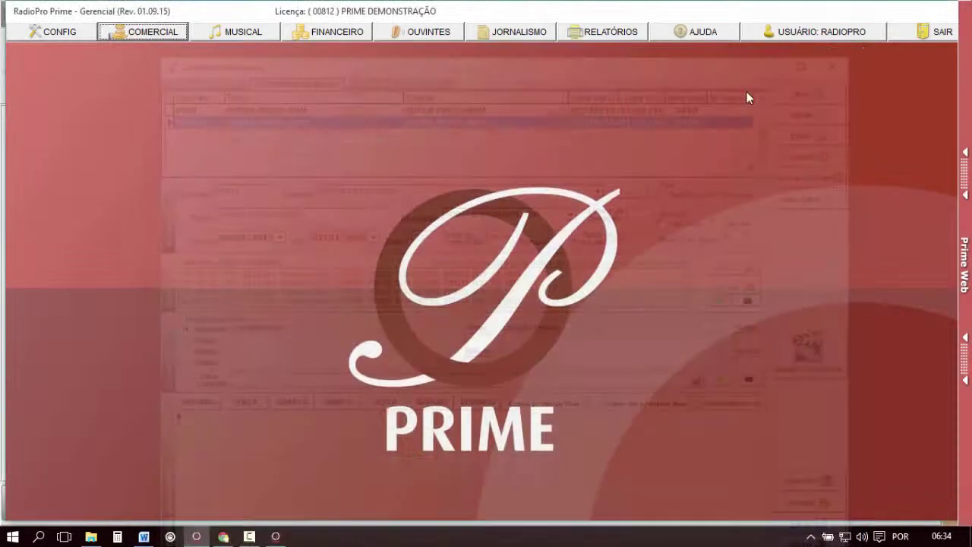